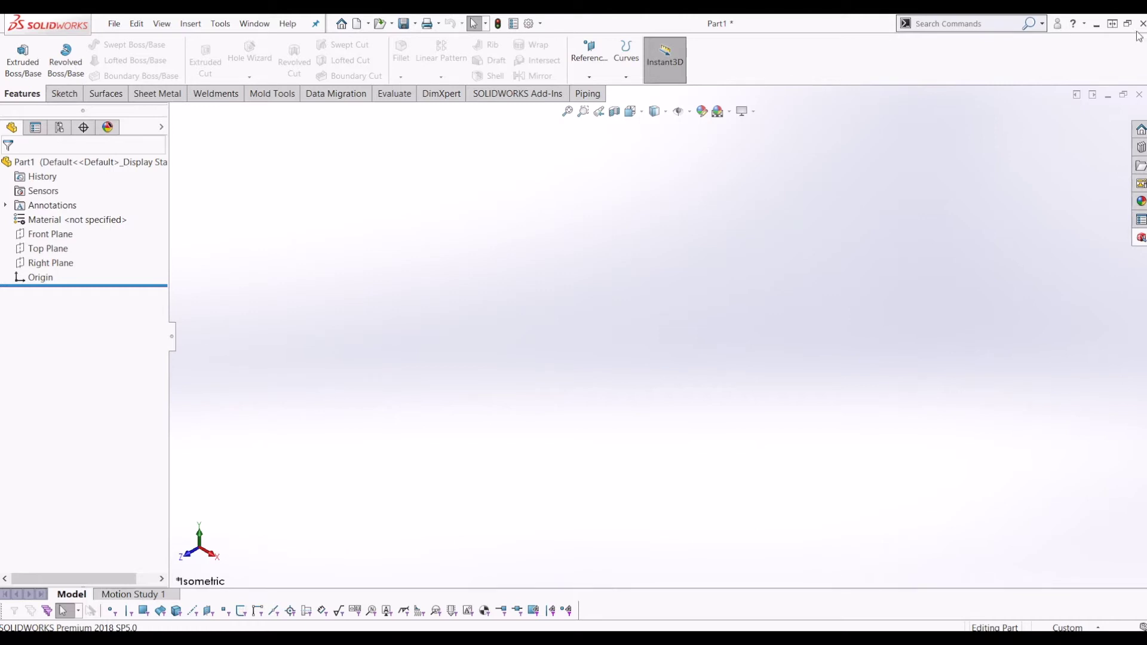
# - Sketch a center rectangle about 65 by 68 mm on the Front Plane, centred on the origin
pyautogui.click(63, 93)
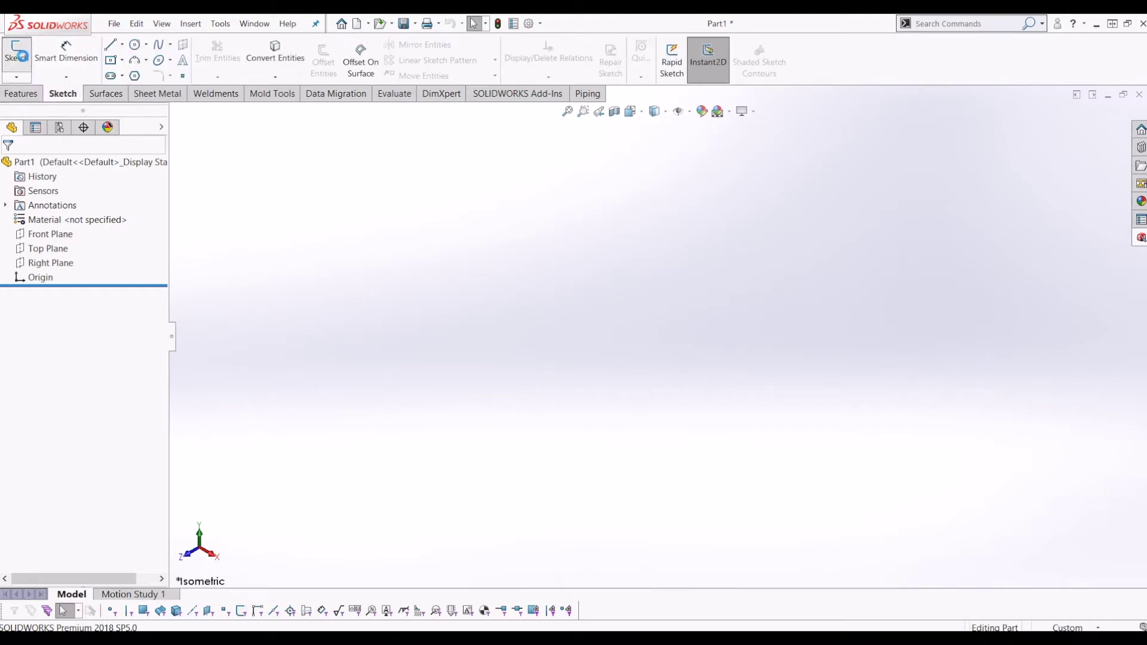
pyautogui.click(16, 53)
pyautogui.click(546, 225)
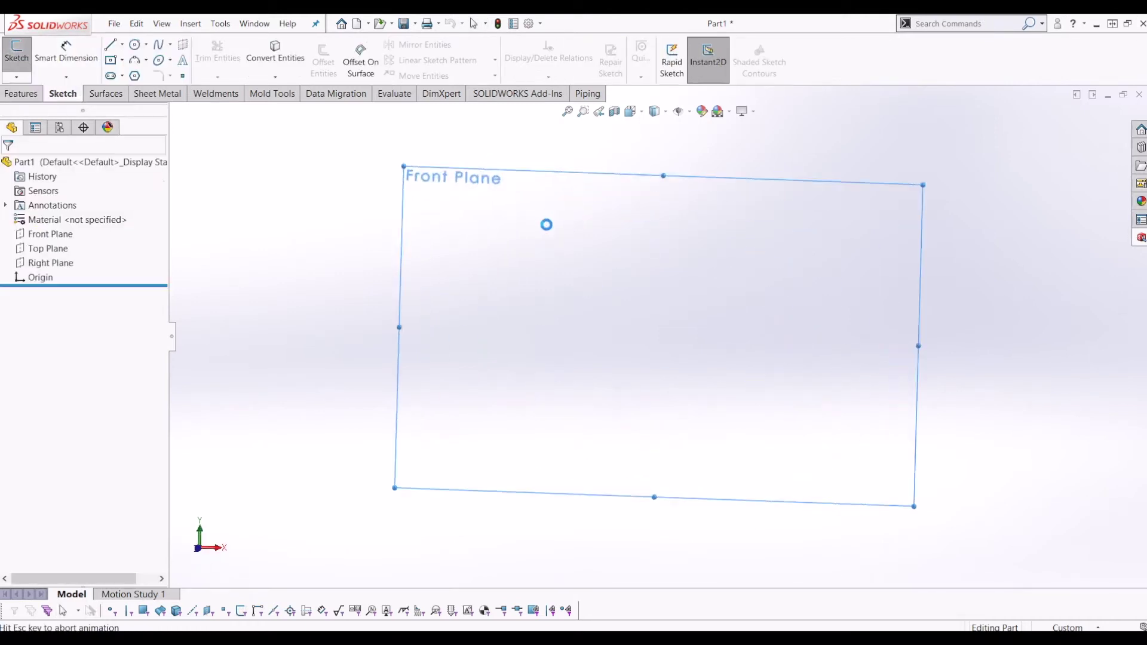
pyautogui.click(112, 60)
pyautogui.click(659, 336)
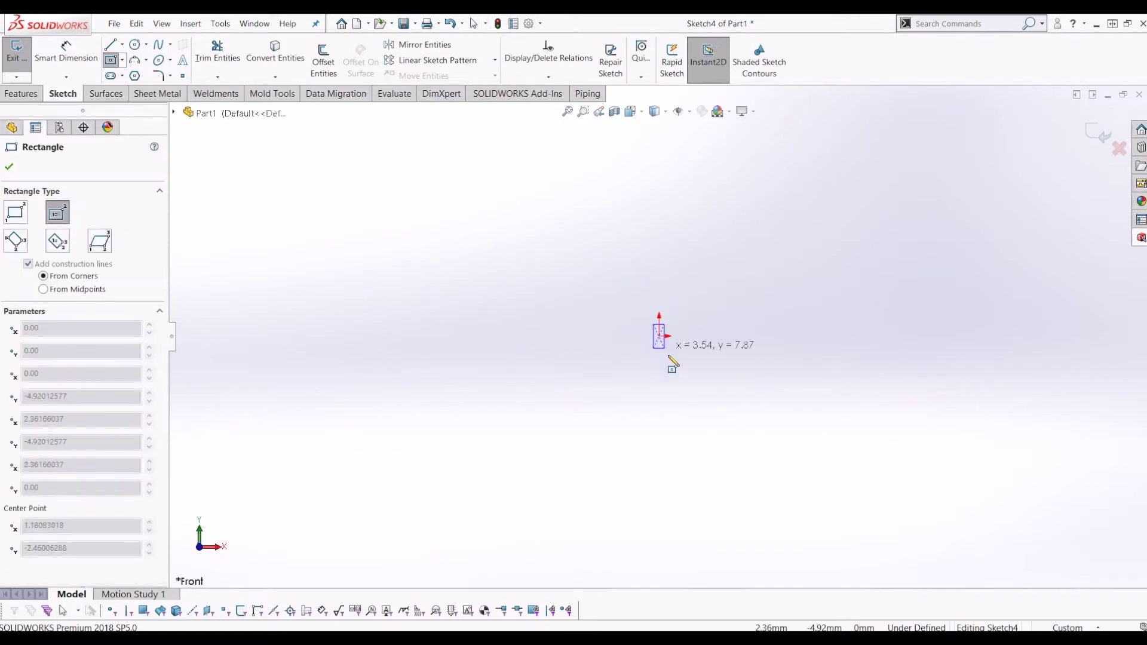
pyautogui.click(758, 441)
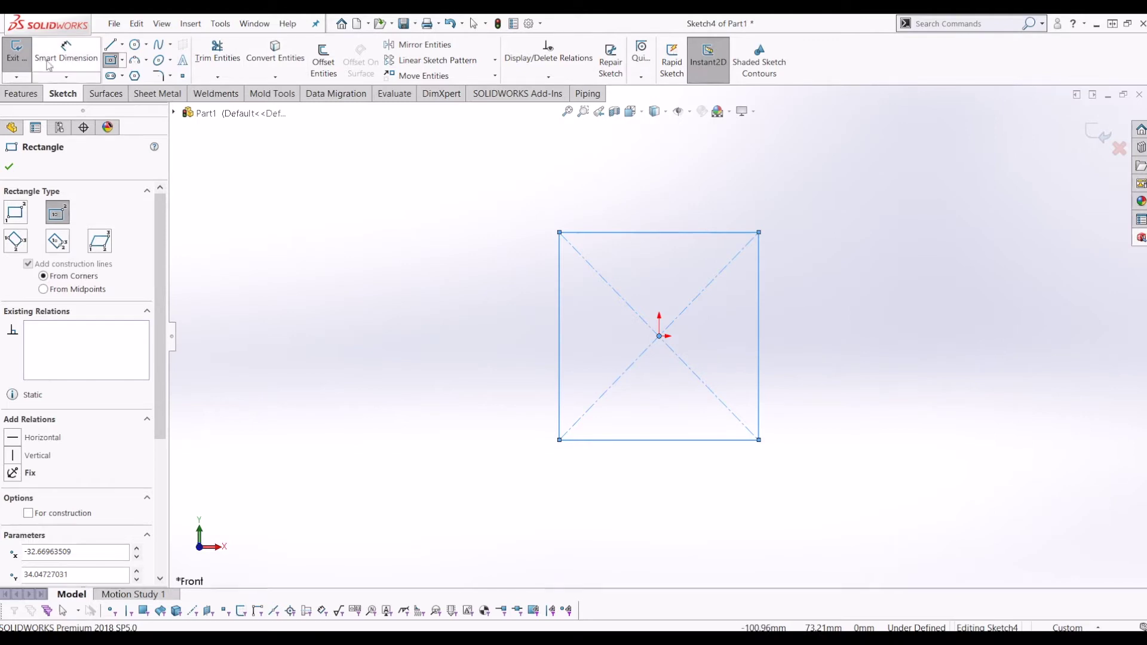
# - Dimension the rectangle's left side and upper edge at 100 mm each
pyautogui.click(66, 53)
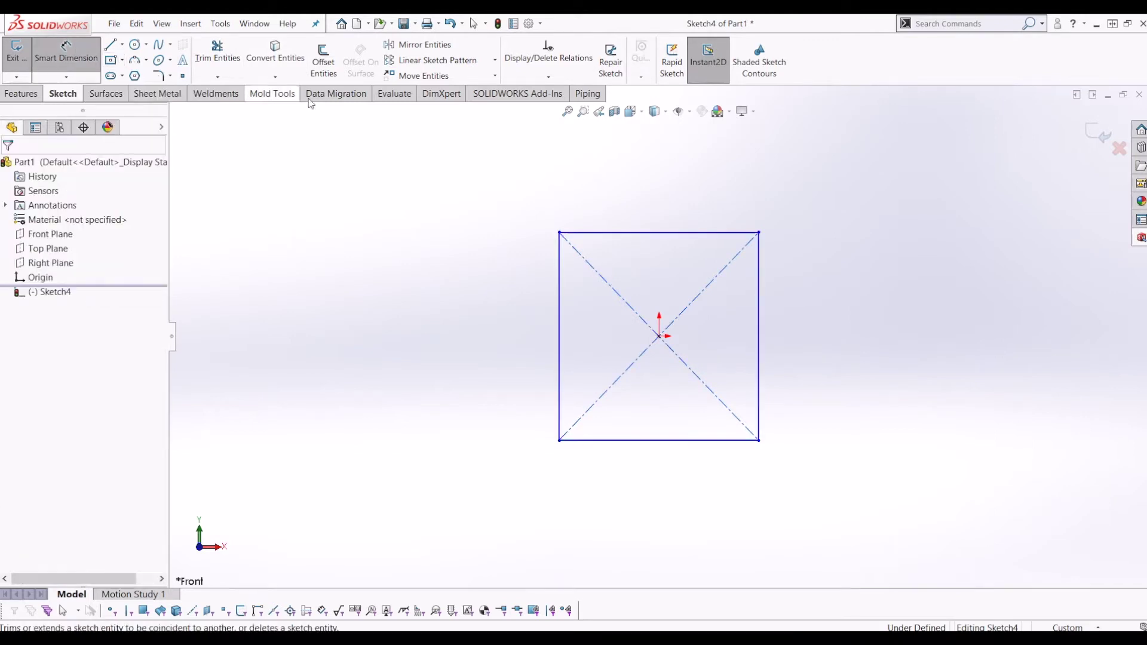
pyautogui.click(560, 293)
pyautogui.click(487, 316)
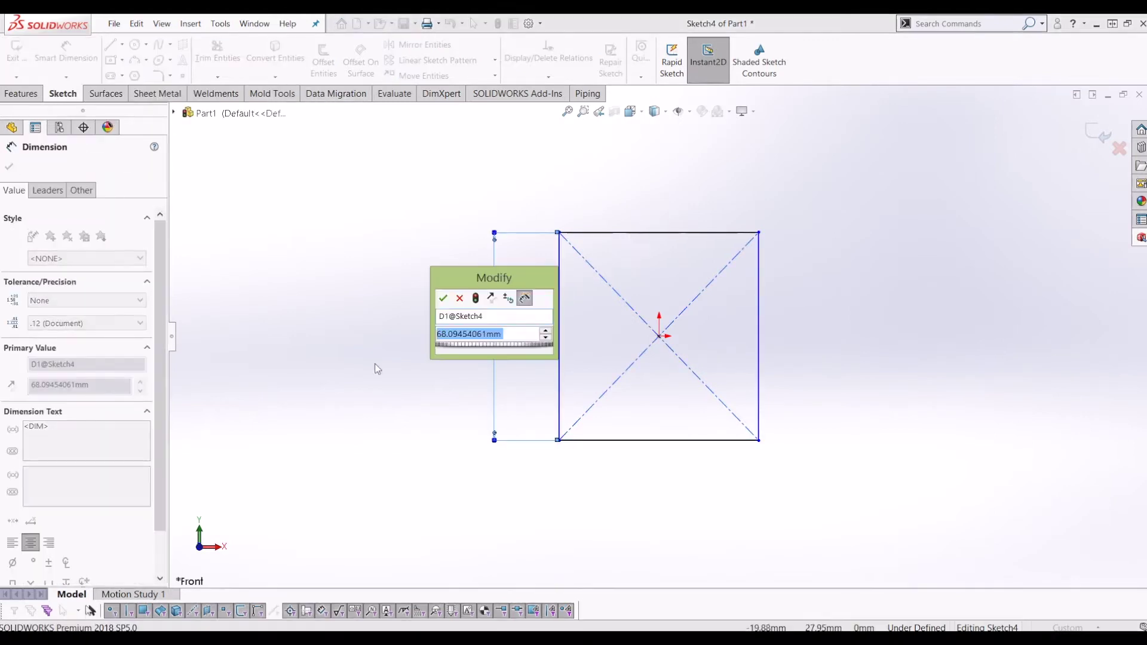
pyautogui.write('100')
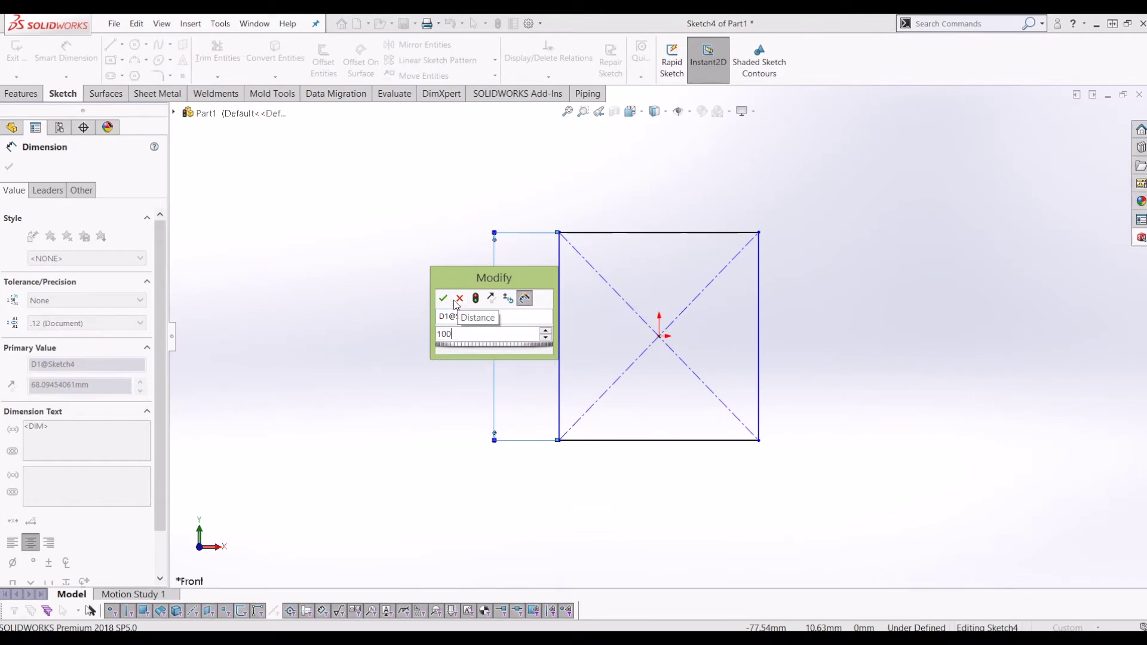
pyautogui.press('Return')
pyautogui.click(630, 236)
pyautogui.click(639, 206)
pyautogui.write('100')
pyautogui.press('Return')
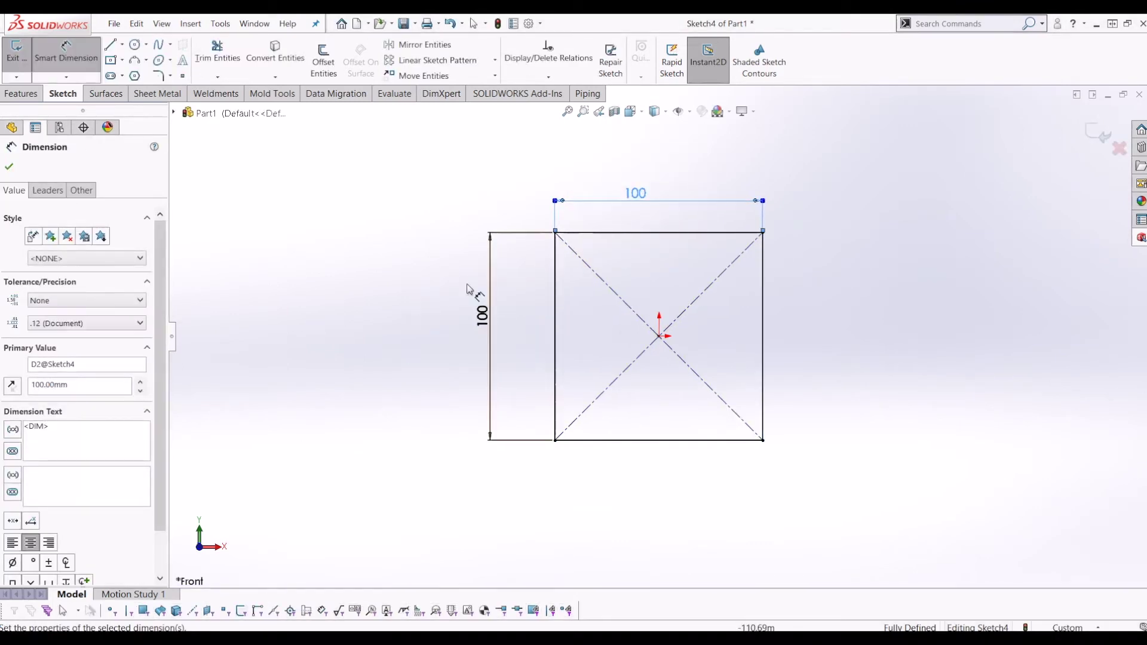
# - Reposition the vertical and horizontal dimensions slightly farther out from the rectangle and finish dimensioning
pyautogui.moveTo(484, 330); pyautogui.dragTo(475, 335)
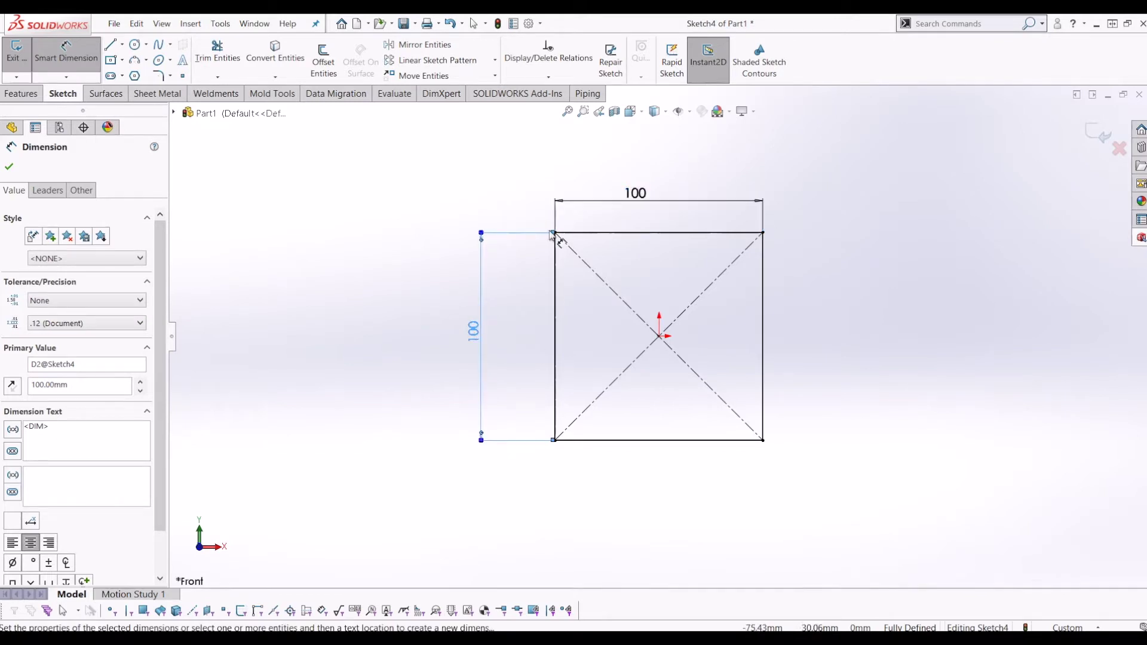
pyautogui.moveTo(655, 202); pyautogui.dragTo(666, 201)
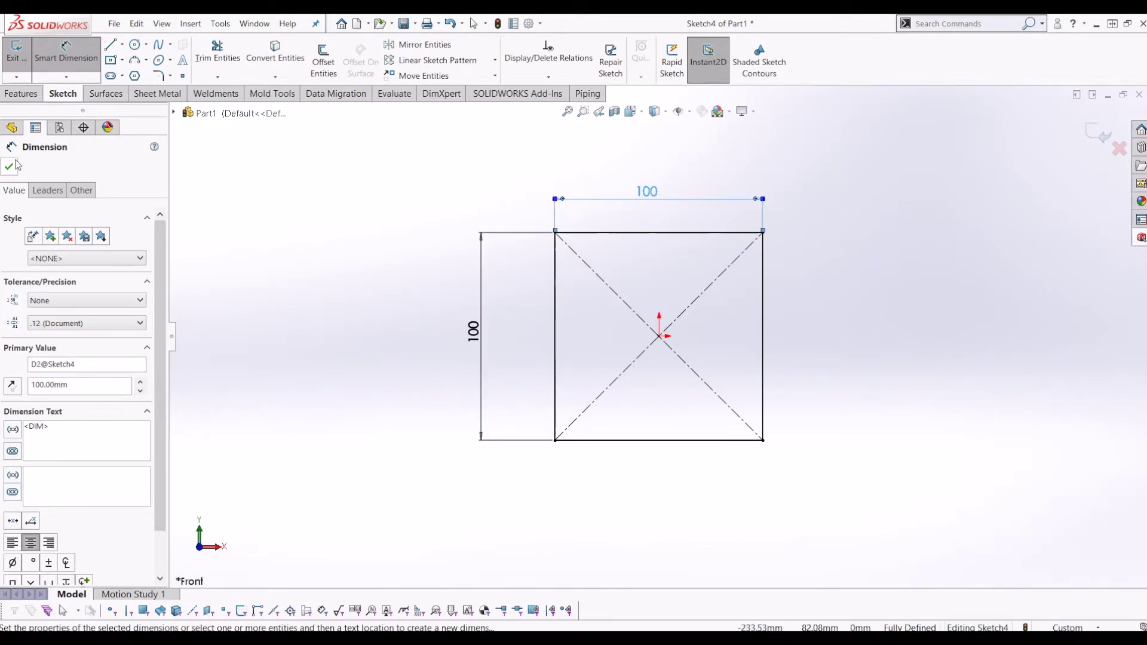
pyautogui.press('Escape')
# - Rename the rectangle's horizontal dimension to Width
pyautogui.doubleClick(649, 199)
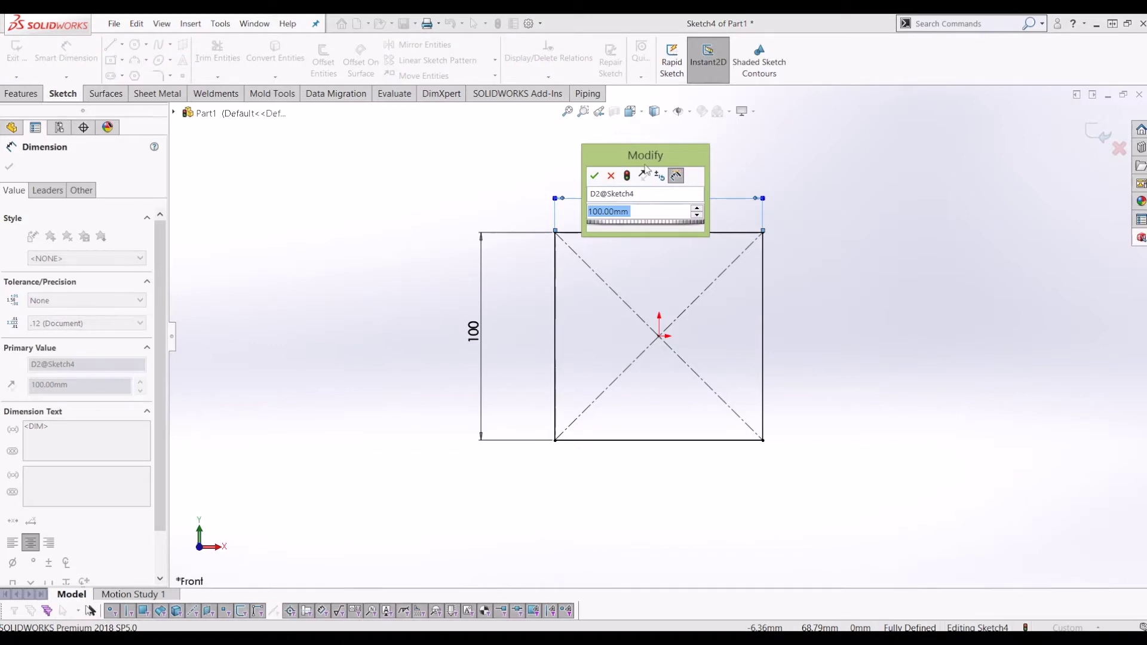
pyautogui.moveTo(662, 154); pyautogui.dragTo(959, 239)
pyautogui.click(910, 279)
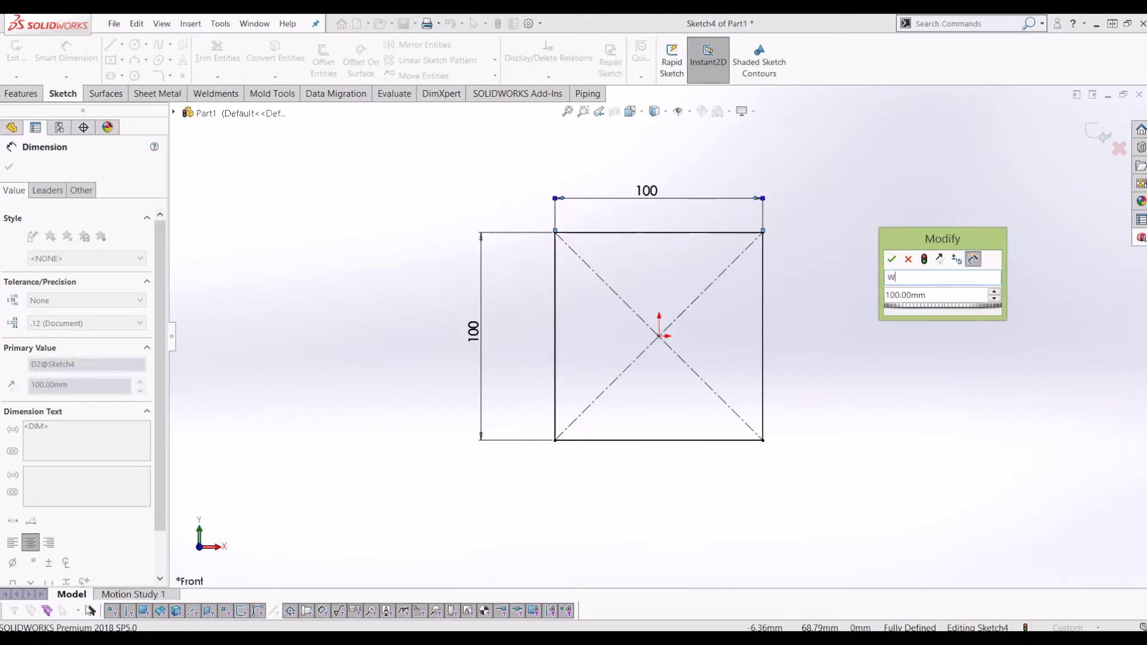
pyautogui.click(891, 260)
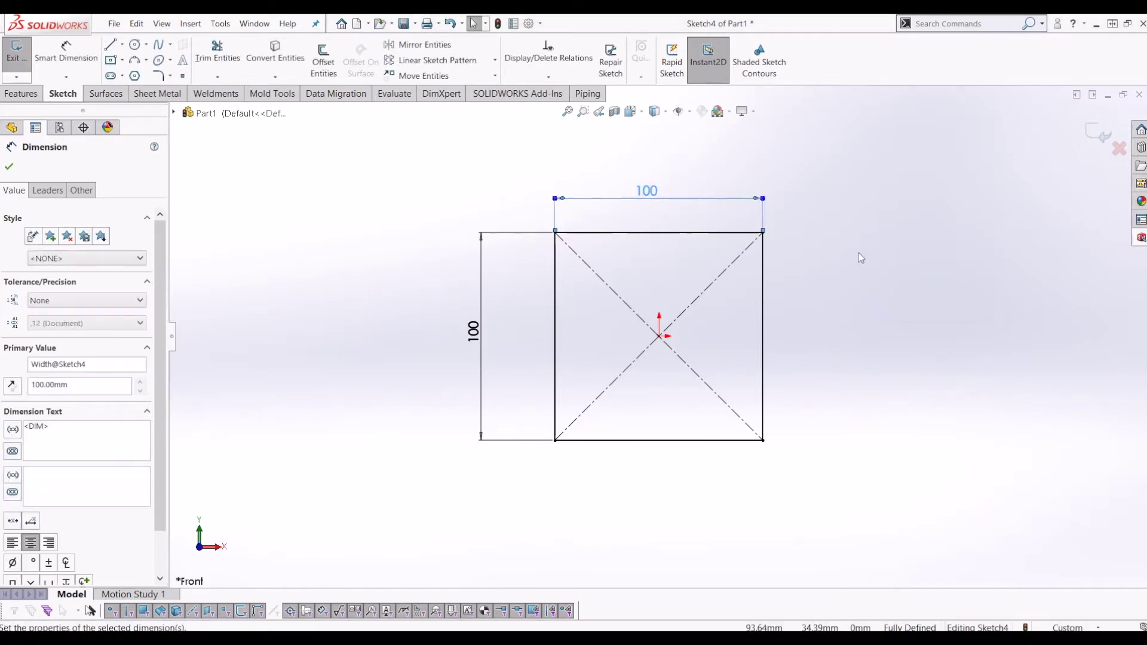
# - Rename the rectangle's vertical dimension to Length
pyautogui.click(485, 331)
pyautogui.click(490, 268)
pyautogui.click(484, 334)
pyautogui.click(476, 359)
pyautogui.click(474, 330)
pyautogui.click(475, 337)
pyautogui.doubleClick(475, 341)
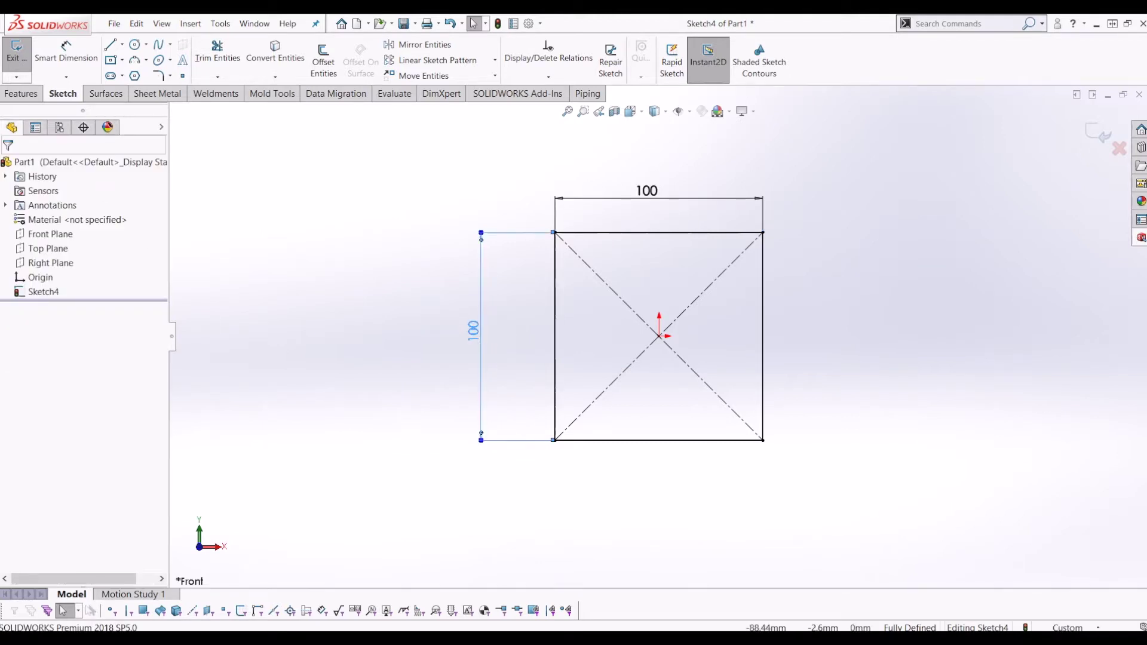
pyautogui.click(290, 340)
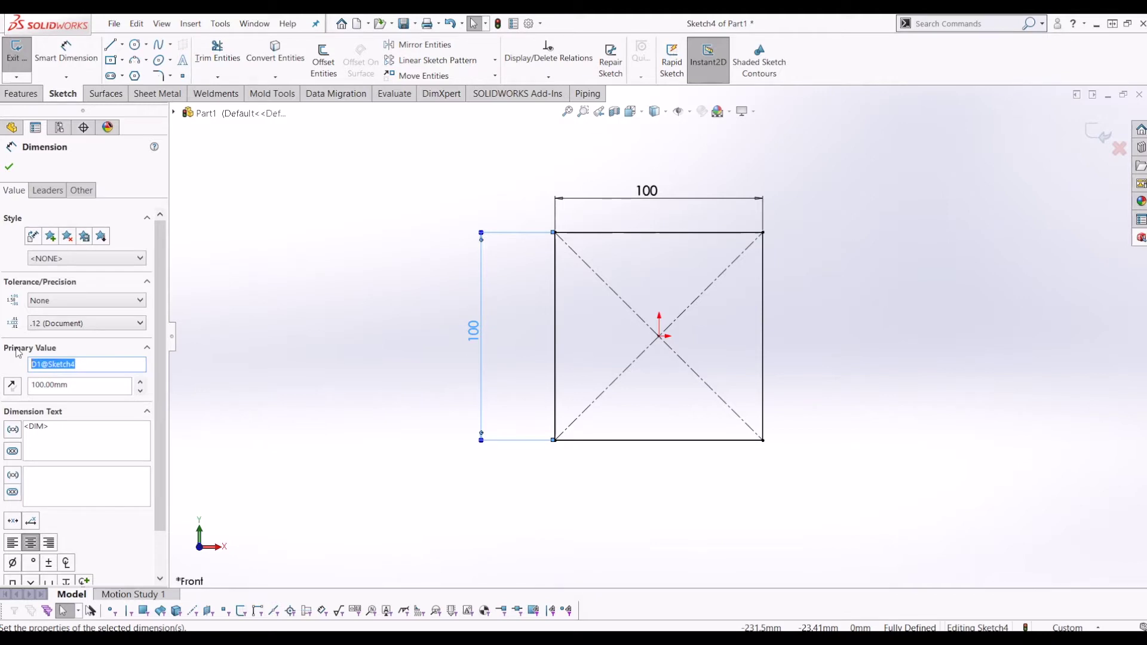
pyautogui.write('Le')
pyautogui.press('Return')
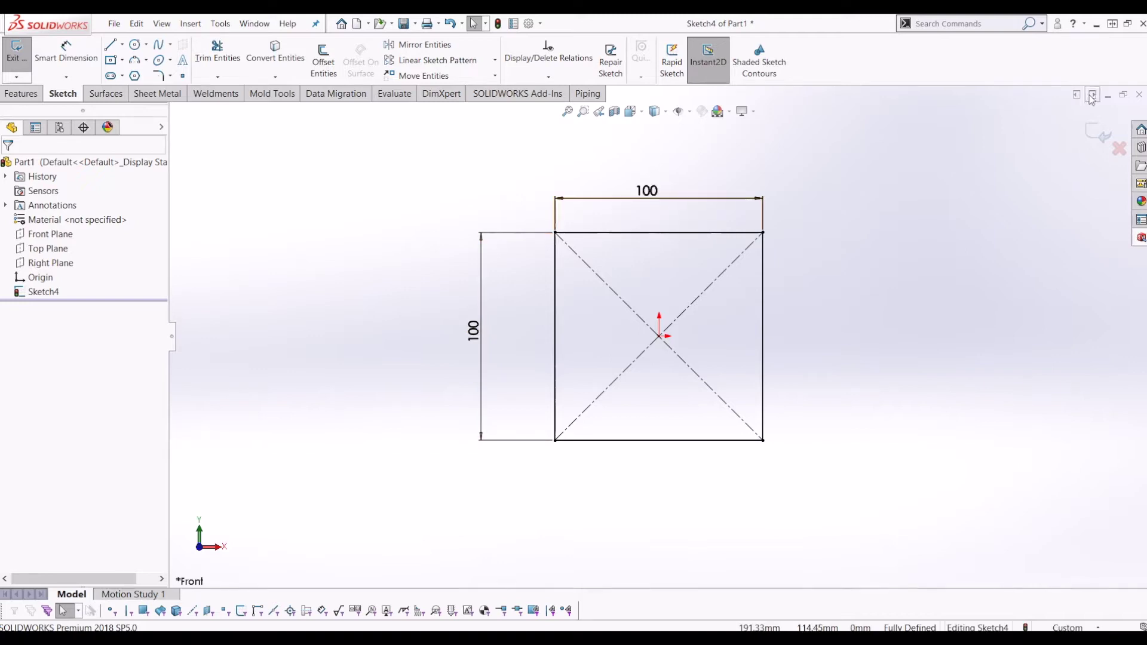
# - Close the rectangle sketch and extrude it as a boss to a blind depth of 150 mm
pyautogui.click(1101, 129)
pyautogui.moveTo(628, 404)
pyautogui.mouseDown(button='middle')
pyautogui.moveTo(648, 228)
pyautogui.moveTo(486, 195)
pyautogui.mouseUp(button='middle')
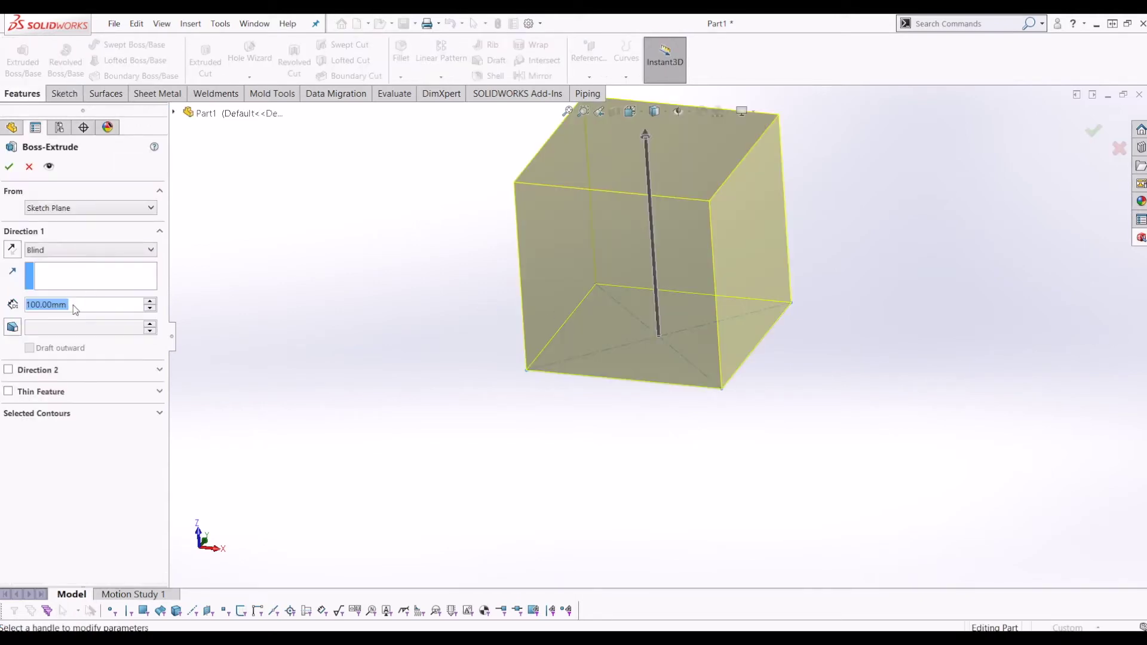
pyautogui.write('150')
pyautogui.press('Return')
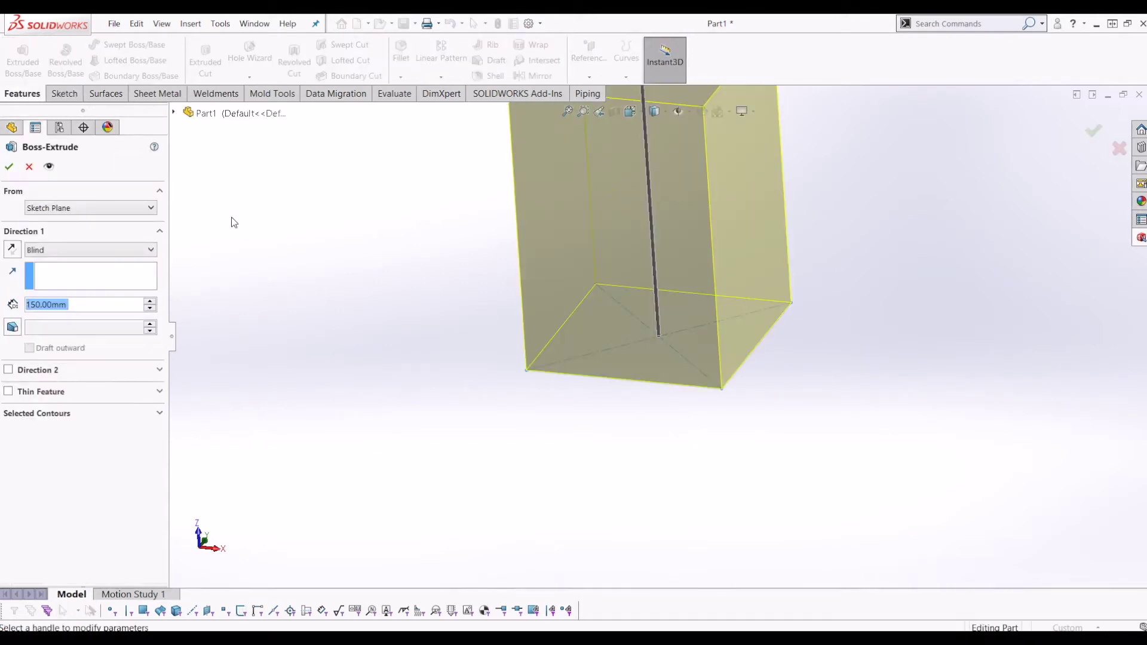
pyautogui.scroll(3, 652, 270)
pyautogui.scroll(-3, 652, 270)
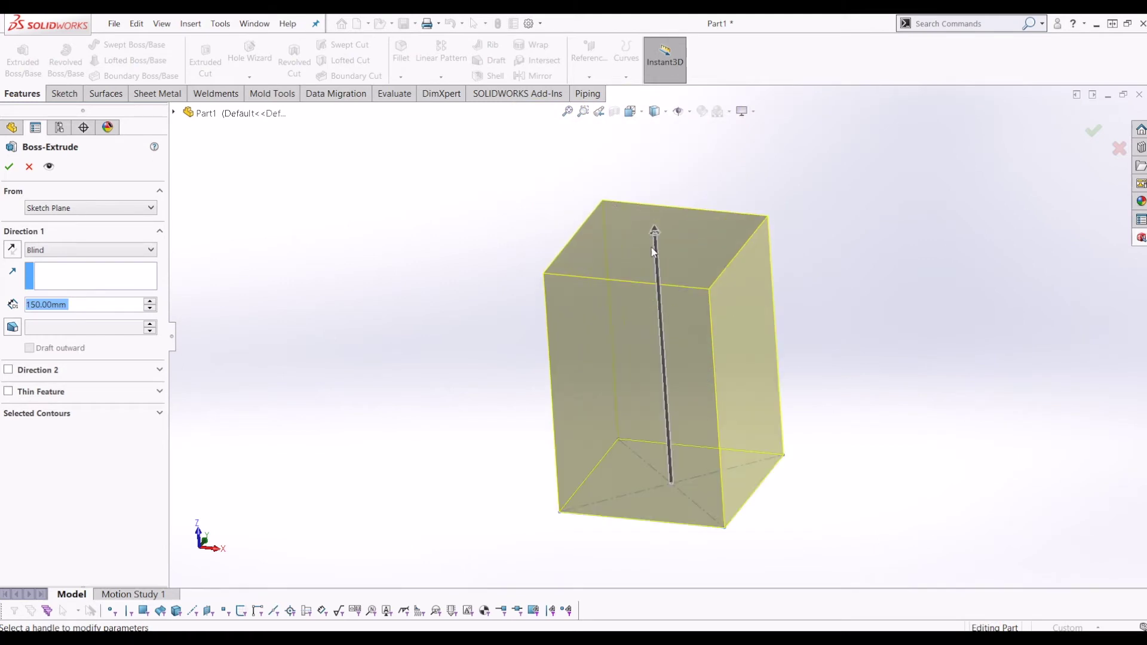
pyautogui.click(9, 167)
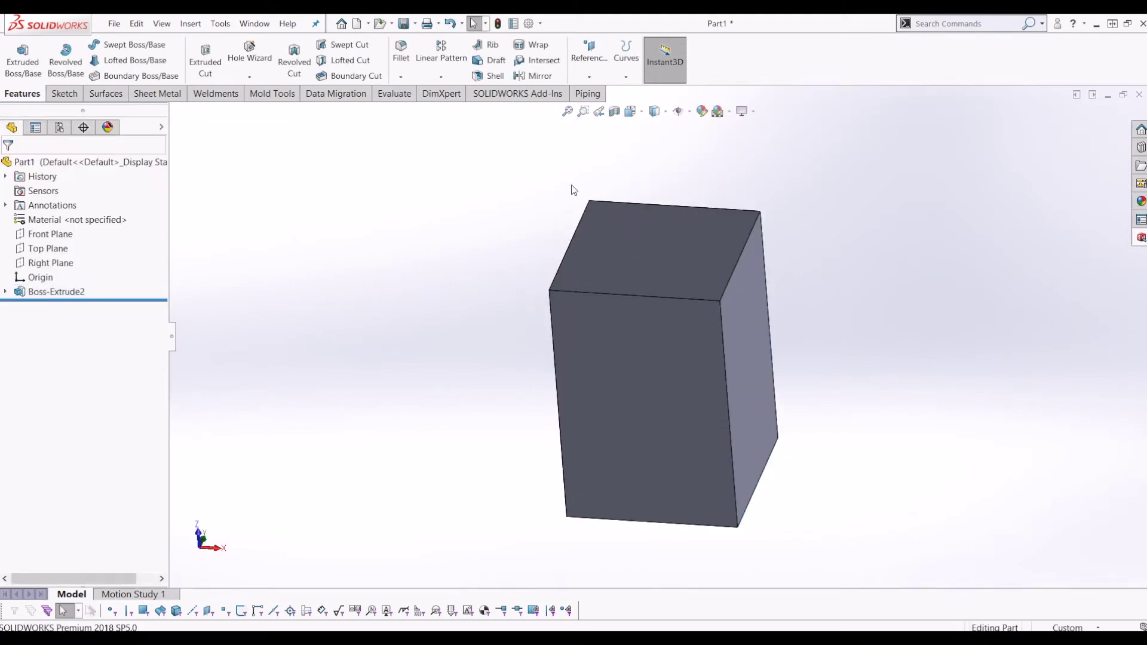
# - Start a sketch on the block's square end face and draw a circle centred on the origin
pyautogui.click(697, 270)
pyautogui.click(62, 93)
pyautogui.click(13, 60)
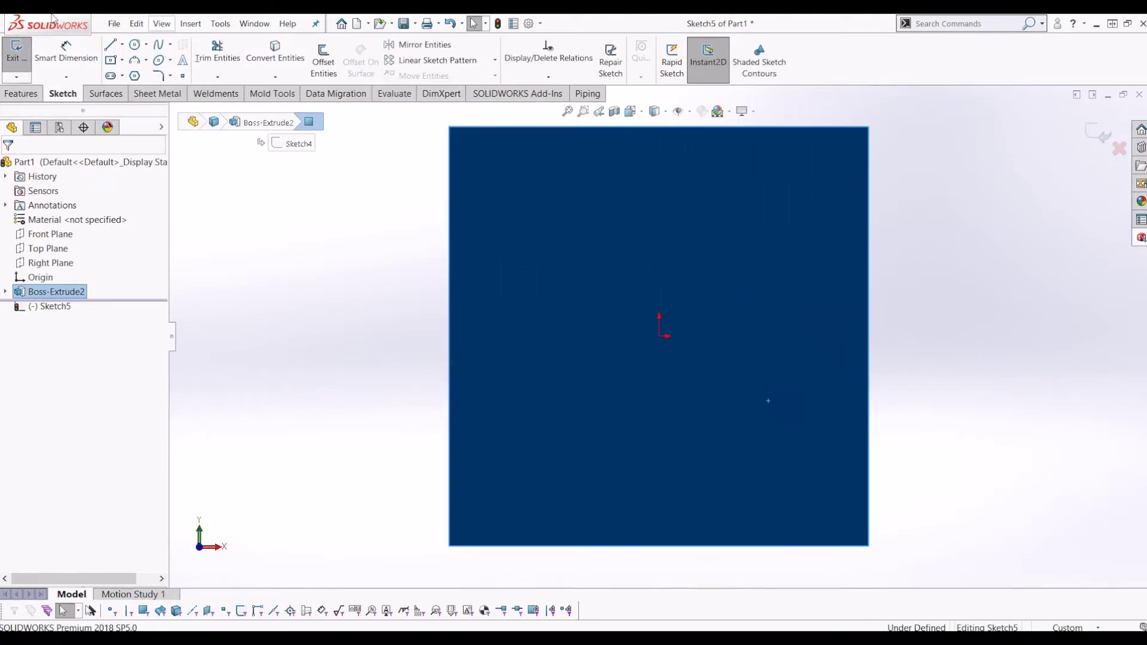
pyautogui.click(135, 44)
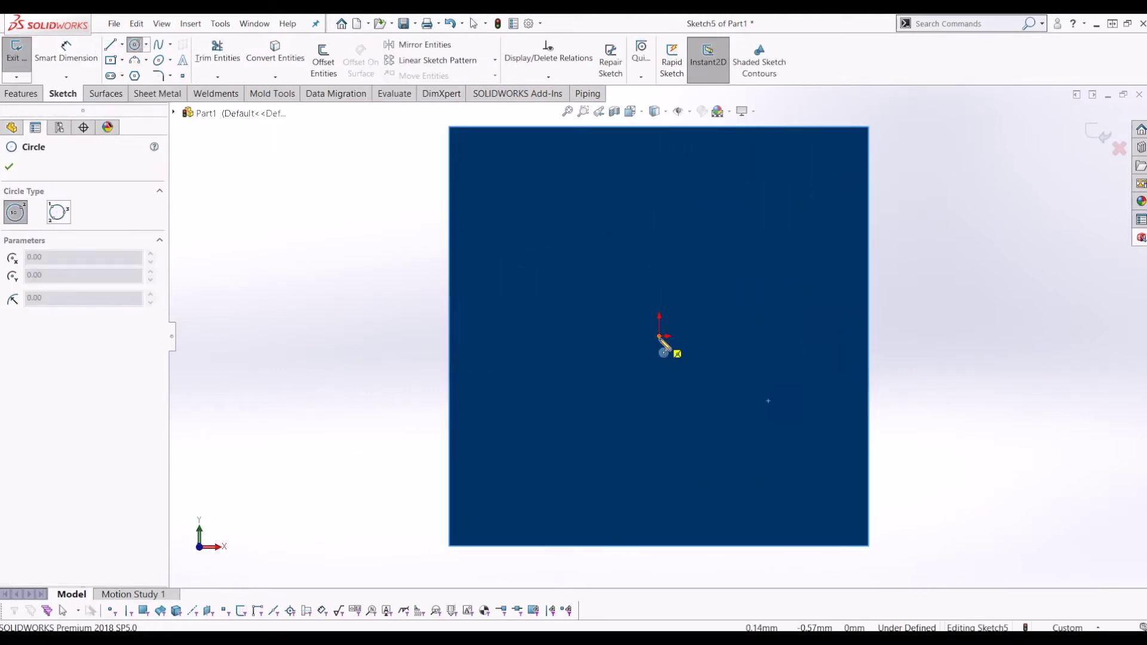
pyautogui.click(660, 336)
pyautogui.click(788, 442)
# - Dimension the circle's diameter at 50 mm
pyautogui.click(65, 53)
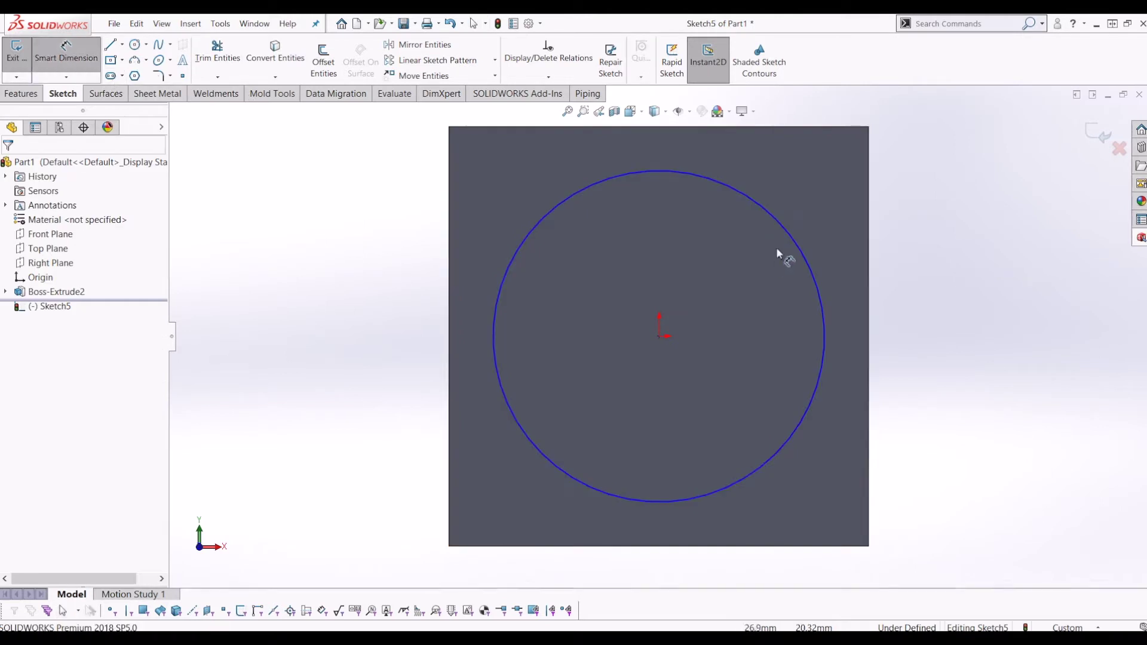
pyautogui.click(800, 246)
pyautogui.click(985, 349)
pyautogui.press('Return')
pyautogui.press('Escape')
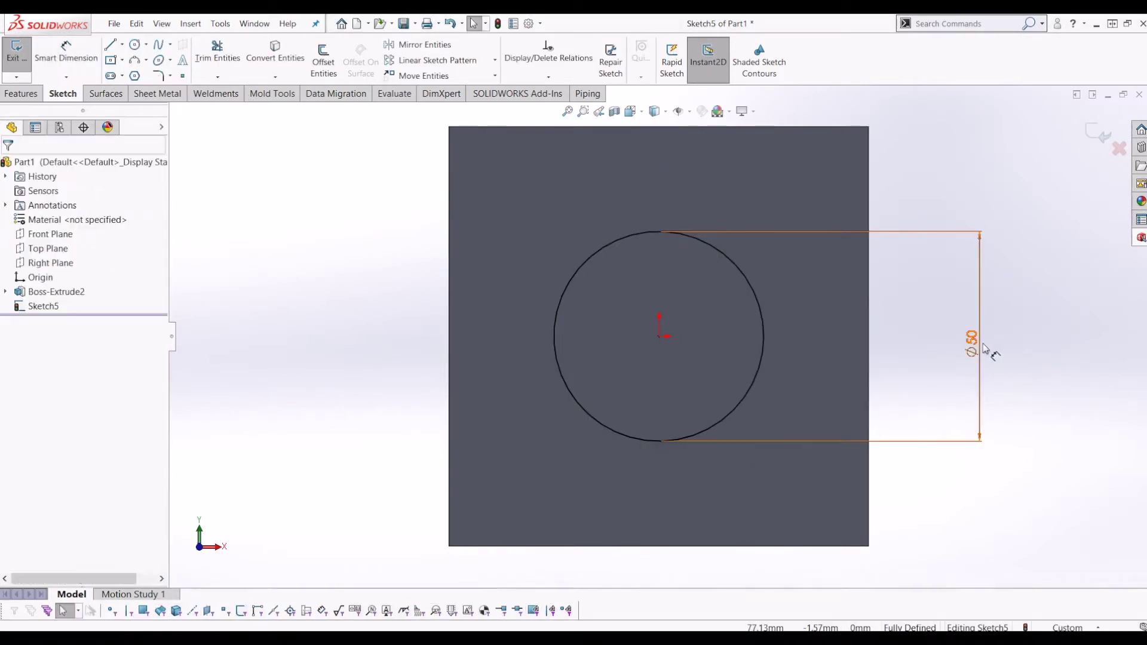
# - Rename the circle's diameter dimension to HoleDia
pyautogui.click(974, 338)
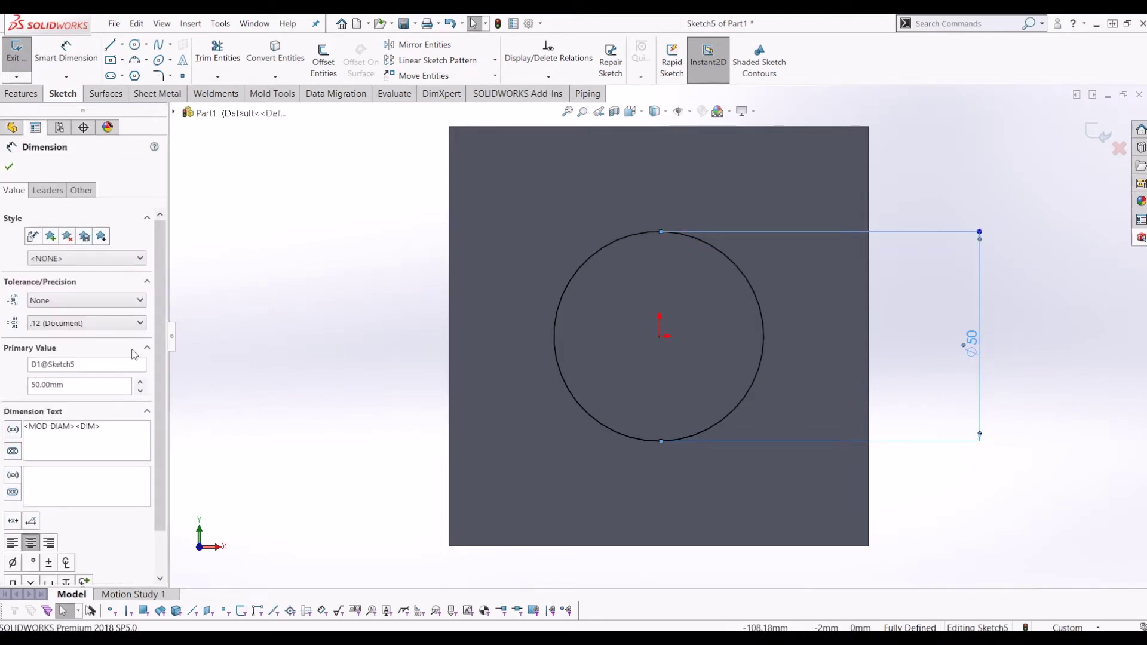
pyautogui.moveTo(90, 366); pyautogui.dragTo(5, 357)
pyautogui.write('HoleDia')
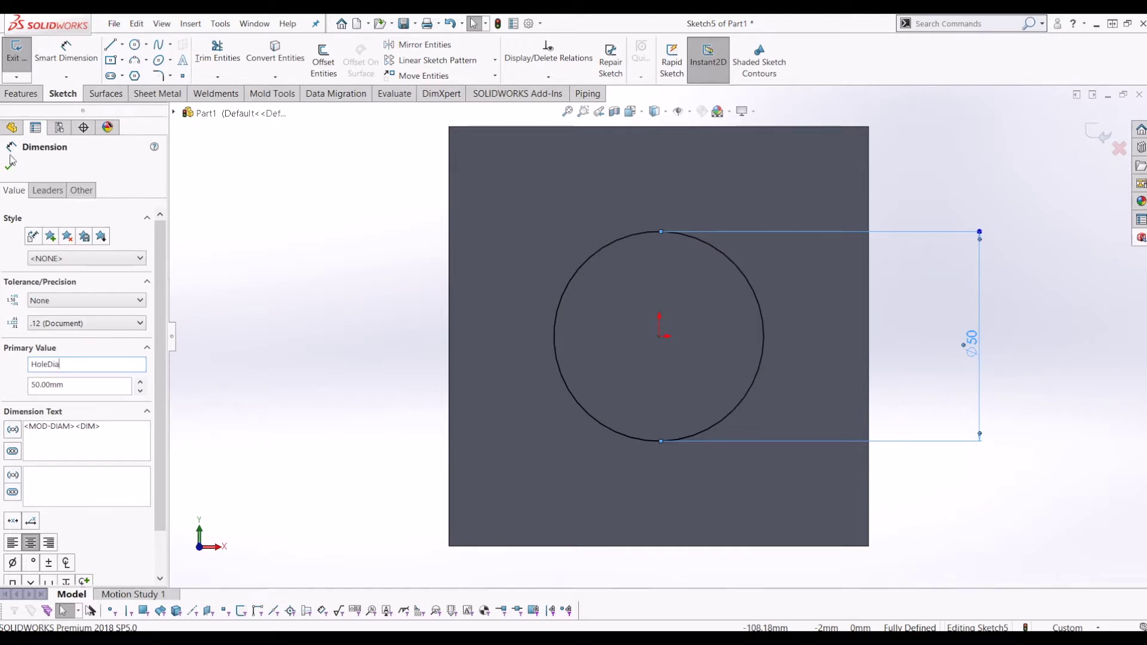
pyautogui.click(10, 163)
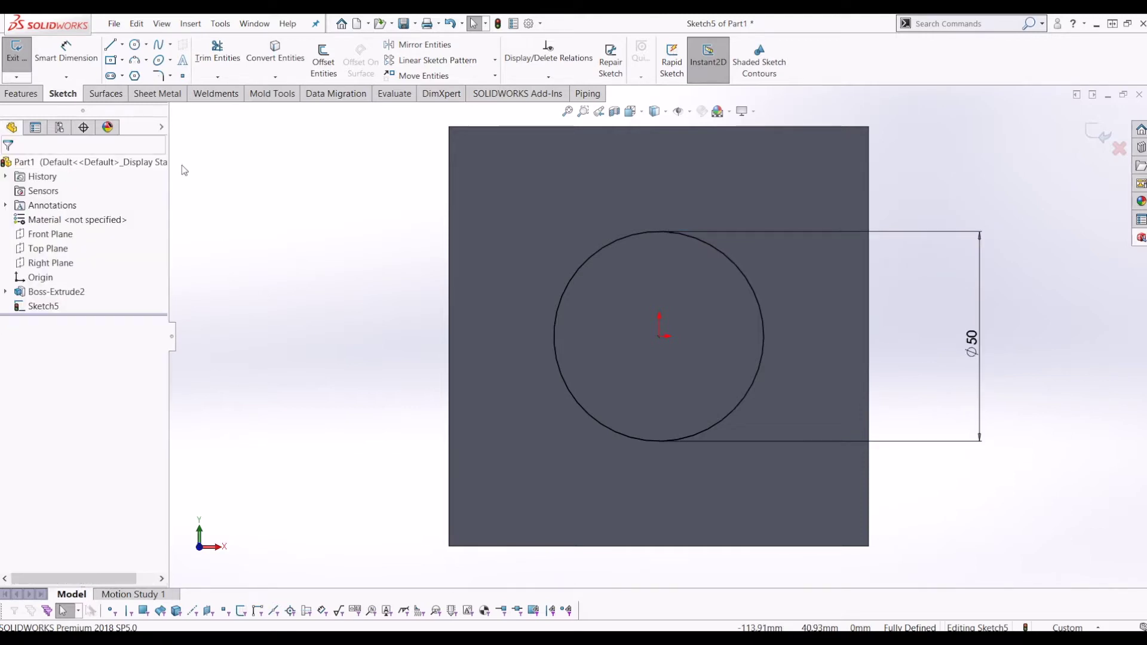
# - Close the circle sketch and cut it into the block as an Extruded Cut with a blind depth of 100 mm
pyautogui.click(1101, 135)
pyautogui.click(22, 94)
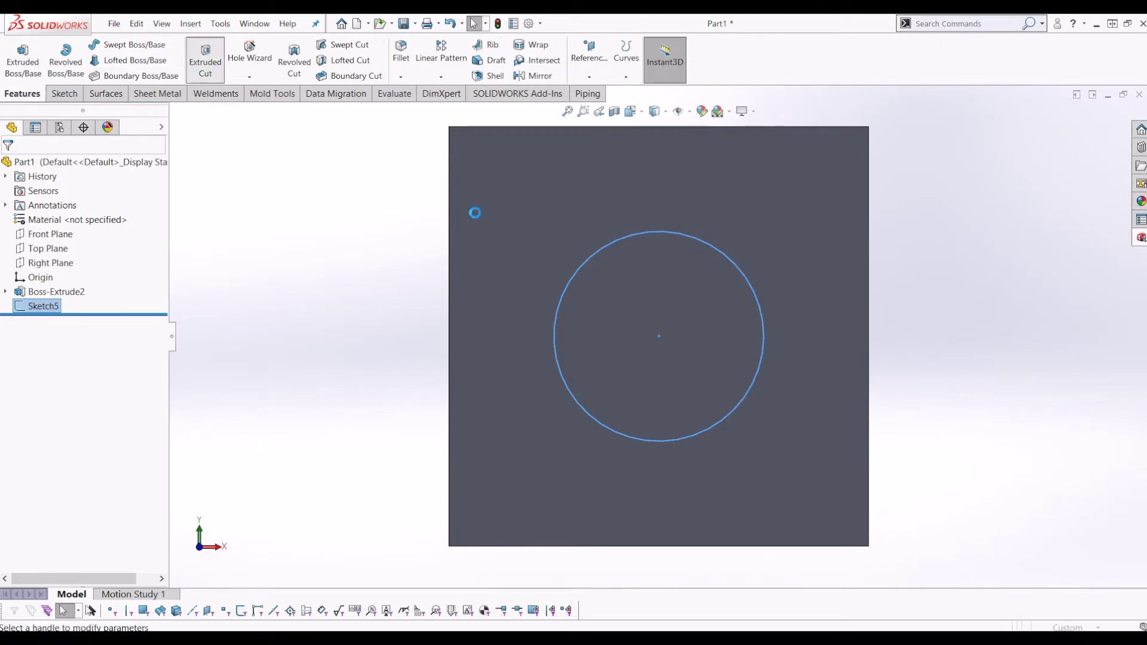
pyautogui.click(205, 60)
pyautogui.click(73, 251)
pyautogui.click(74, 265)
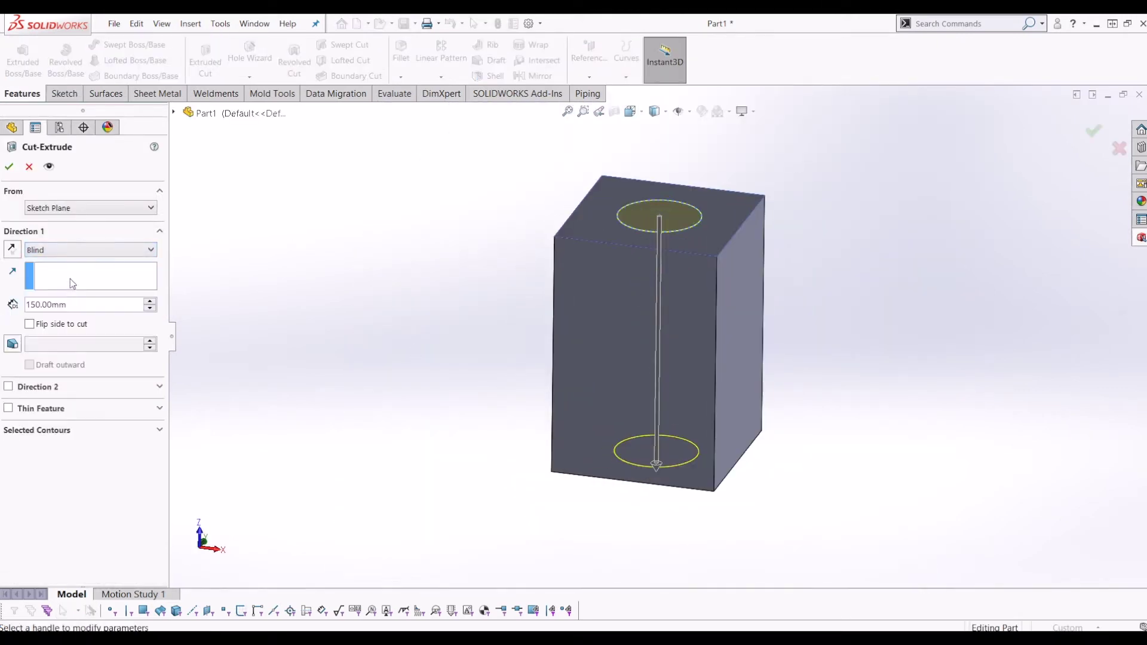
pyautogui.doubleClick(76, 301)
pyautogui.write('100')
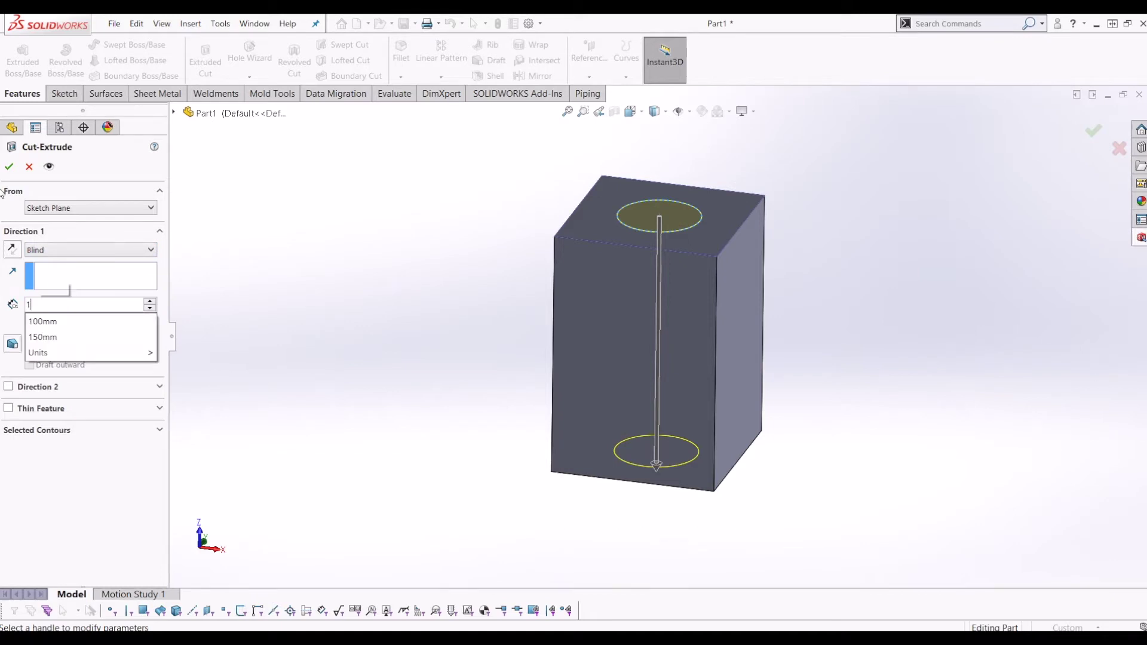
pyautogui.press('Return')
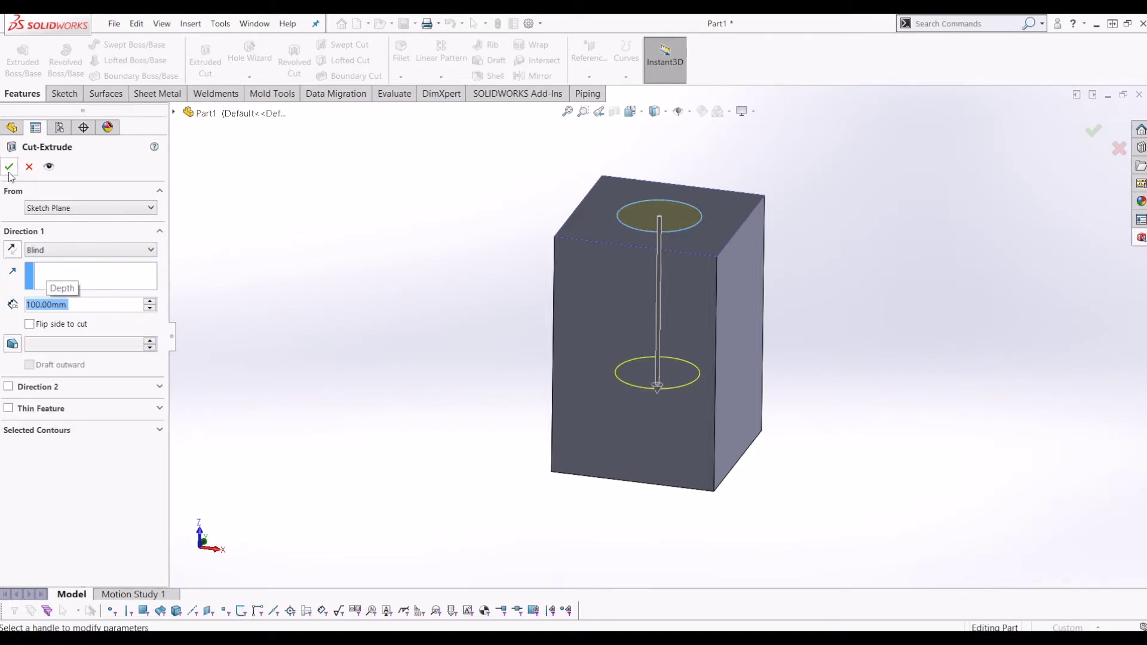
pyautogui.click(9, 167)
# - Open the equations and dimensions table and rename the boss extrusion's depth dimension to Height
pyautogui.moveTo(312, 281); pyautogui.dragTo(595, 274, button='middle')
pyautogui.click(218, 26)
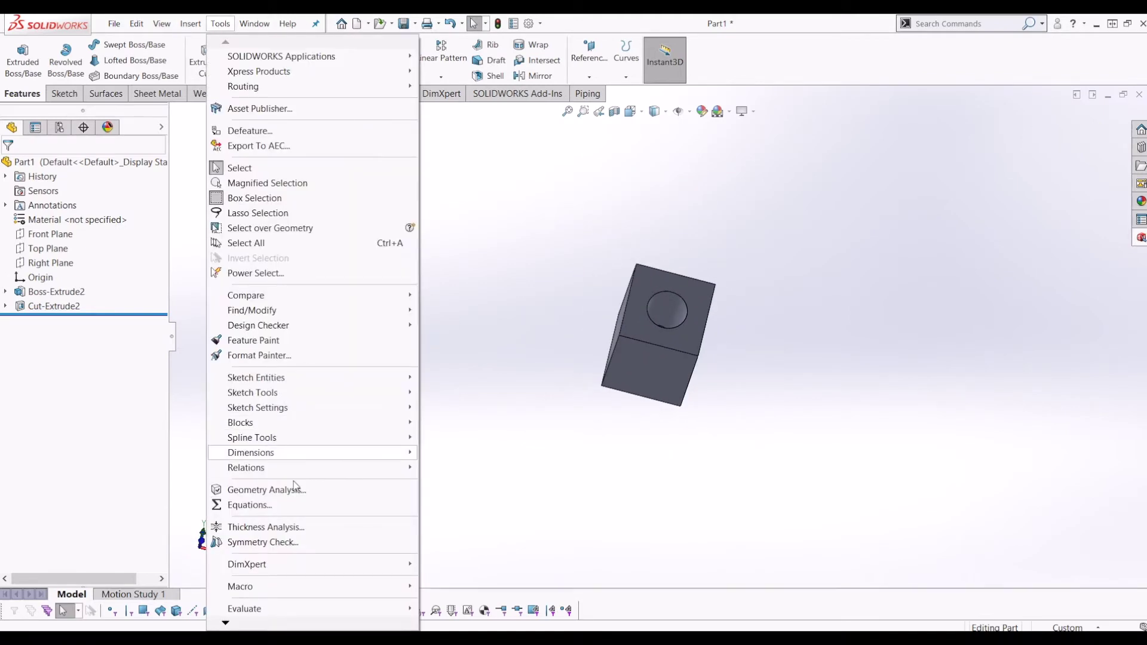
pyautogui.click(312, 508)
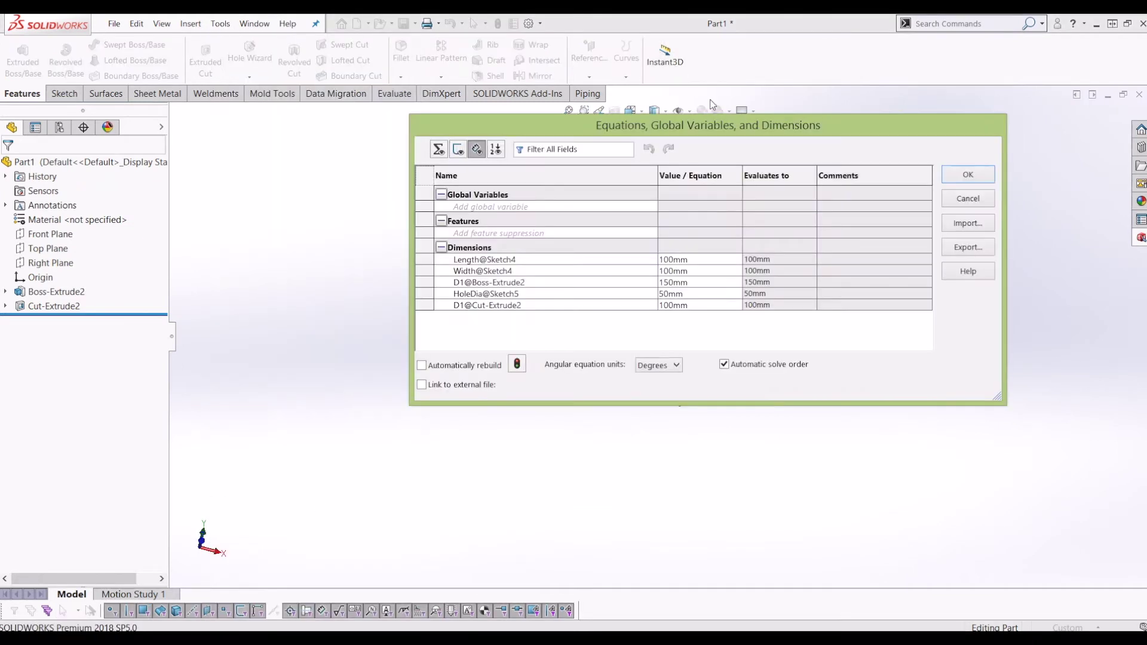
pyautogui.moveTo(710, 123); pyautogui.dragTo(662, 160)
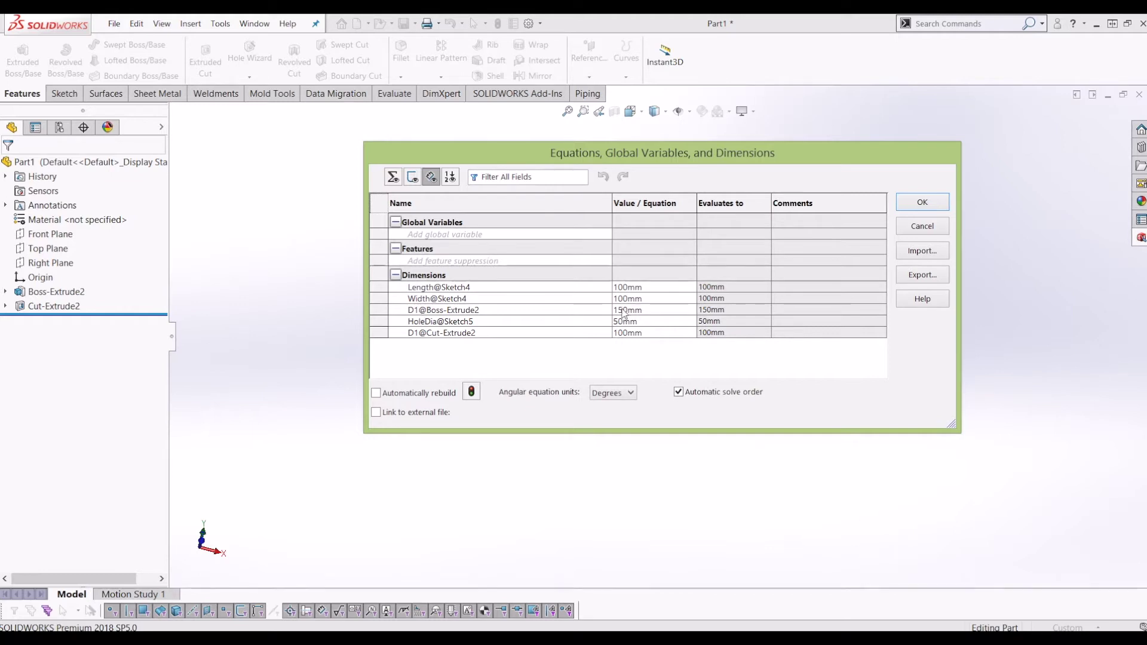
pyautogui.doubleClick(413, 310)
pyautogui.write('Height')
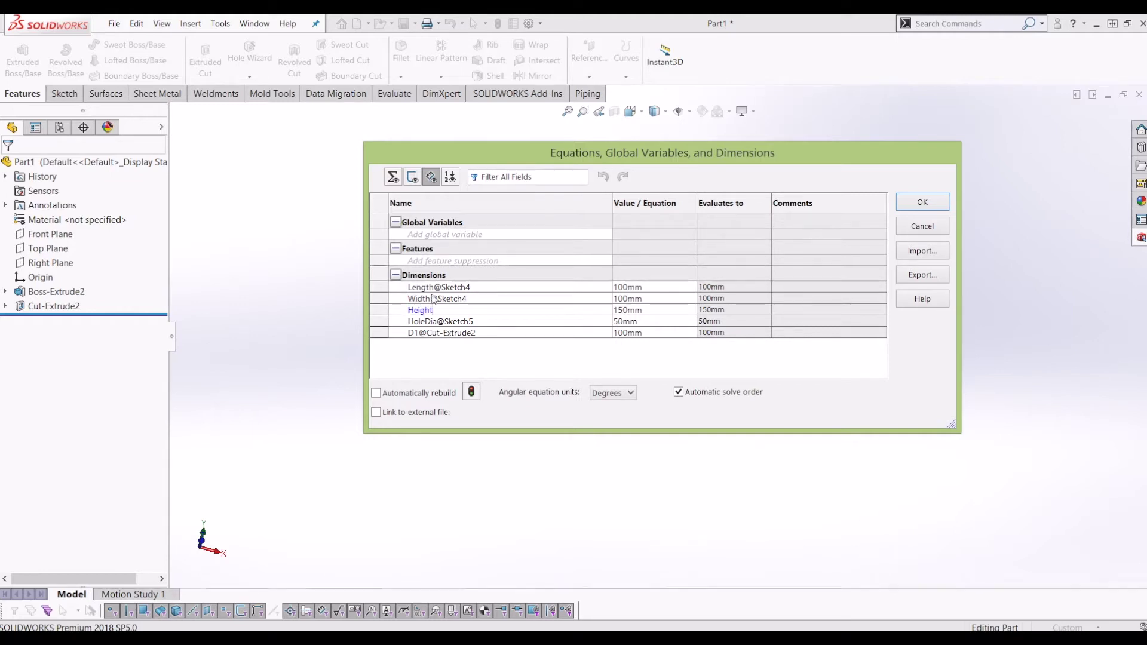
# - Rename the cut extrusion's depth dimension to HoeDepth and accept the changes to the equations and dimensions table
pyautogui.press('Return')
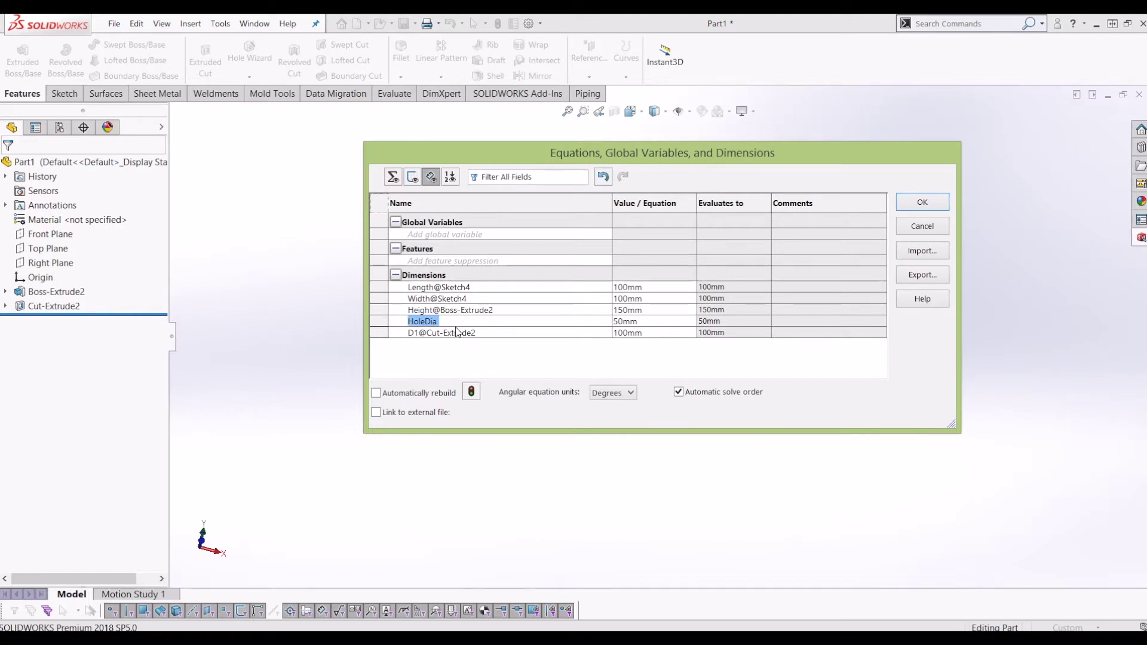
pyautogui.press('Return')
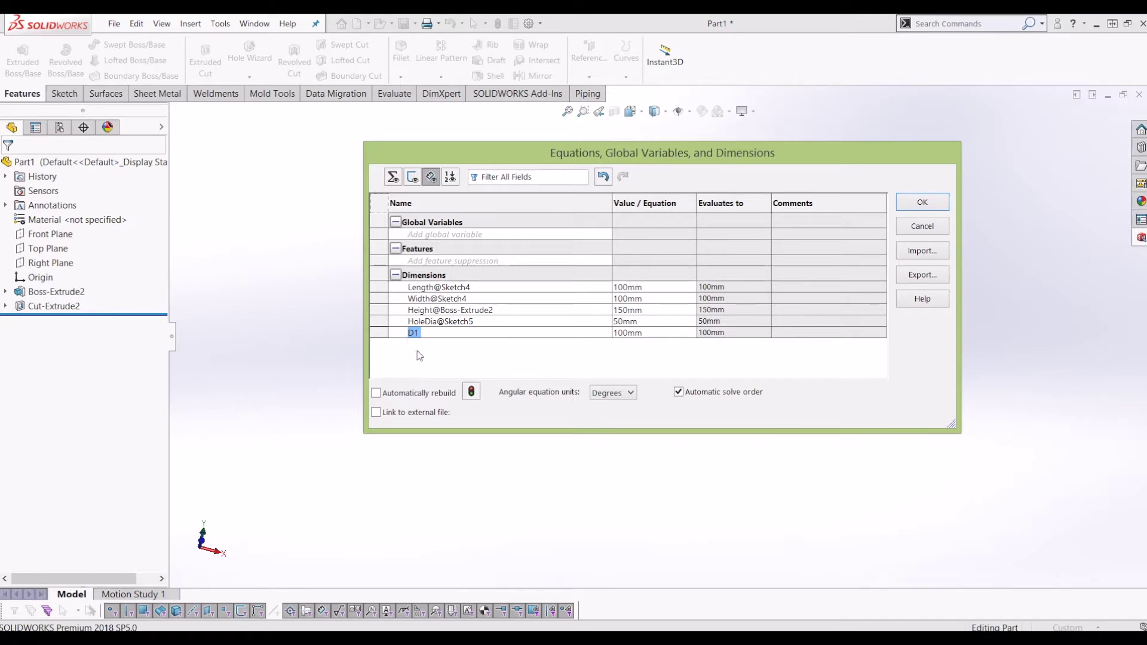
pyautogui.click(465, 313)
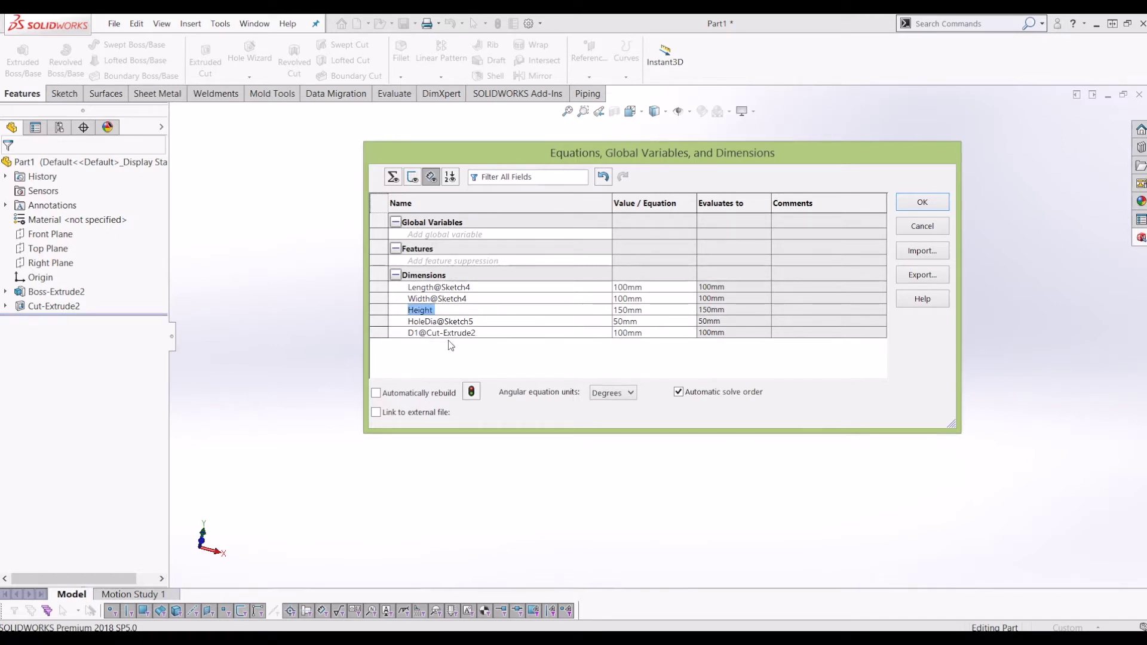
pyautogui.write('HoeDep')
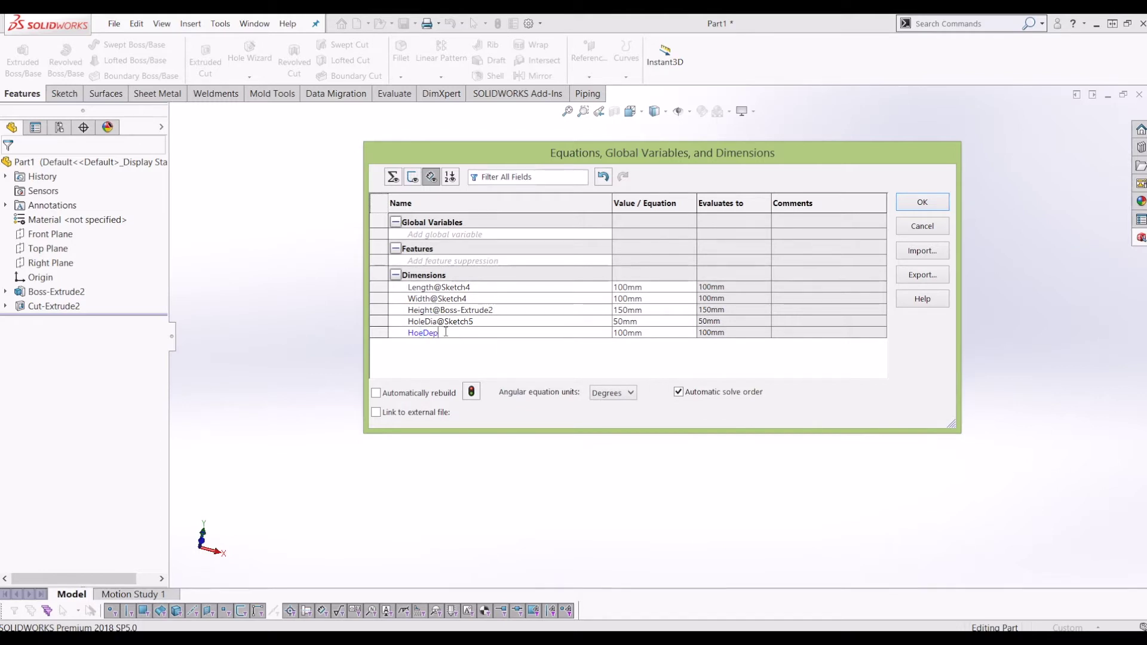
pyautogui.write('th')
pyautogui.click(932, 203)
pyautogui.moveTo(930, 210); pyautogui.dragTo(469, 304, button='middle')
pyautogui.scroll(-3, 699, 466)
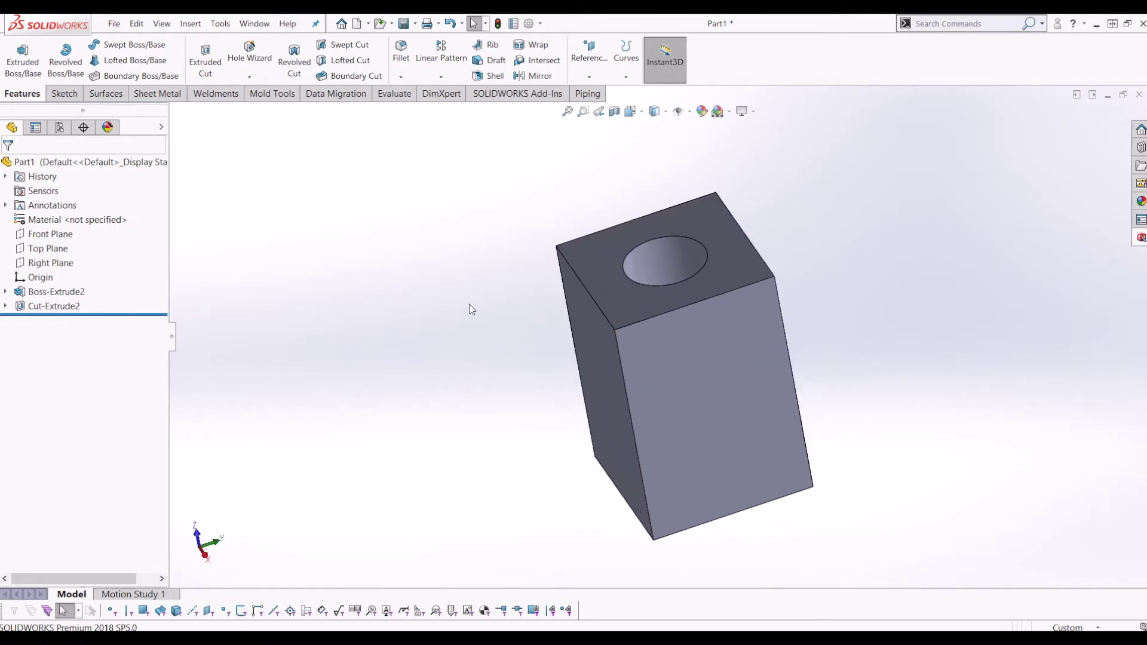
# - Show the part's configurations and insert an auto-created design table
pyautogui.click(60, 130)
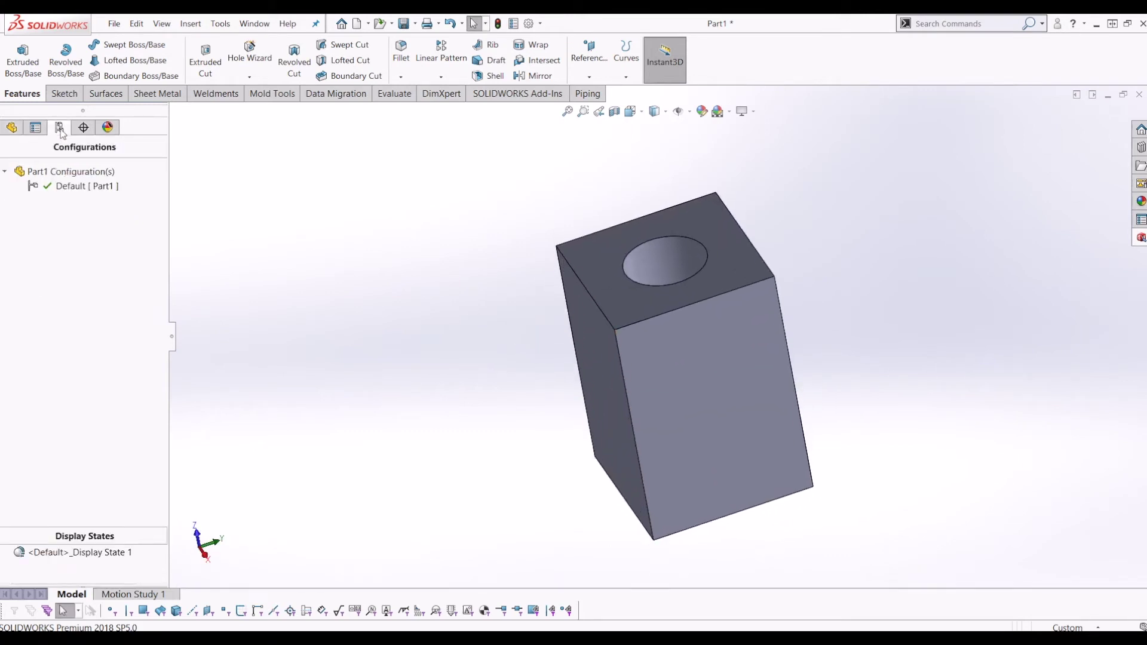
pyautogui.doubleClick(88, 187)
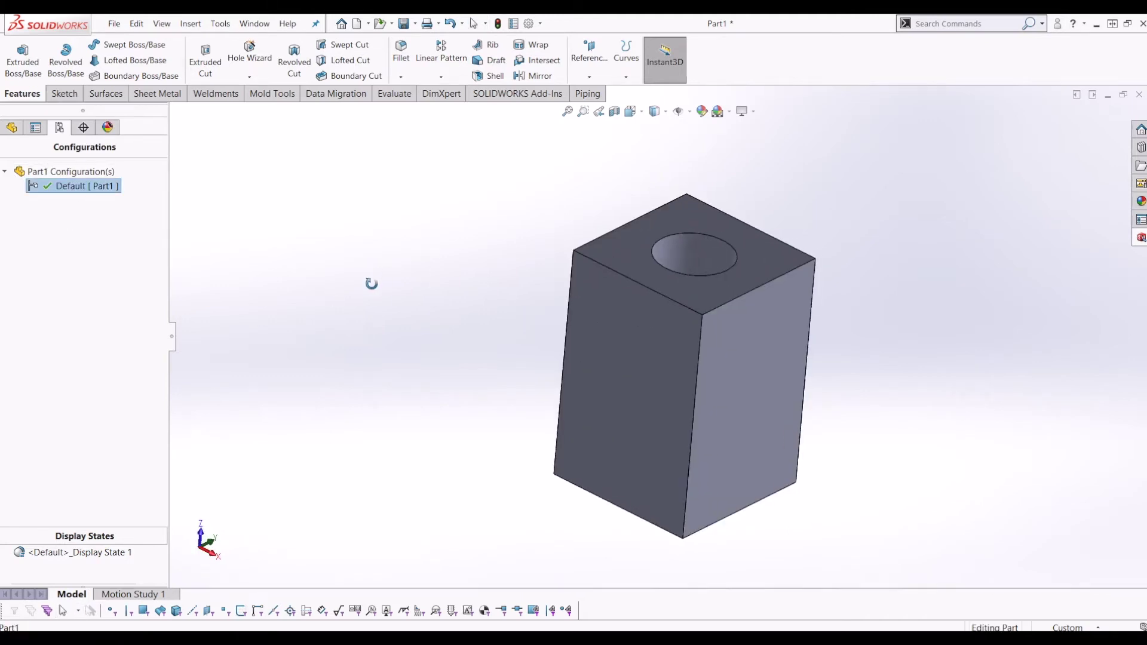
pyautogui.click(190, 26)
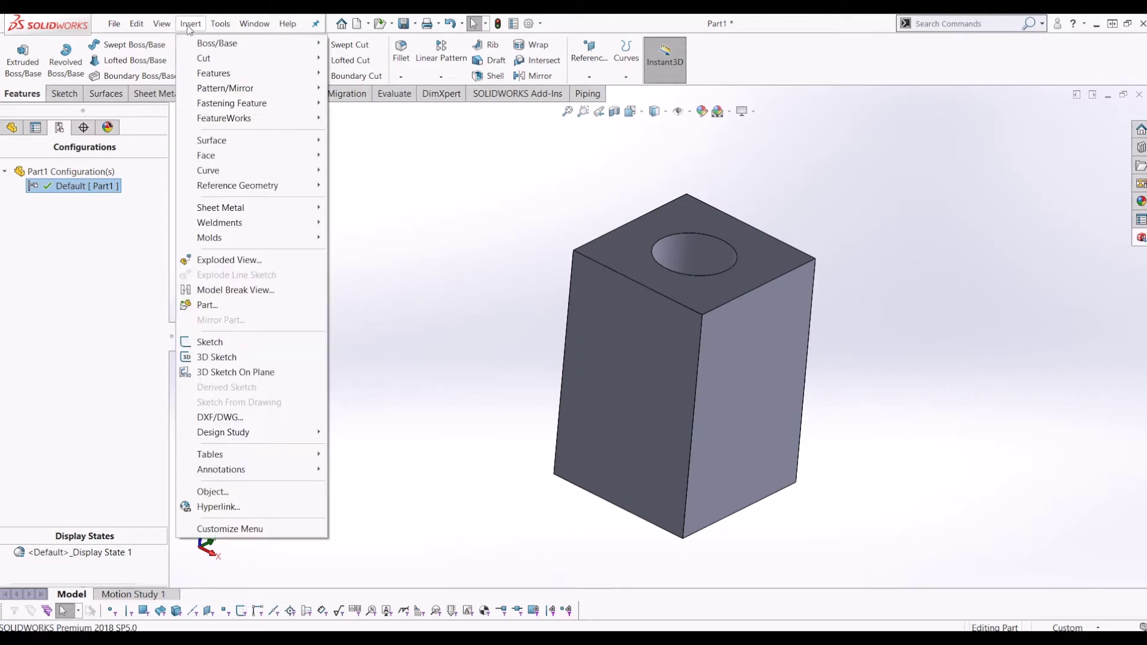
pyautogui.moveTo(320, 457)
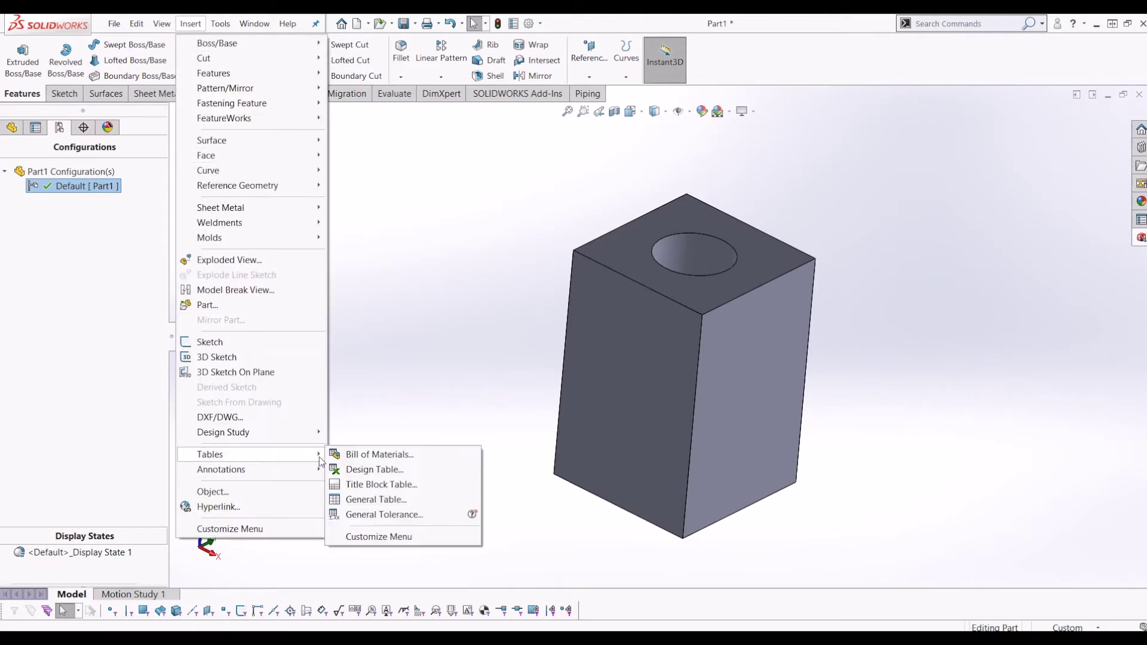
pyautogui.click(392, 472)
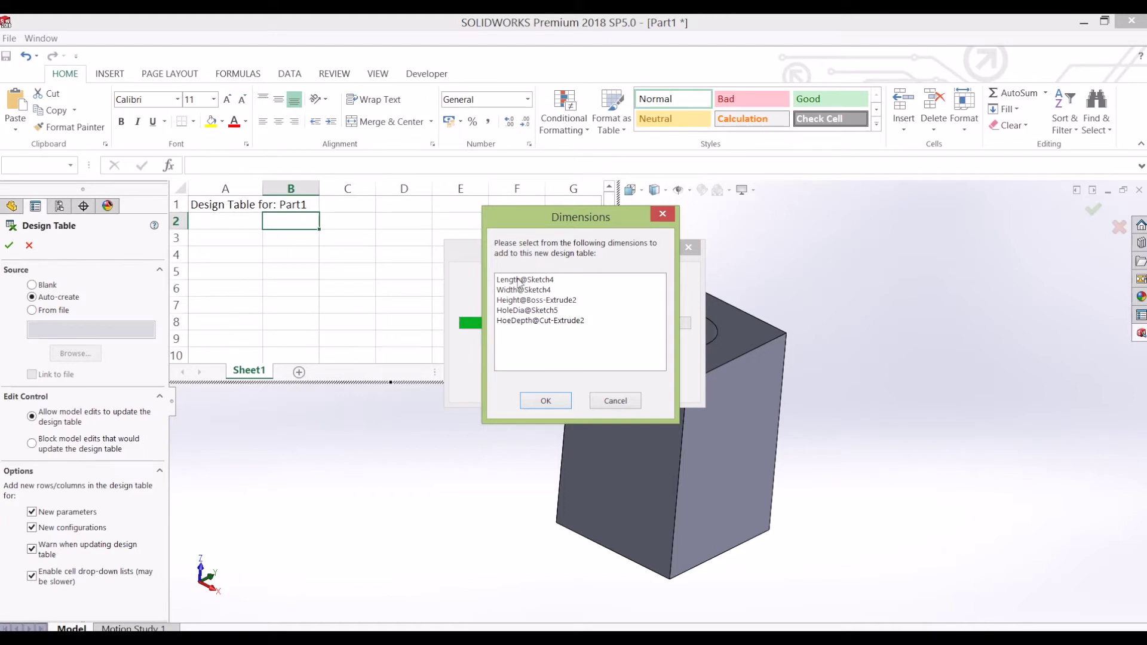
# - Add all five dimensions, from Length to HoeDepth, to the new design table and close the table
pyautogui.click(555, 281)
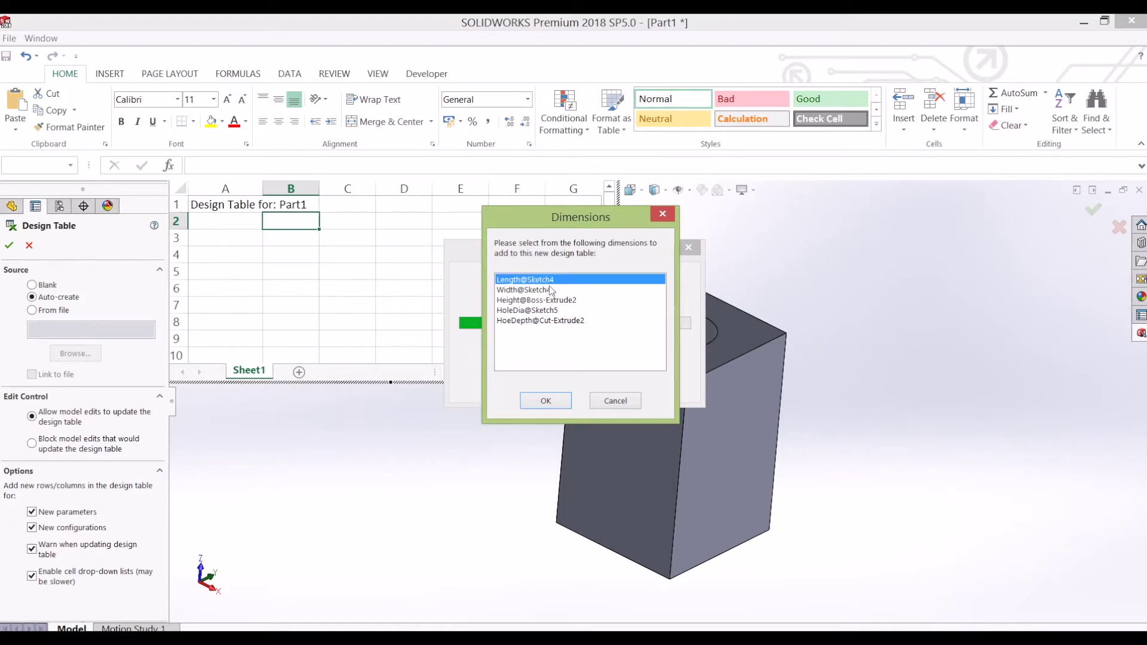
pyautogui.keyDown('shift'); pyautogui.click(546, 321); pyautogui.keyUp('shift')
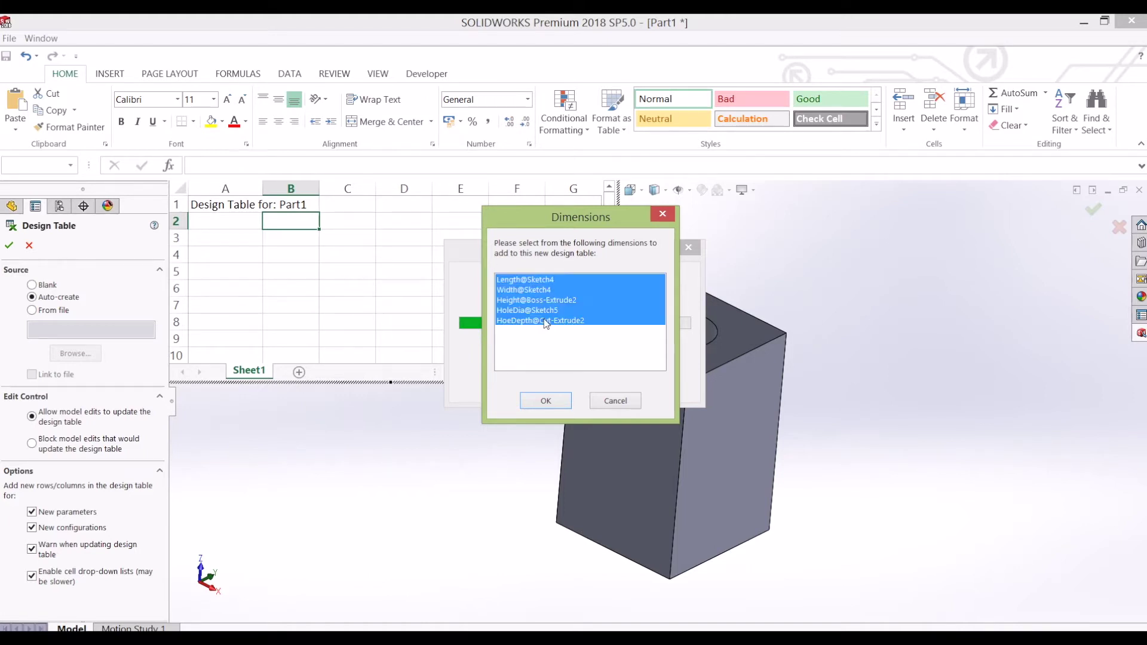
pyautogui.click(552, 280)
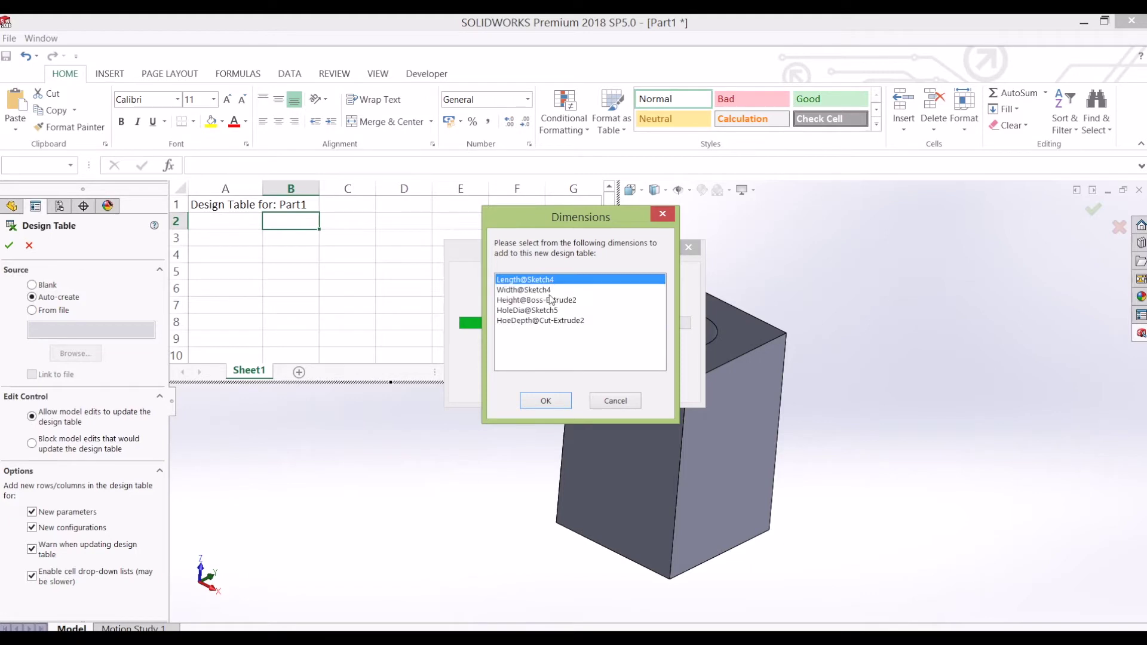
pyautogui.keyDown('shift'); pyautogui.click(544, 321); pyautogui.keyUp('shift')
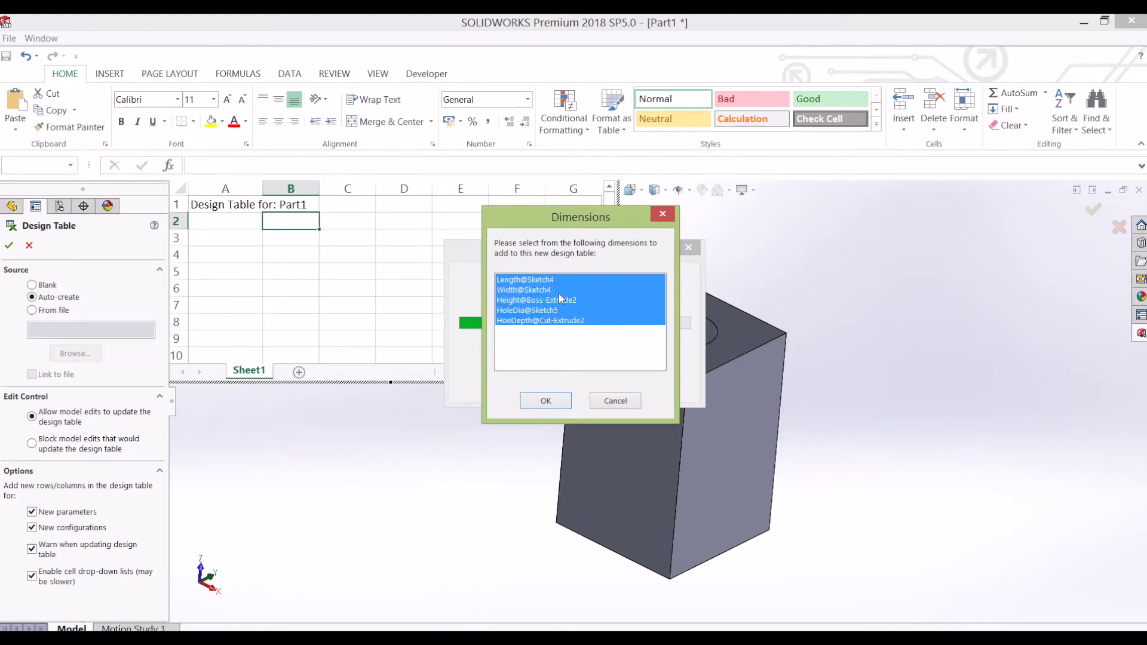
pyautogui.click(562, 402)
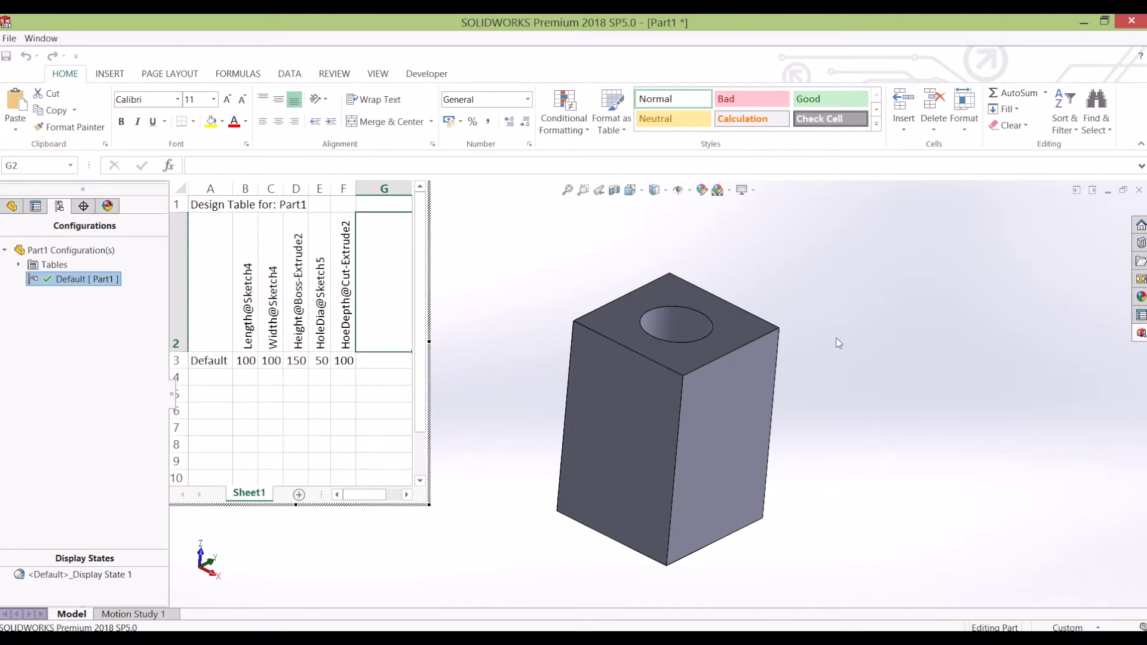
pyautogui.click(861, 314)
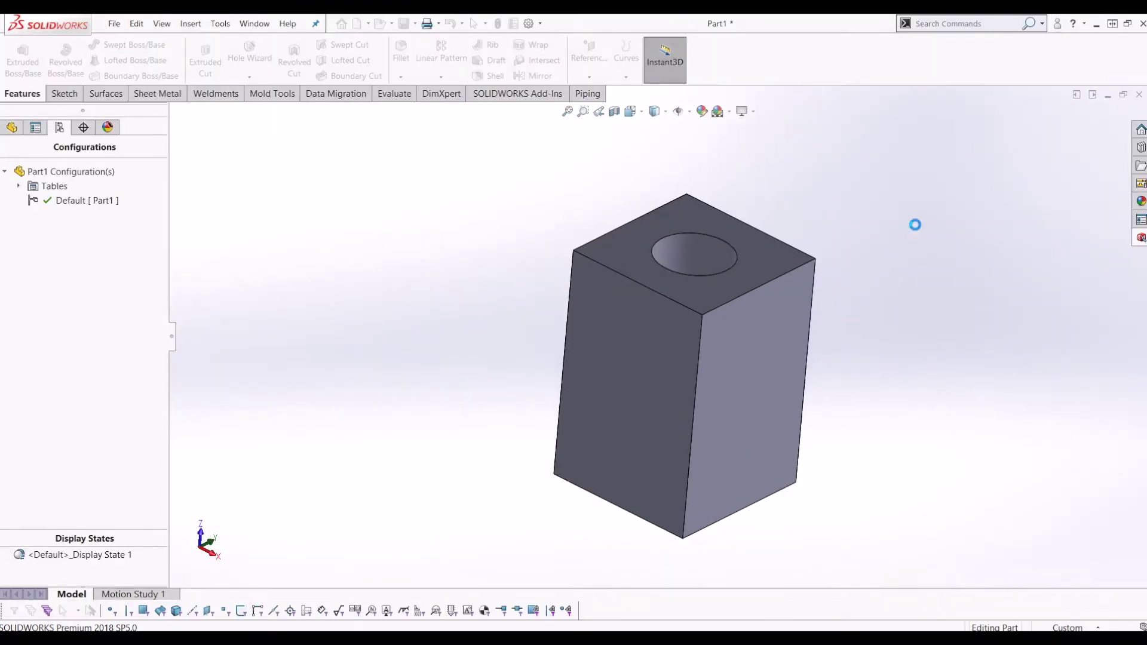
# - Open the design table for editing in a new window without adding the color or description parameters
pyautogui.click(40, 189)
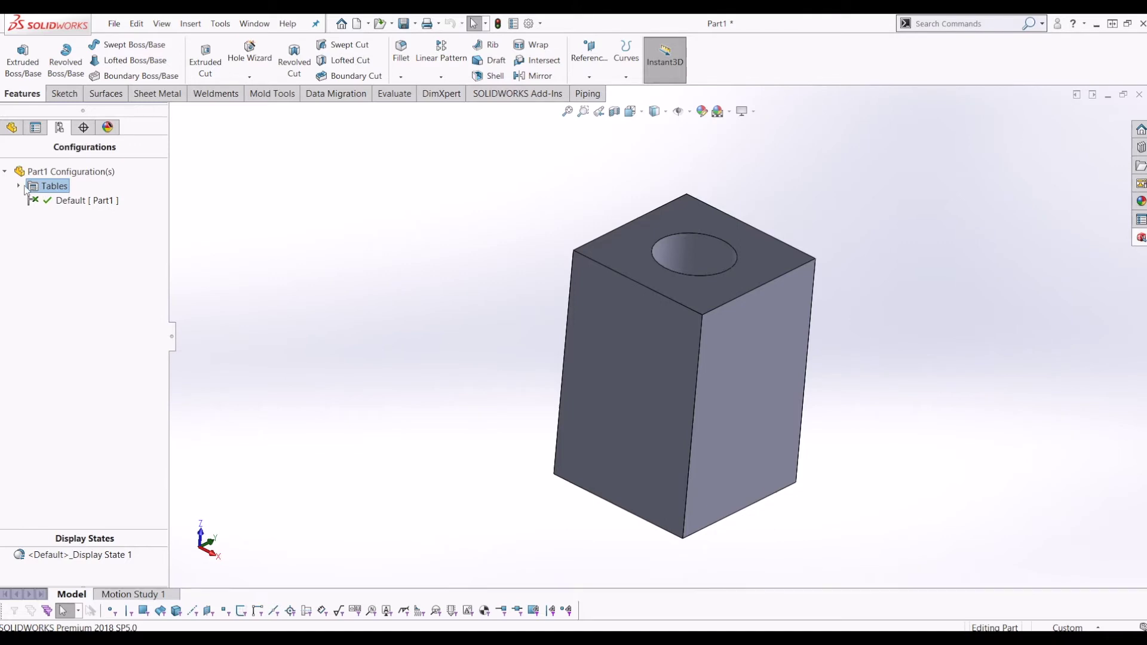
pyautogui.click(20, 185)
pyautogui.click(75, 201)
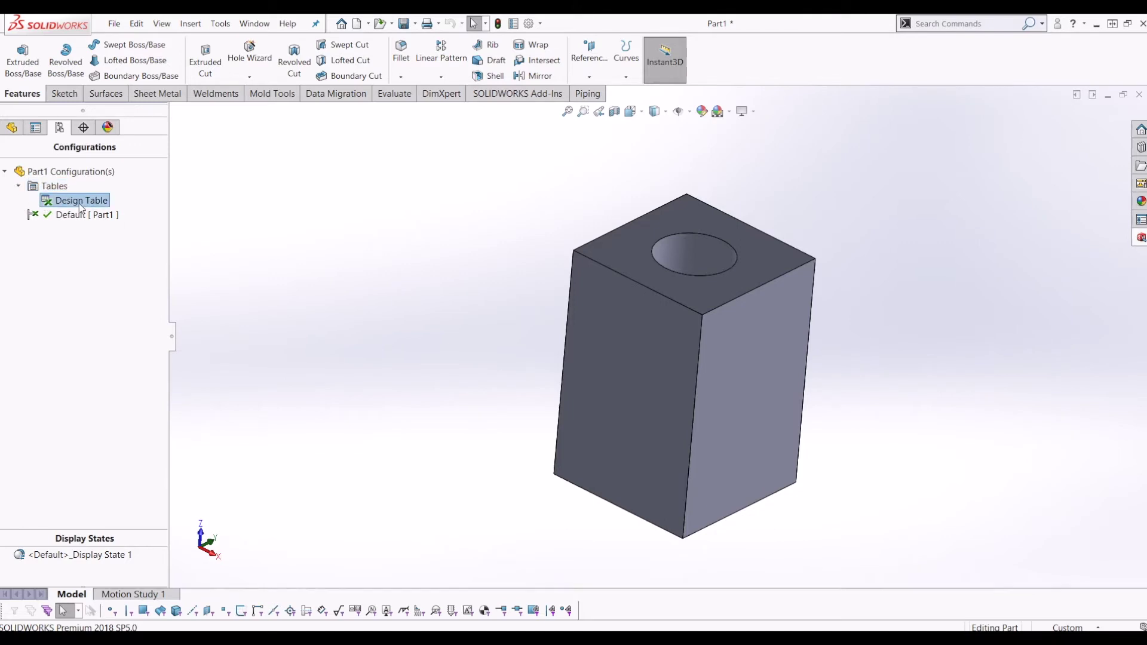
pyautogui.rightClick(81, 205)
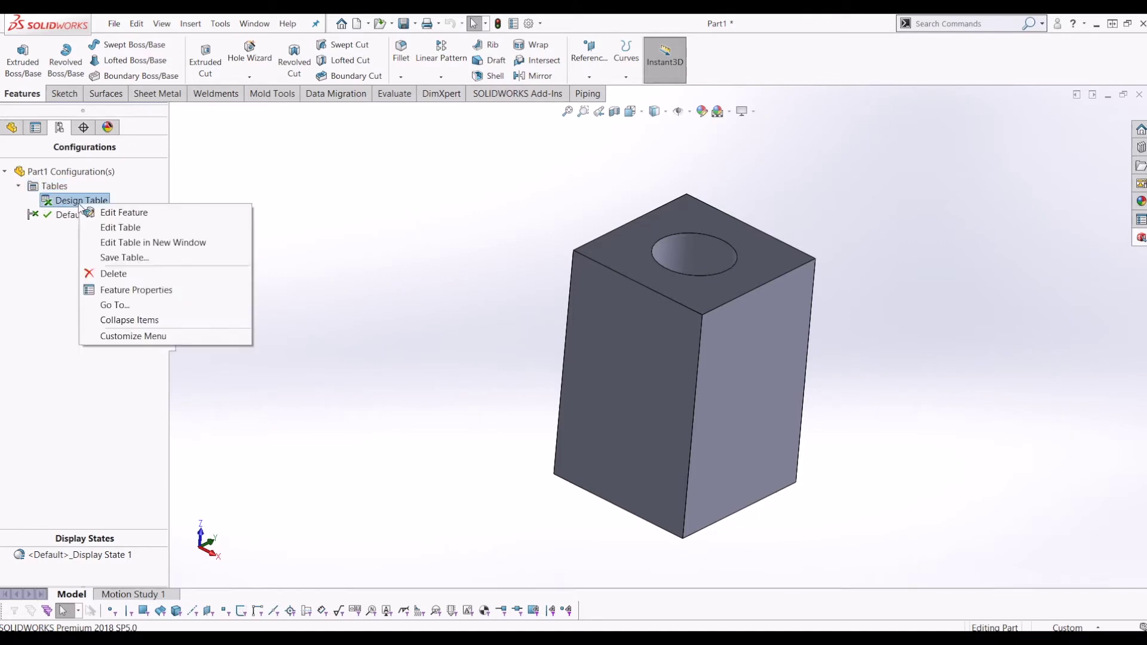
pyautogui.click(179, 242)
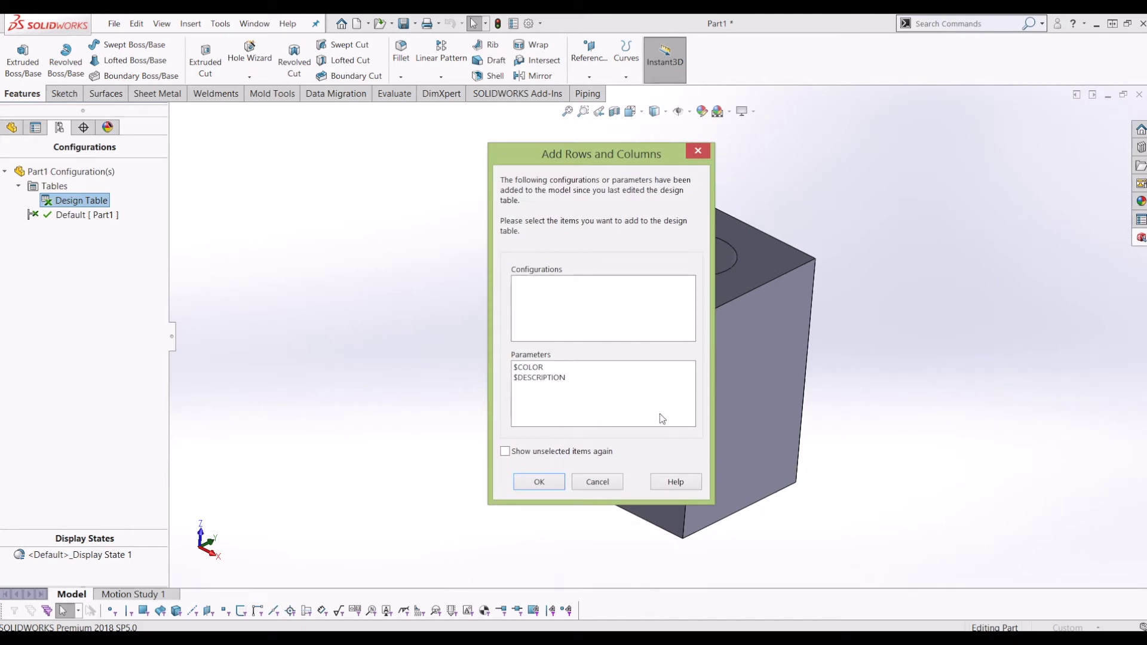
pyautogui.click(548, 484)
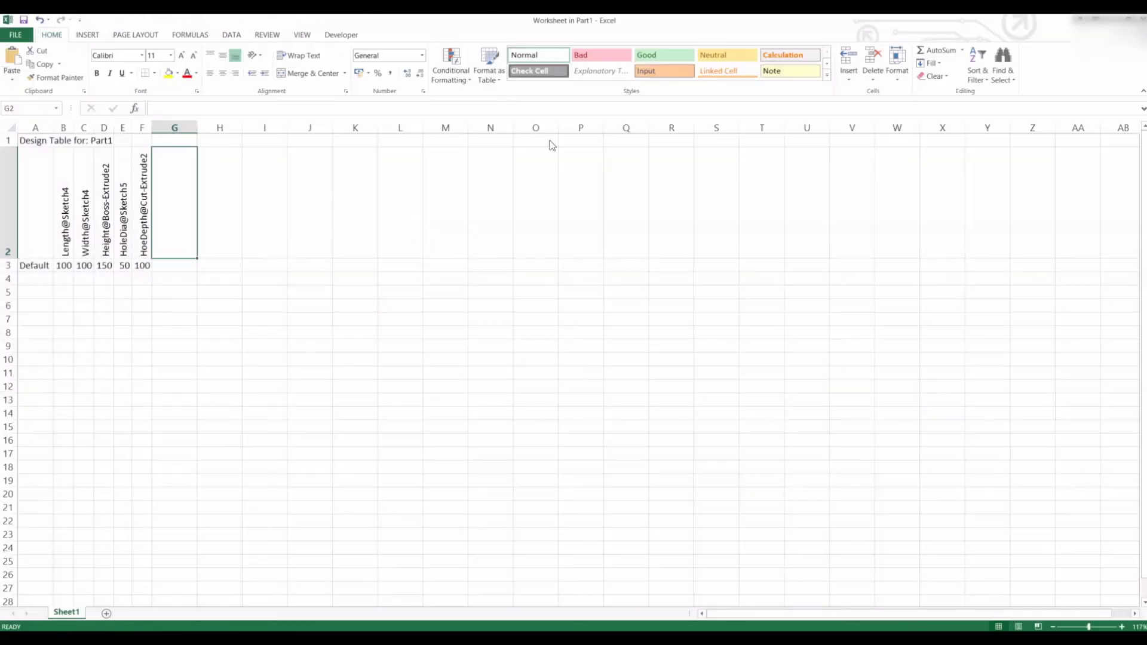
# - Examine the dimension column headers in row 2 of the design table
pyautogui.click(235, 337)
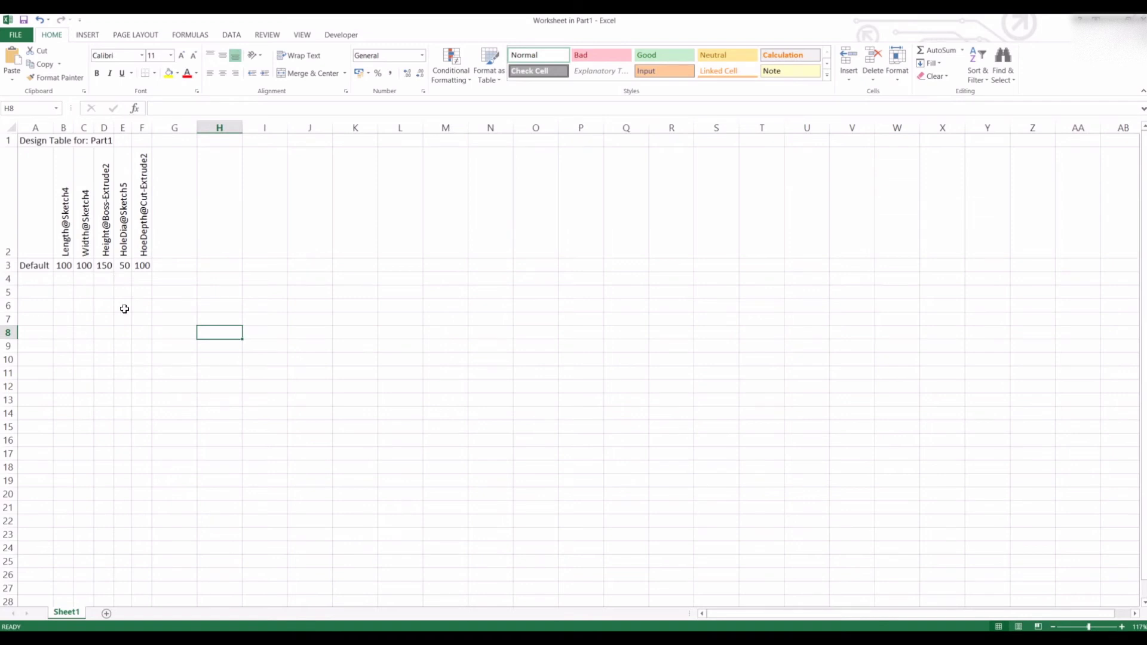
pyautogui.click(86, 237)
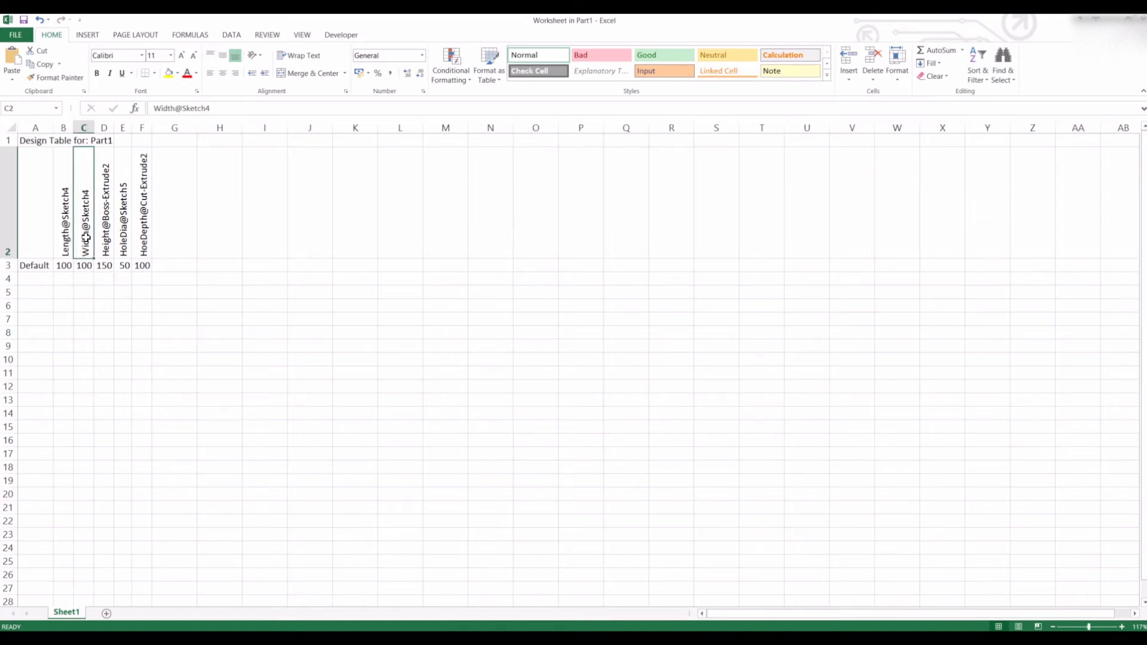
pyautogui.click(103, 239)
pyautogui.click(123, 236)
pyautogui.click(143, 235)
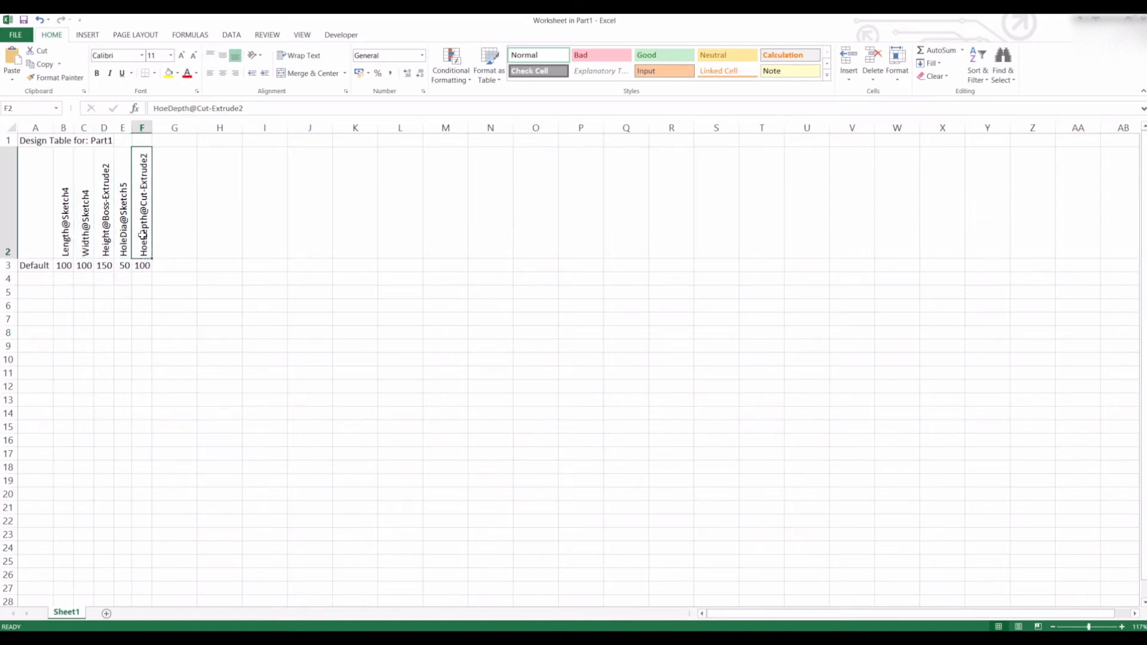
pyautogui.click(178, 290)
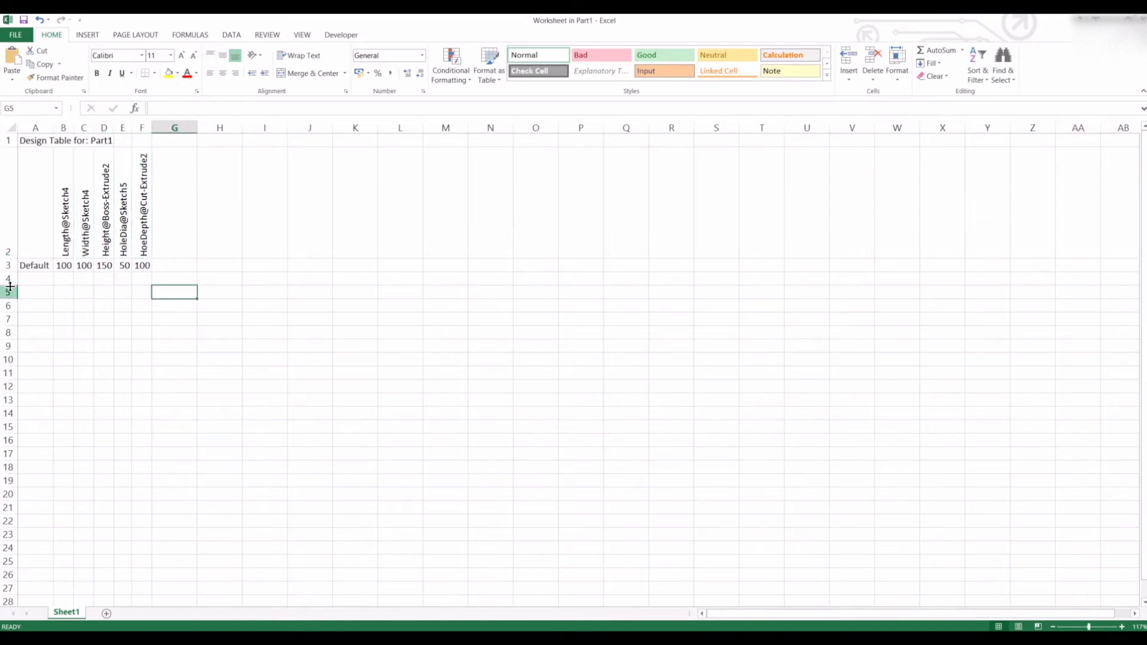
# - Enter the configuration names 50x50, 100x100 and 150x150 in cells A4 to A6, below Default
pyautogui.click(39, 278)
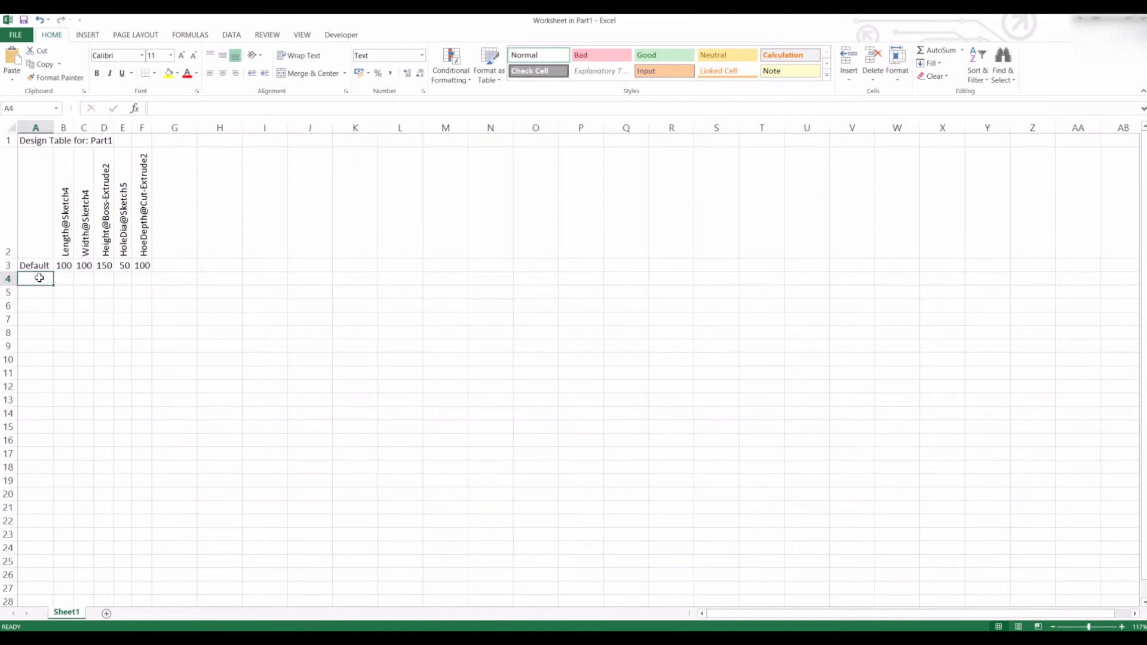
pyautogui.press('BackSpace')
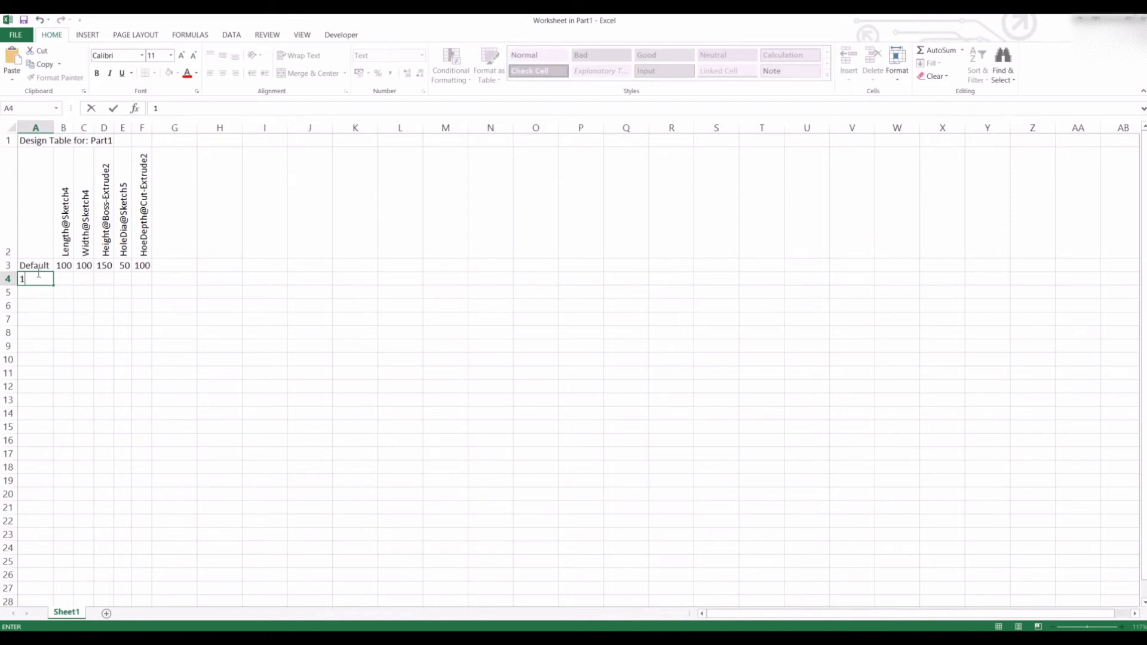
pyautogui.write('50x50')
pyautogui.press('Return')
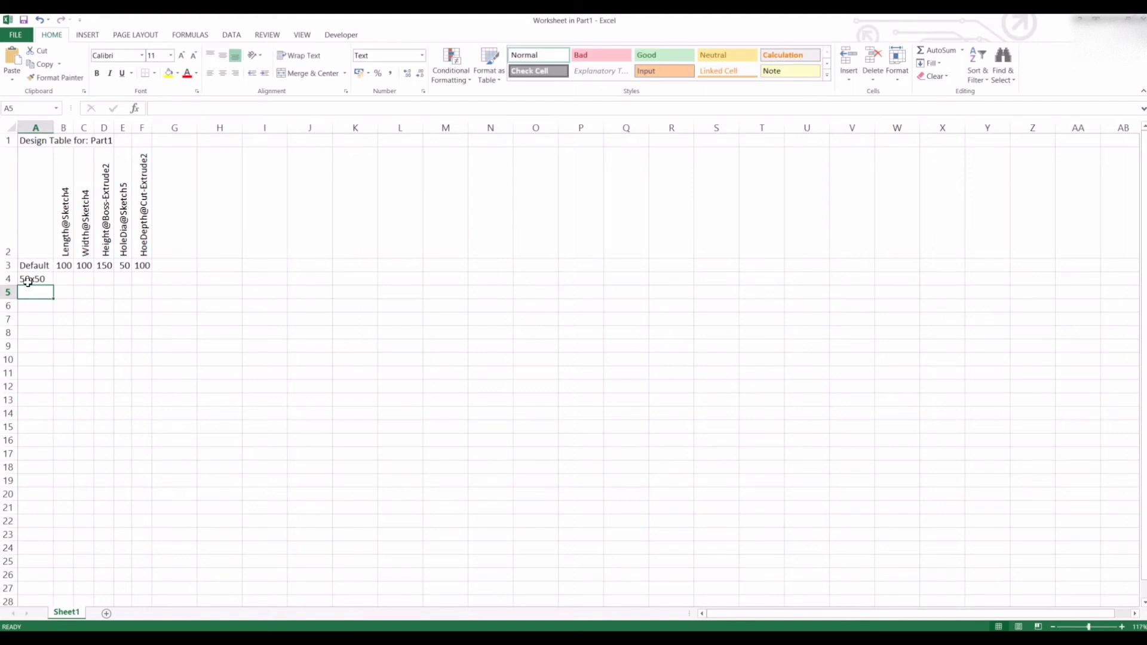
pyautogui.write('100')
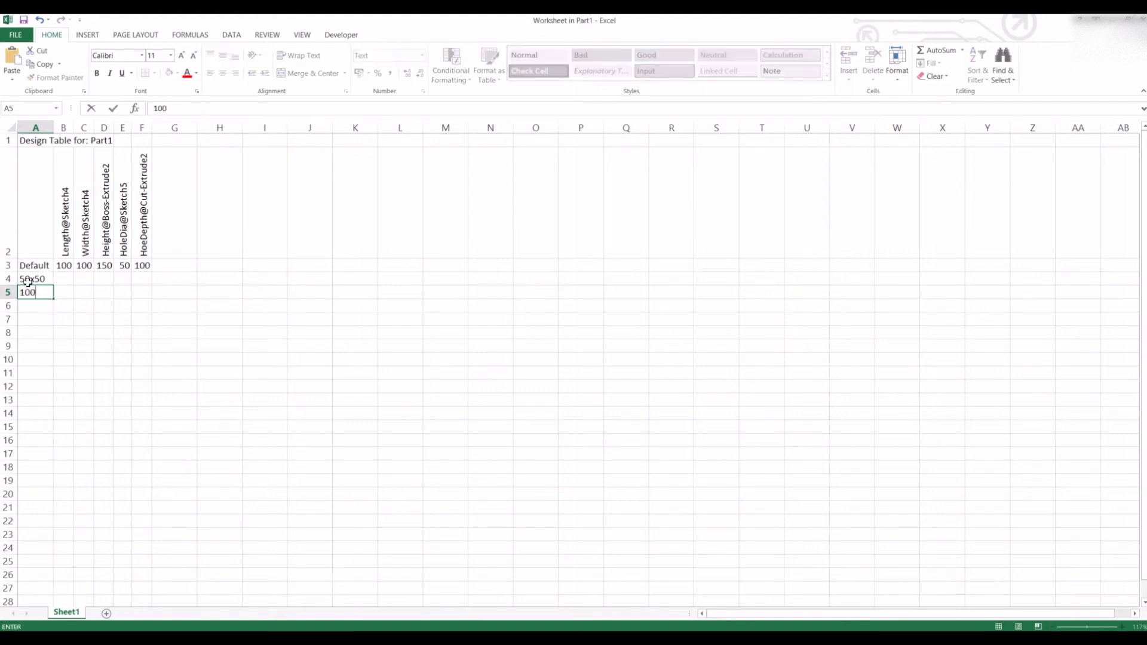
pyautogui.write('x100')
pyautogui.click(37, 306)
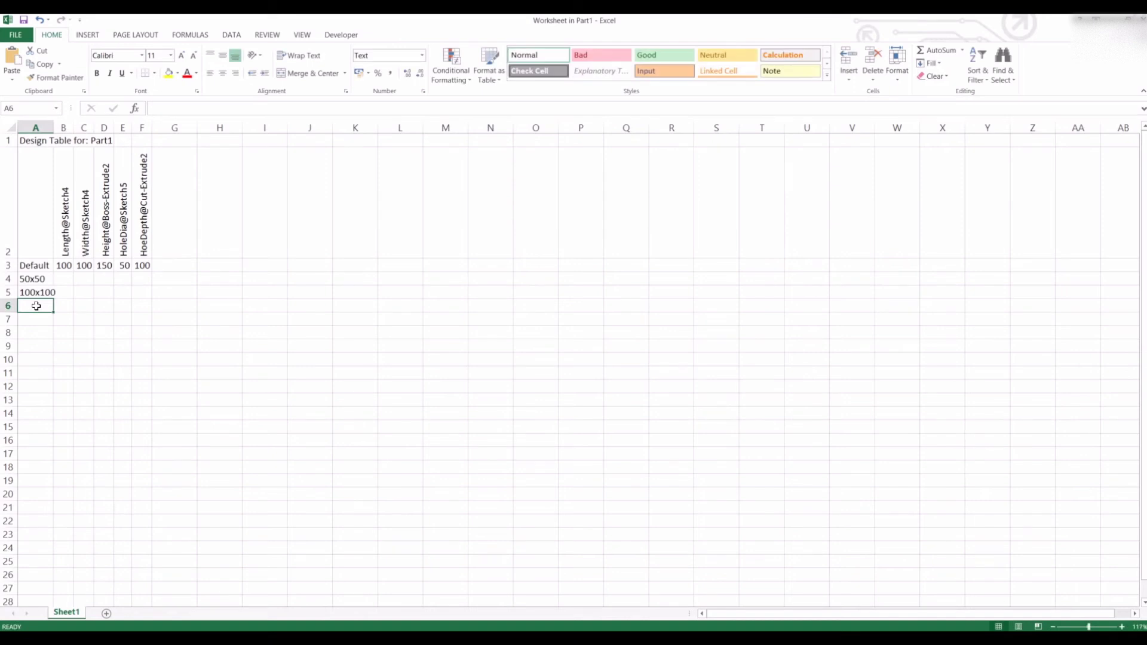
pyautogui.write('150x150')
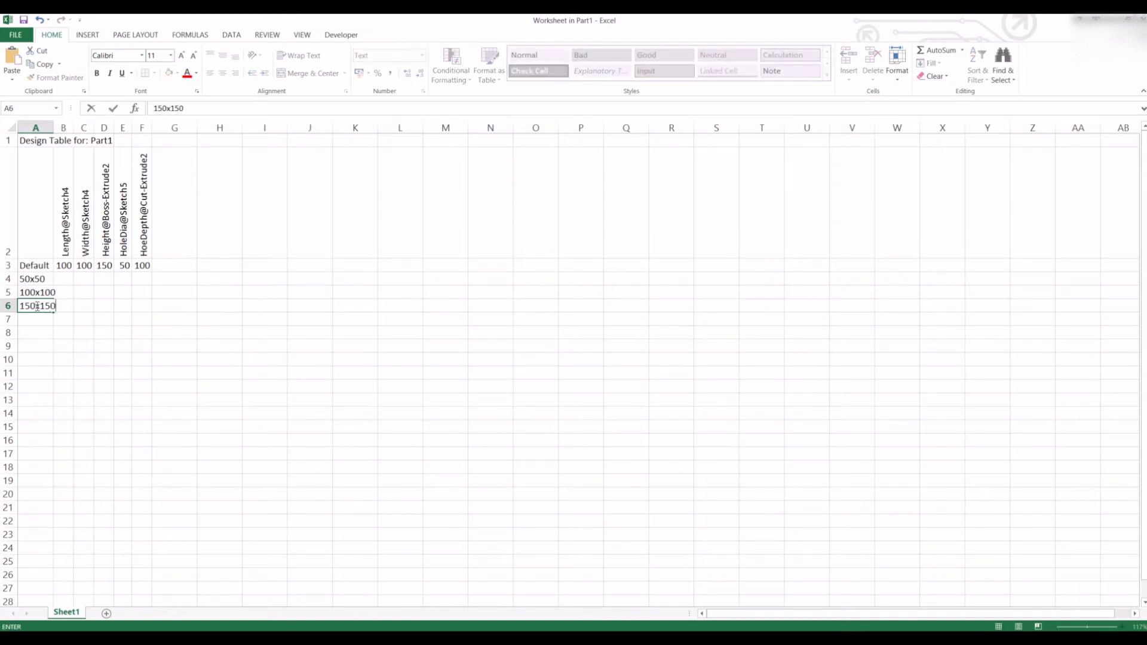
pyautogui.moveTo(143, 306); pyautogui.dragTo(142, 293)
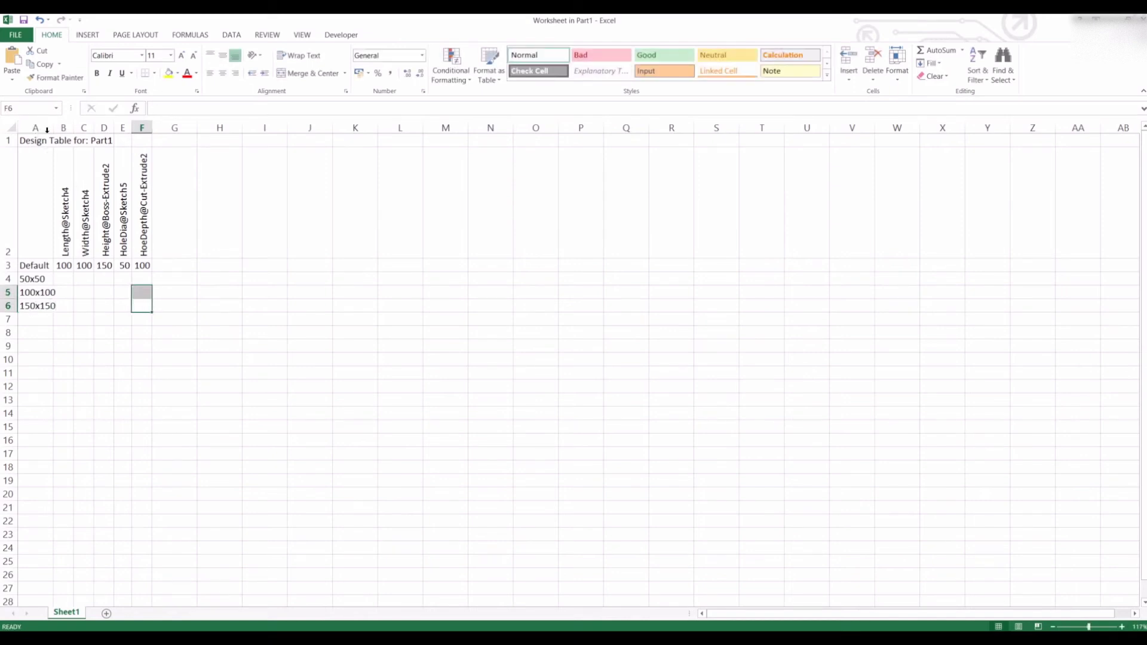
# - Widen column A to fit the configuration names and enter 200x500 as another configuration in cell A7
pyautogui.moveTo(54, 127); pyautogui.dragTo(74, 153)
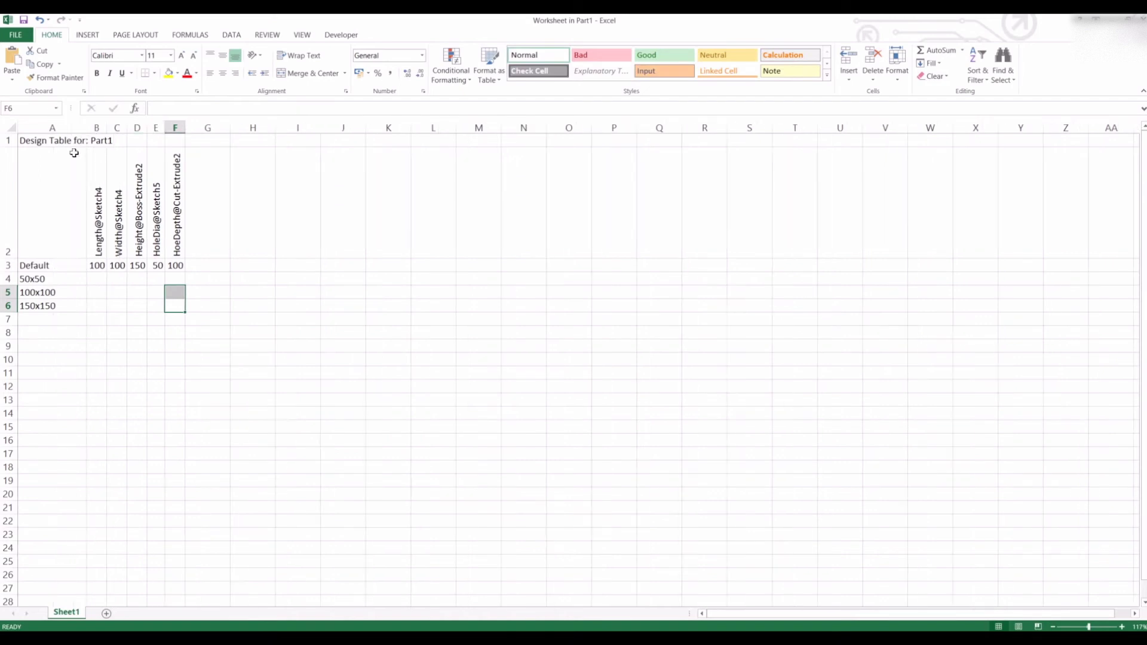
pyautogui.click(31, 315)
pyautogui.write('200')
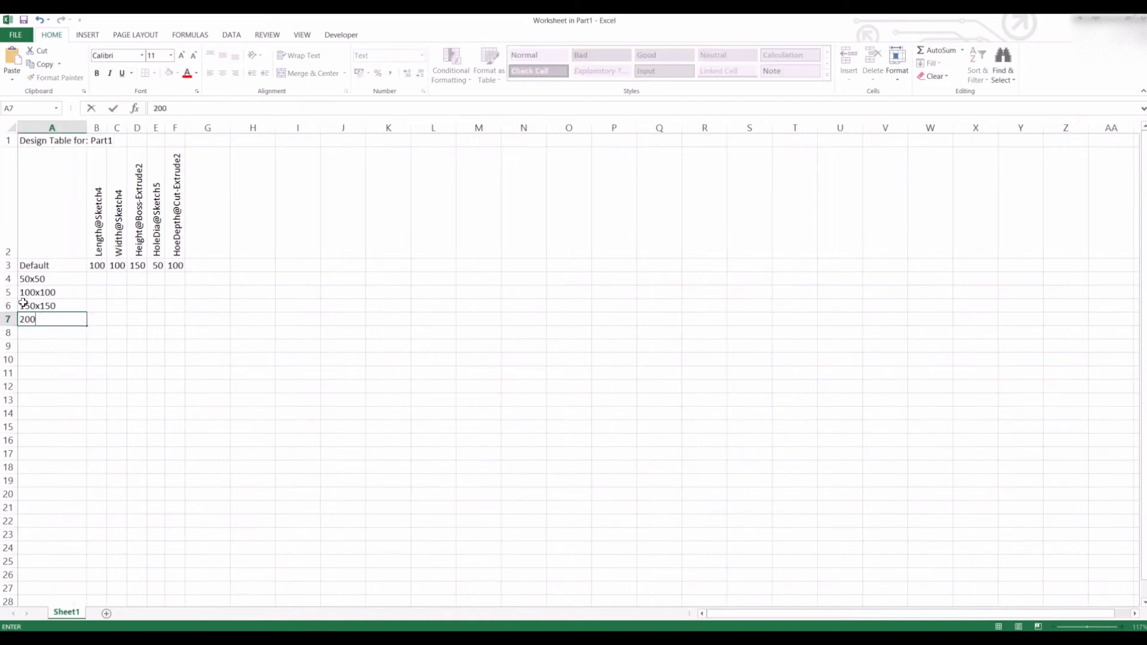
pyautogui.write('x500')
pyautogui.click(254, 481)
pyautogui.click(209, 346)
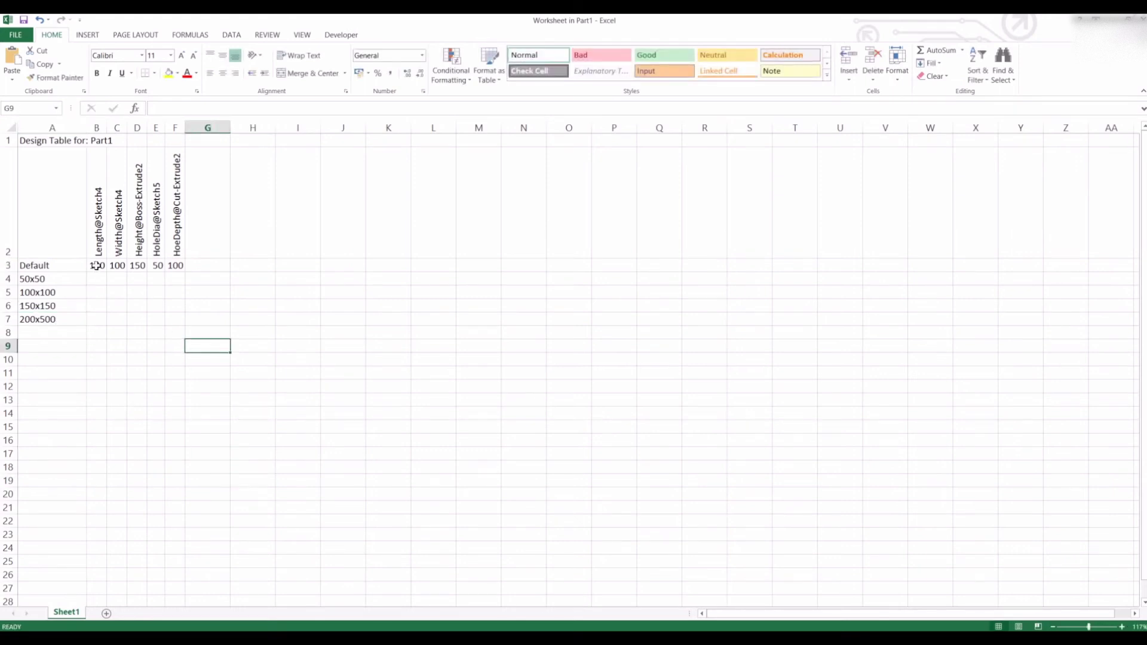
# - Copy the Default configuration's five dimension values into the 100x100 row of the design table
pyautogui.moveTo(45, 281); pyautogui.dragTo(71, 318)
pyautogui.click(100, 282)
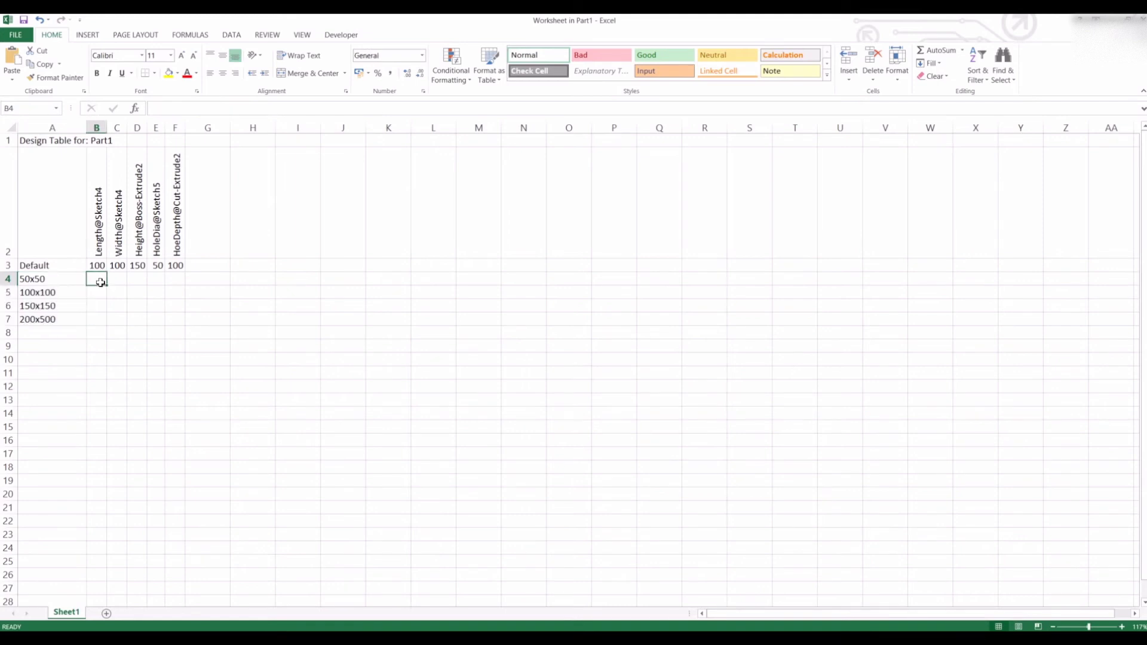
pyautogui.click(97, 265)
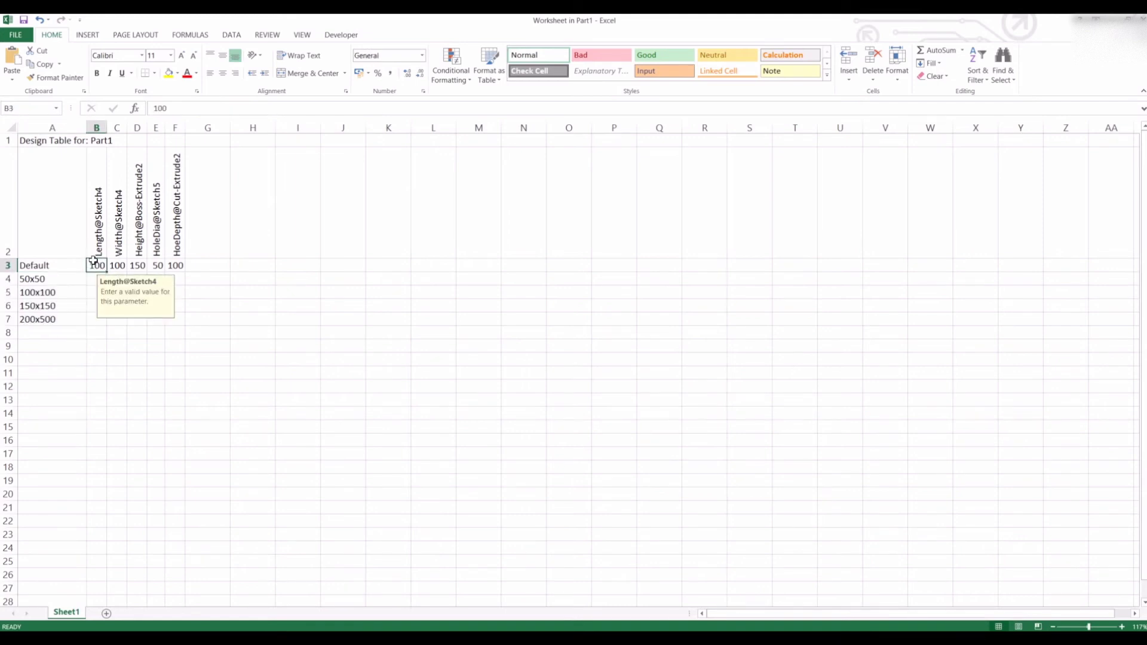
pyautogui.moveTo(103, 265); pyautogui.dragTo(177, 265)
pyautogui.hotkey('ctrl', 'c')
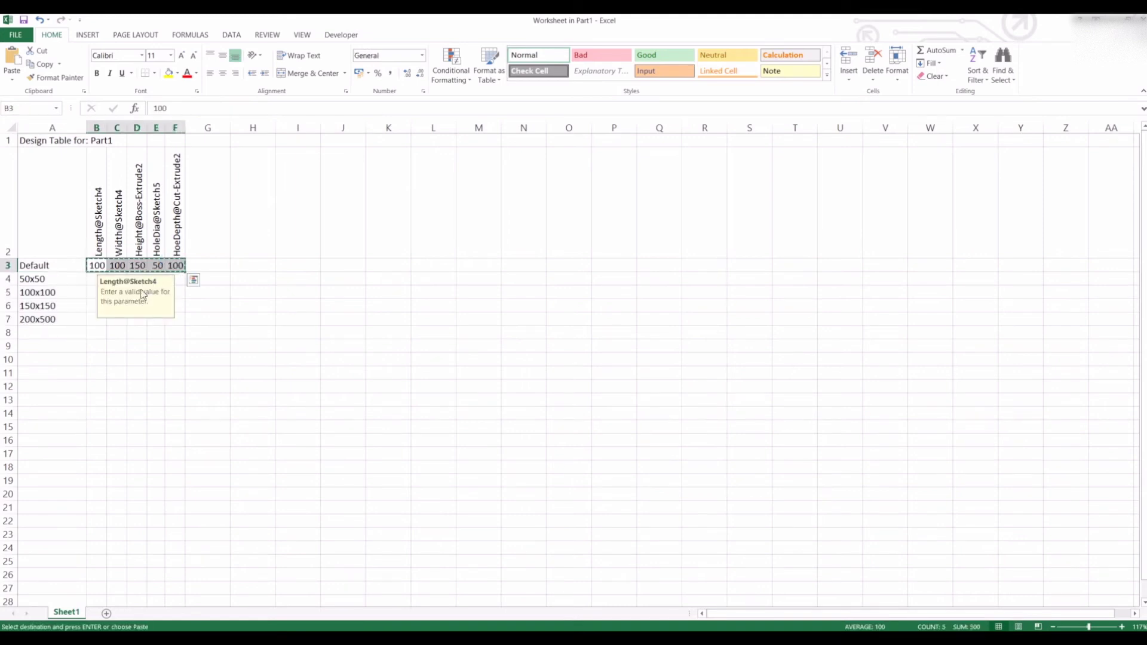
pyautogui.click(95, 291)
pyautogui.hotkey('ctrl', 'v')
# - Set Length, Width and Height to 50 each in the 50x50 configuration row
pyautogui.click(100, 279)
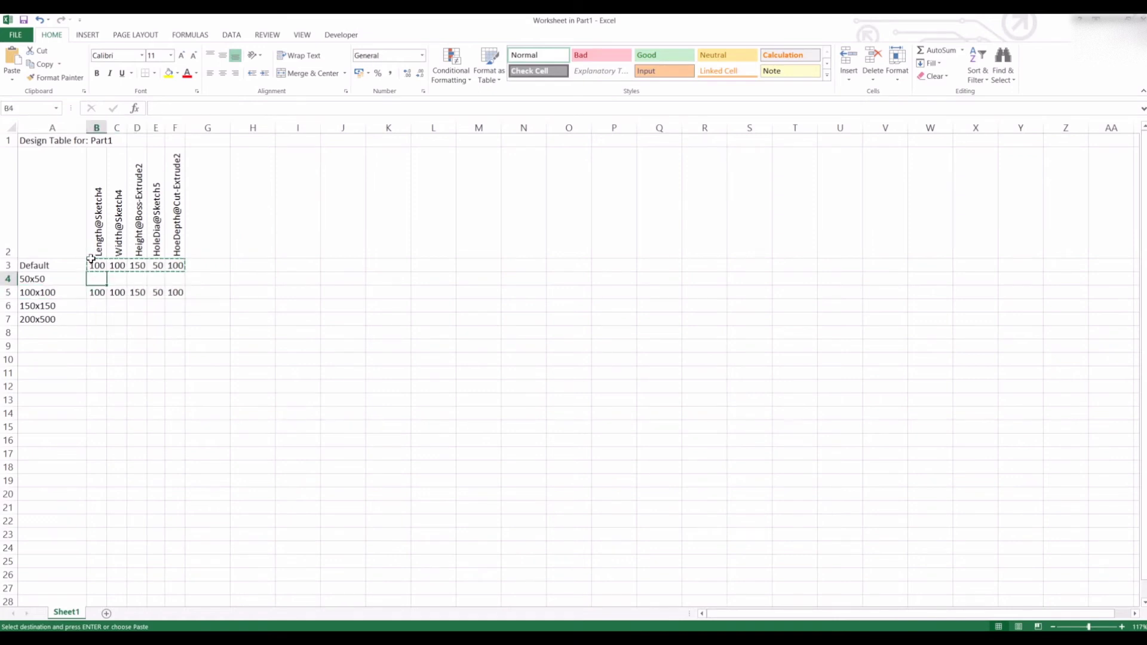
pyautogui.write('50')
pyautogui.click(119, 276)
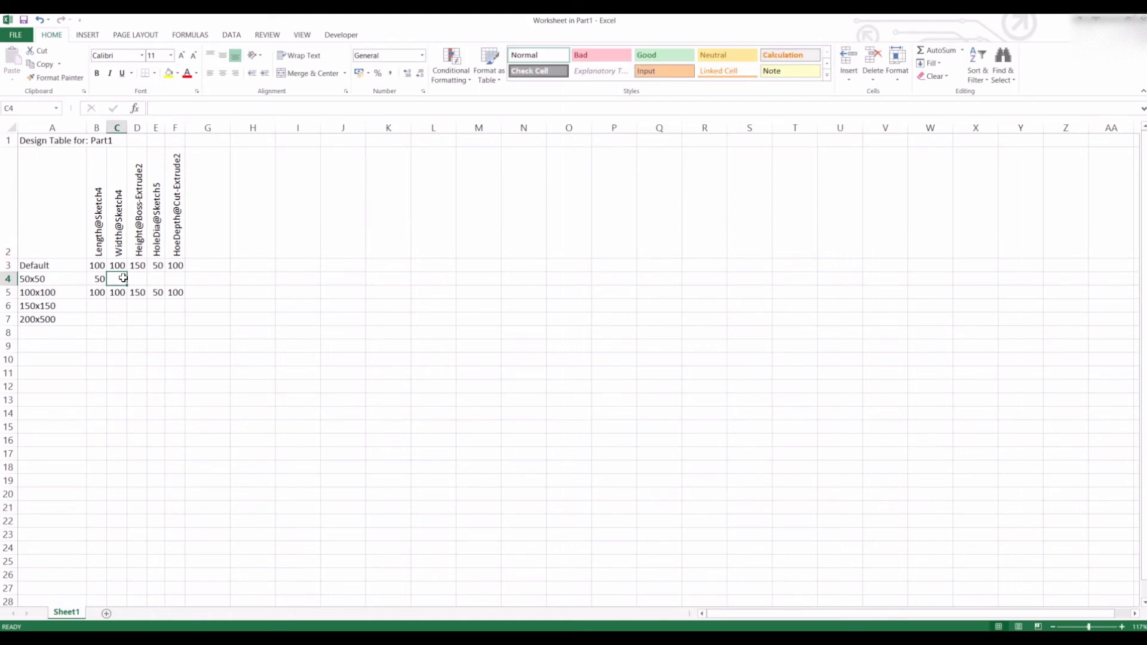
pyautogui.write('50')
pyautogui.click(139, 277)
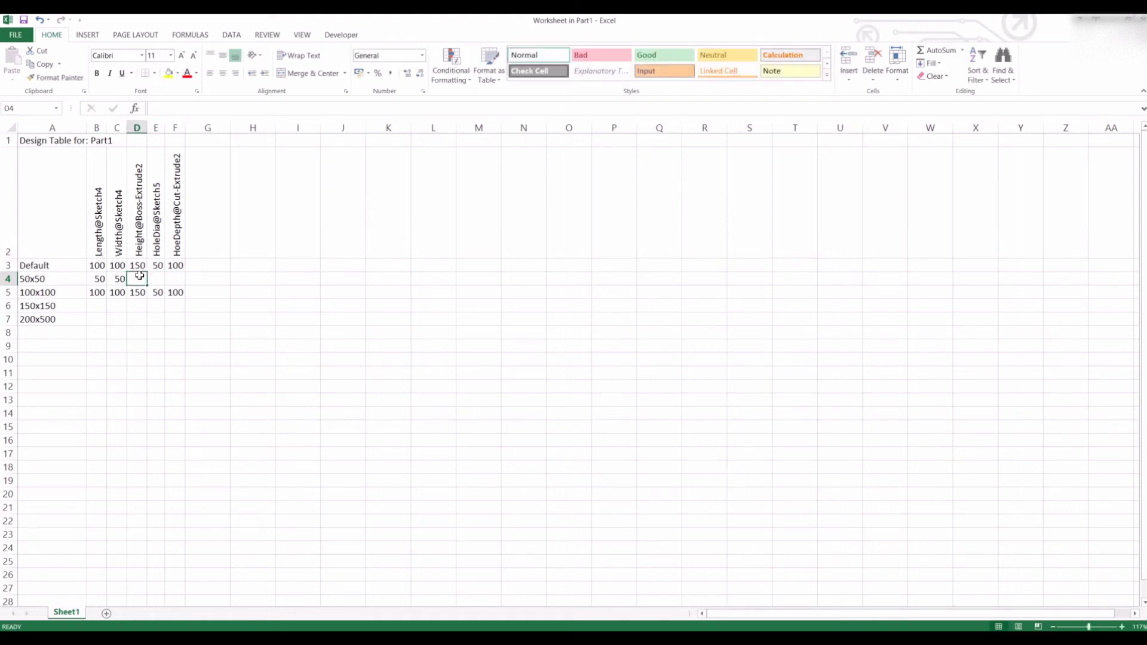
pyautogui.write('50')
# - Set the hole diameter and the hole depth of the 50x50 configuration to 25 each
pyautogui.click(158, 279)
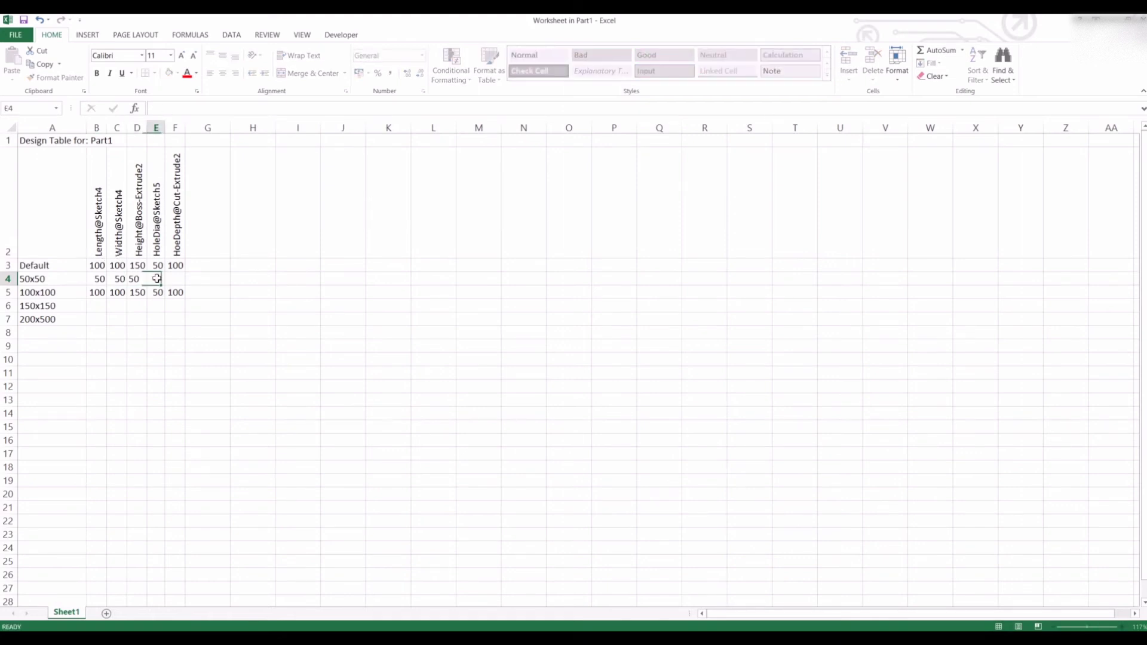
pyautogui.write('25')
pyautogui.click(176, 277)
pyautogui.click(158, 279)
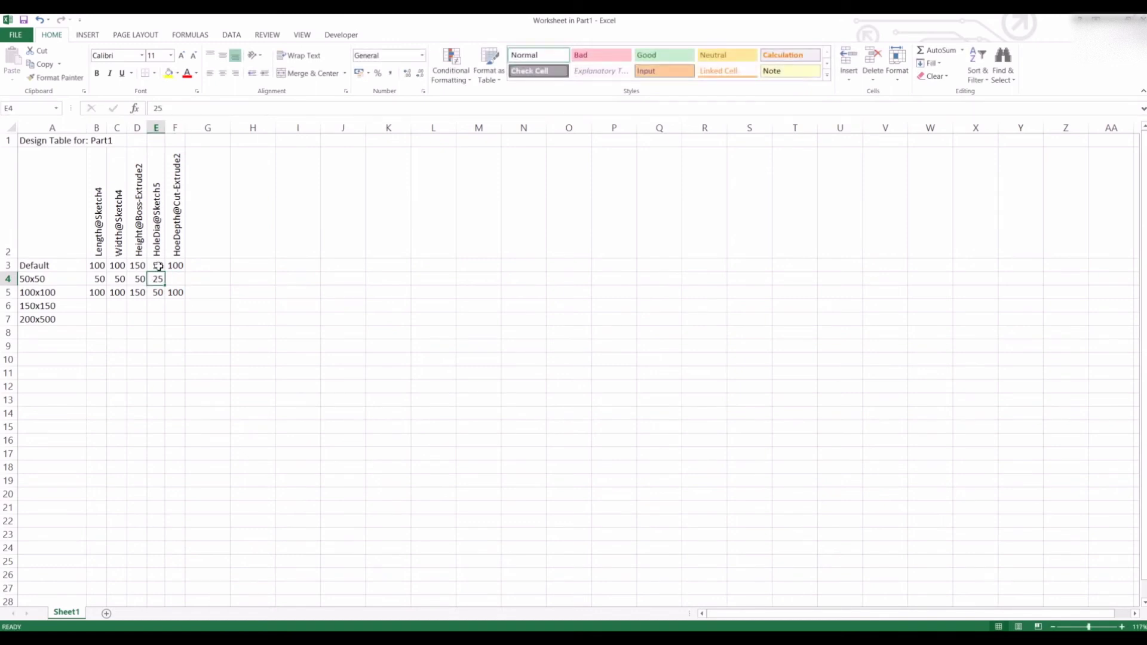
pyautogui.click(169, 277)
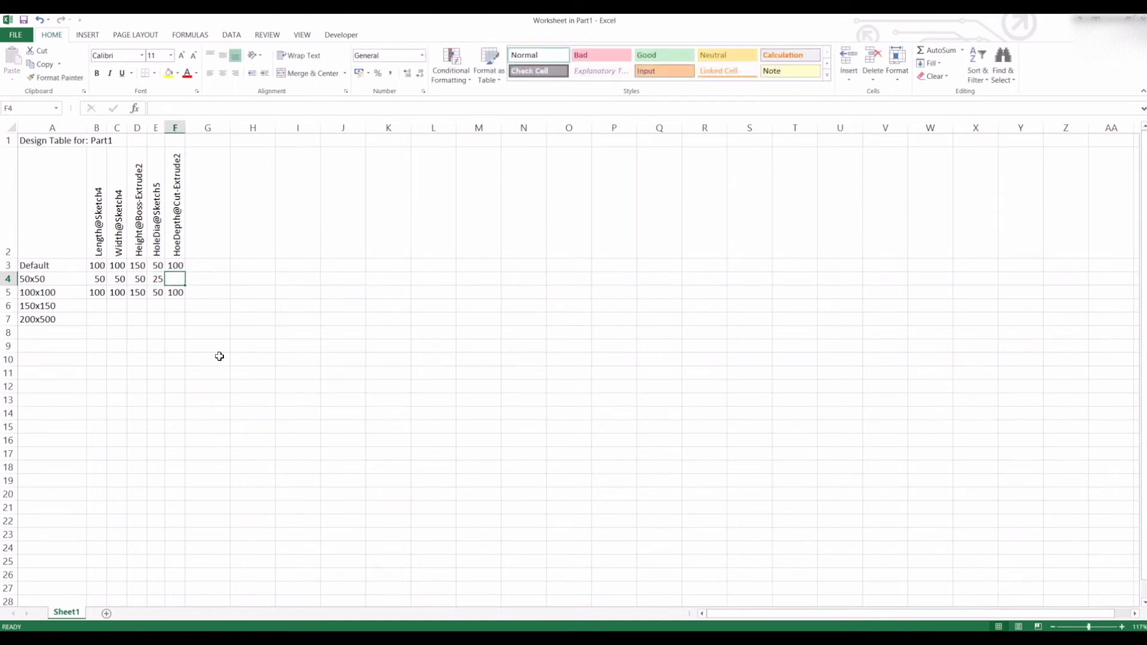
pyautogui.write('25')
pyautogui.press('Return')
# - Set Length and Width to 150 and Height to 200 in the 150x150 configuration row
pyautogui.click(103, 306)
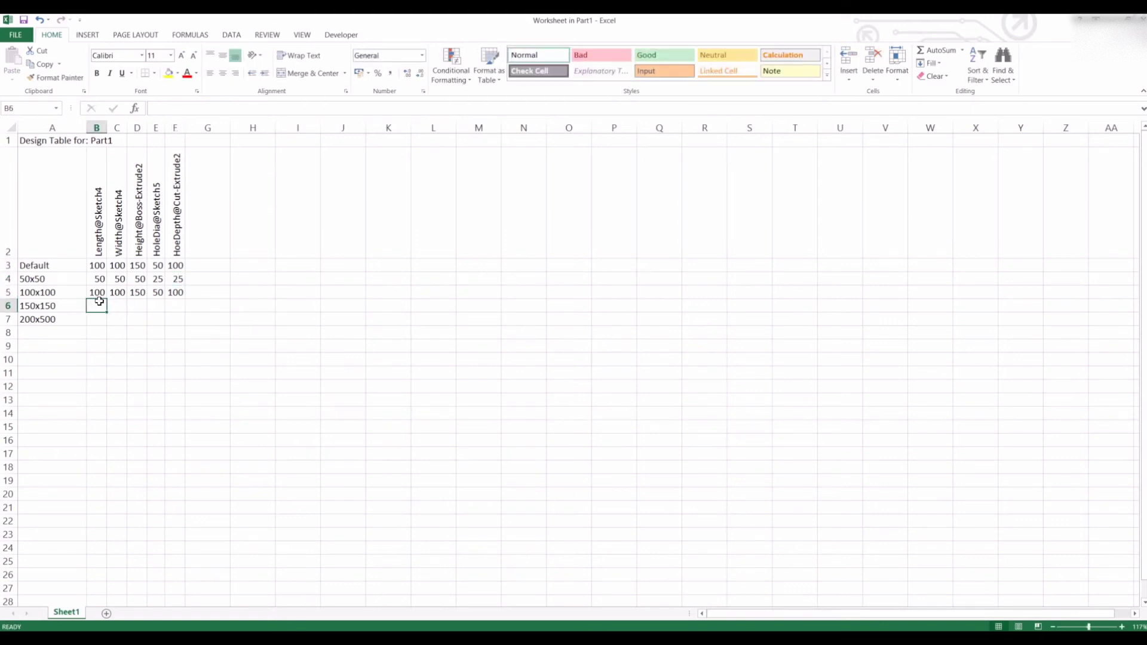
pyautogui.write('150')
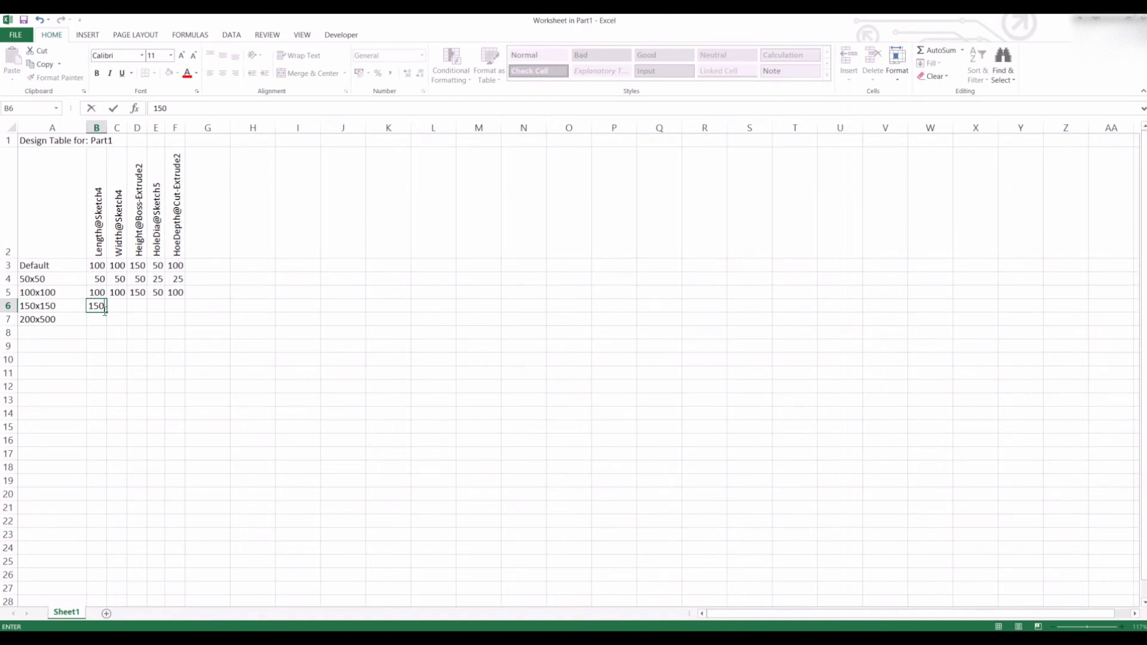
pyautogui.press('Return')
pyautogui.click(102, 306)
pyautogui.moveTo(109, 312); pyautogui.dragTo(123, 311)
pyautogui.click(132, 306)
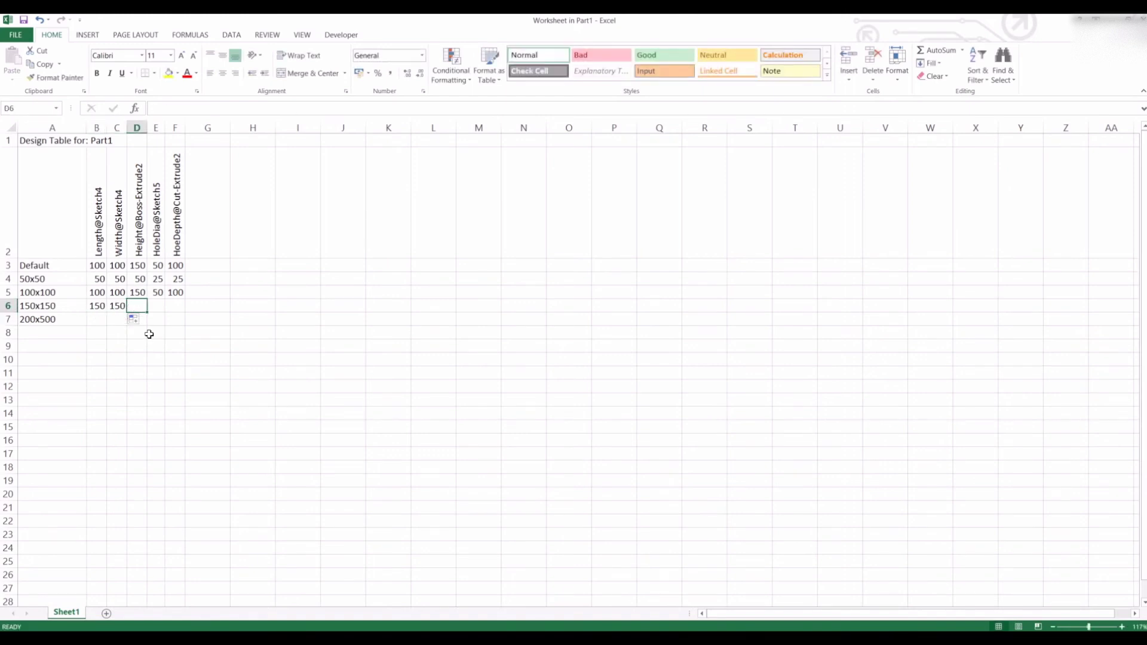
pyautogui.write('150')
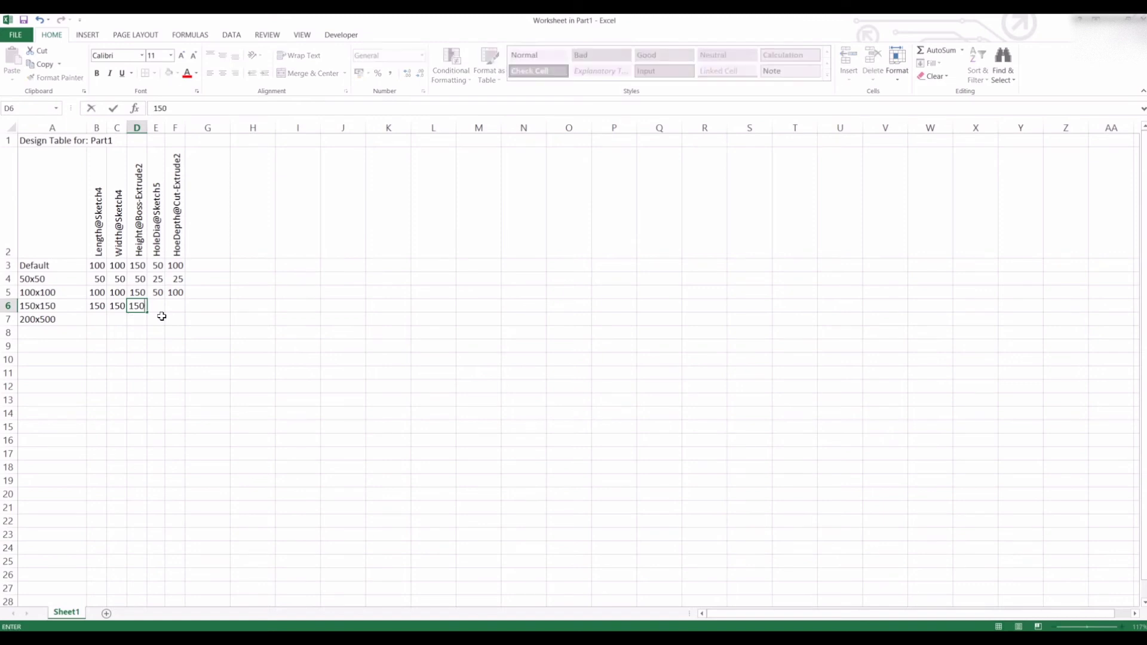
pyautogui.press('BackSpace')
pyautogui.press('BackSpace')
# - Set the 150x150 configuration's hole diameter and hole depth to 100 each, widening column E to fit the value
pyautogui.click(158, 306)
pyautogui.write('100')
pyautogui.press('Return')
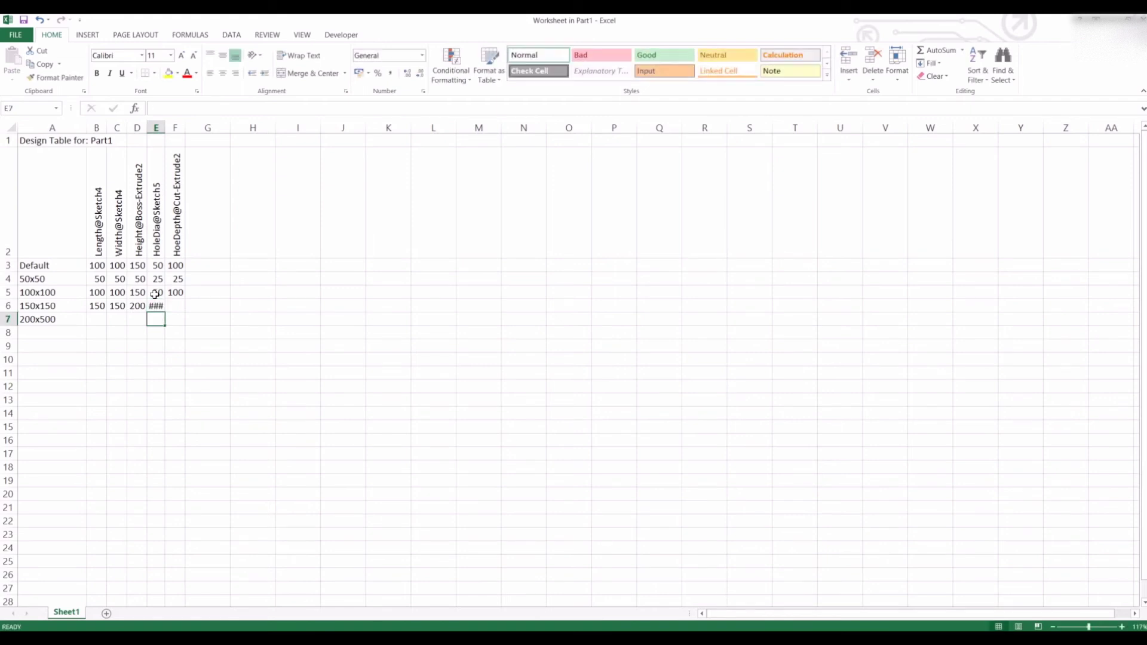
pyautogui.moveTo(167, 132); pyautogui.dragTo(179, 133)
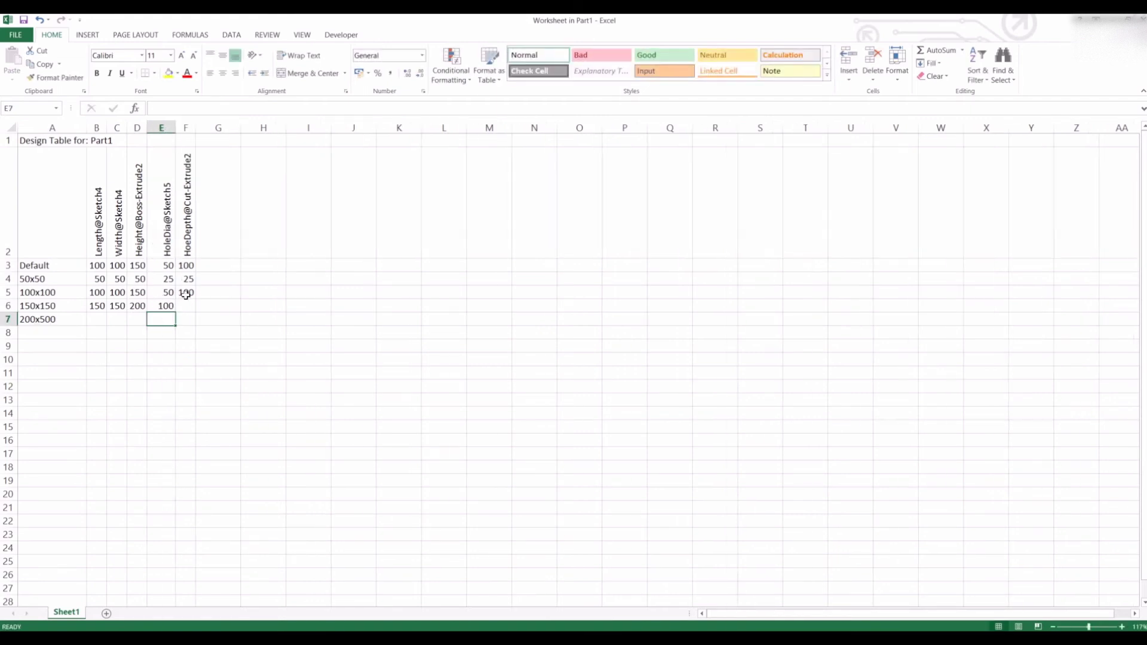
pyautogui.click(186, 307)
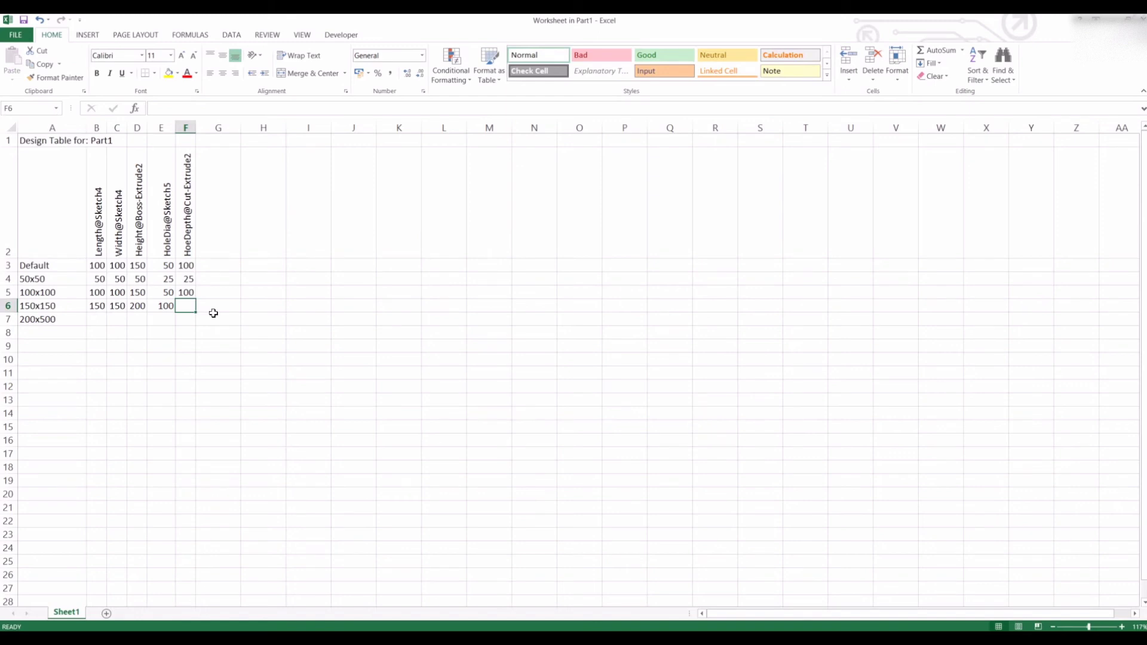
pyautogui.write('100')
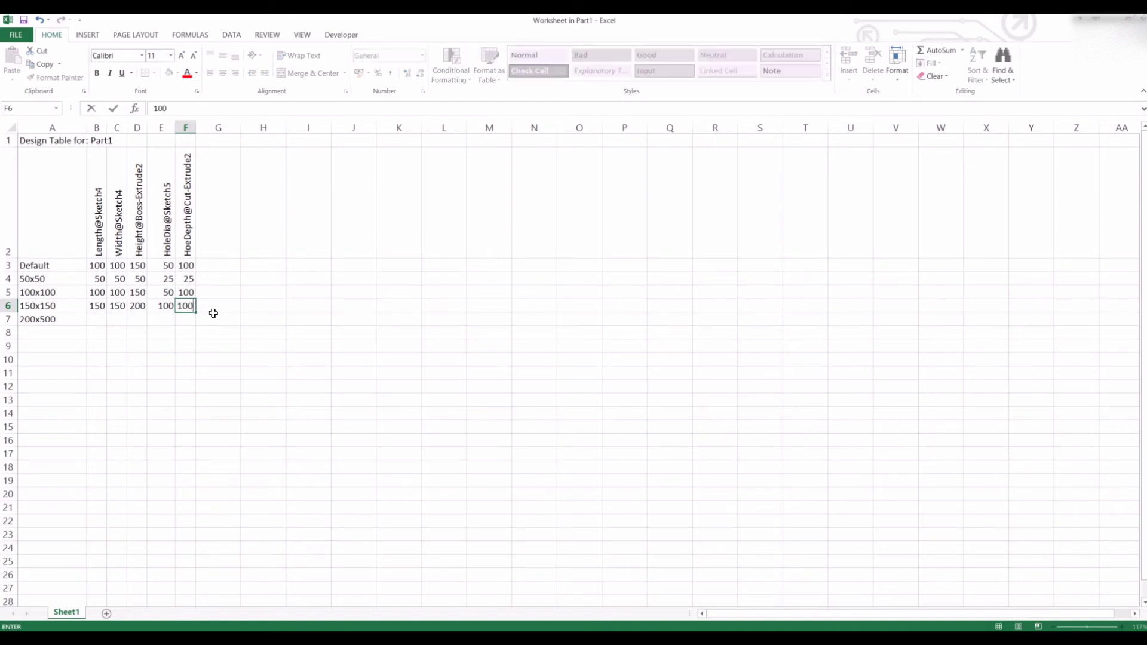
pyautogui.press('Return')
# - Set Length to 200, Width to 500 and Height to 150 in the 200x500 configuration row
pyautogui.click(138, 320)
pyautogui.click(98, 321)
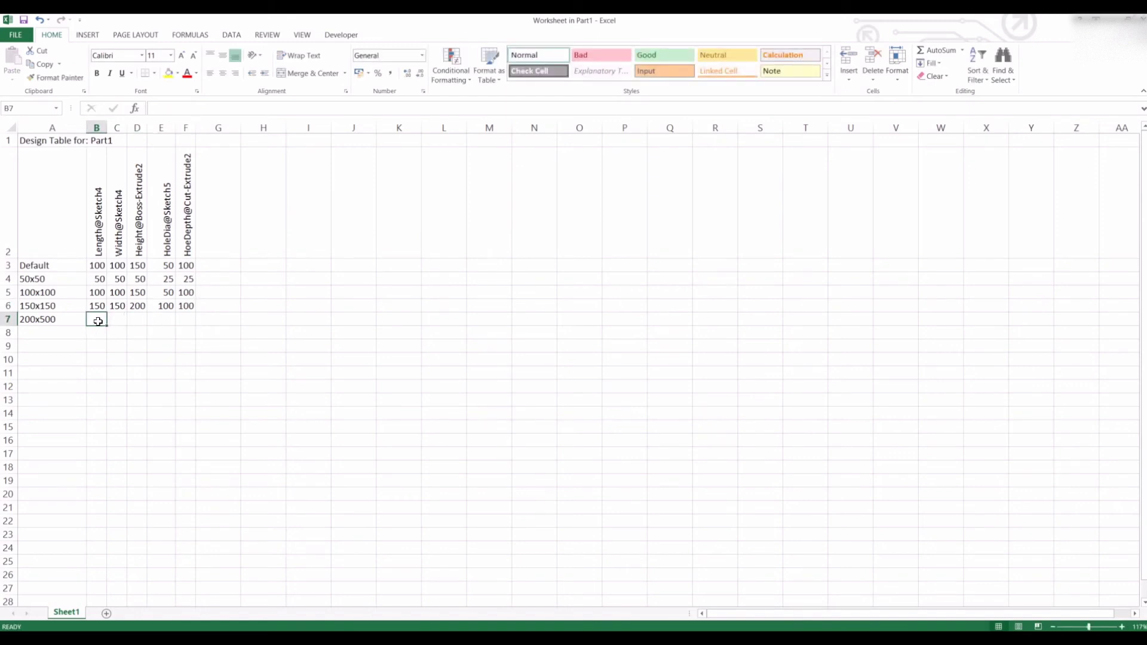
pyautogui.write('200')
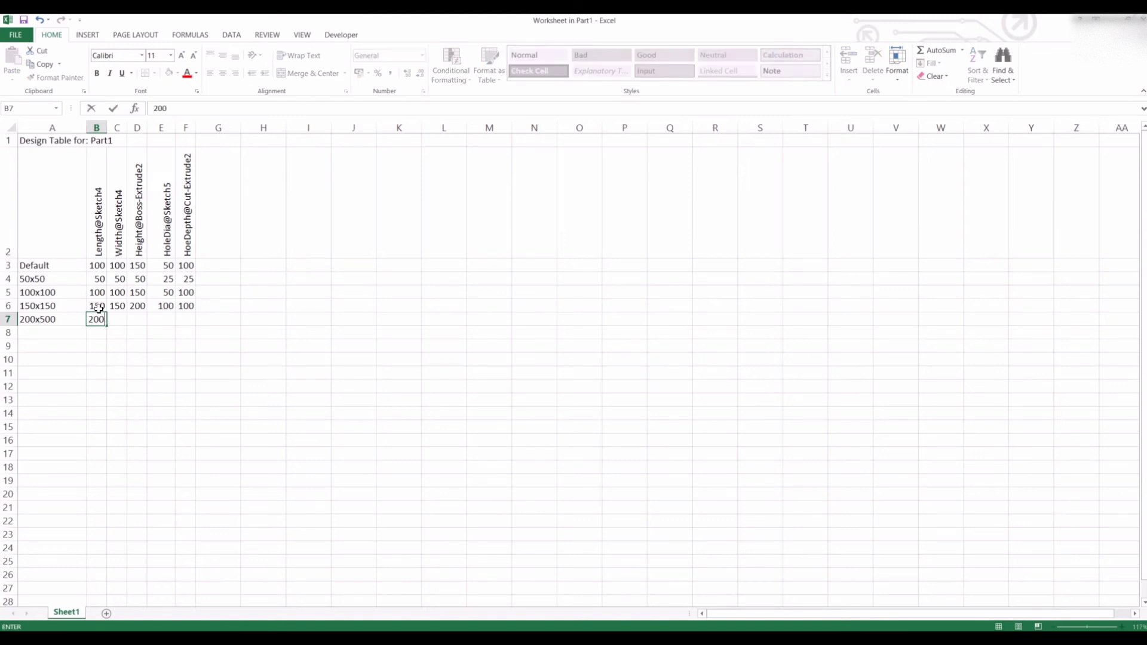
pyautogui.click(120, 320)
pyautogui.write('500')
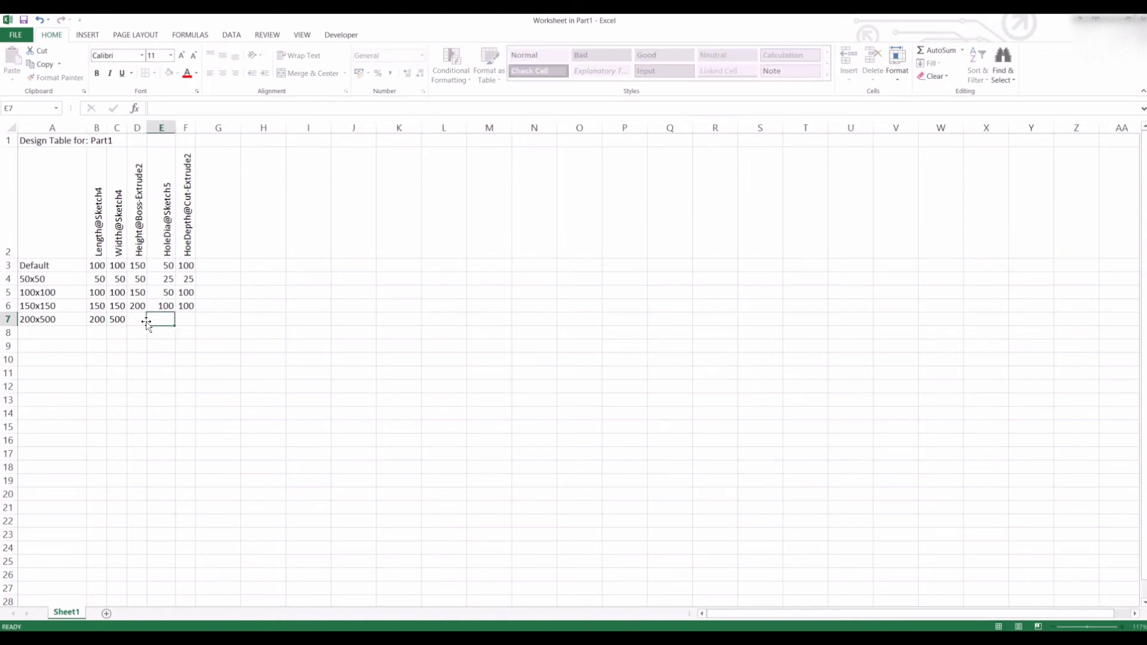
pyautogui.click(143, 321)
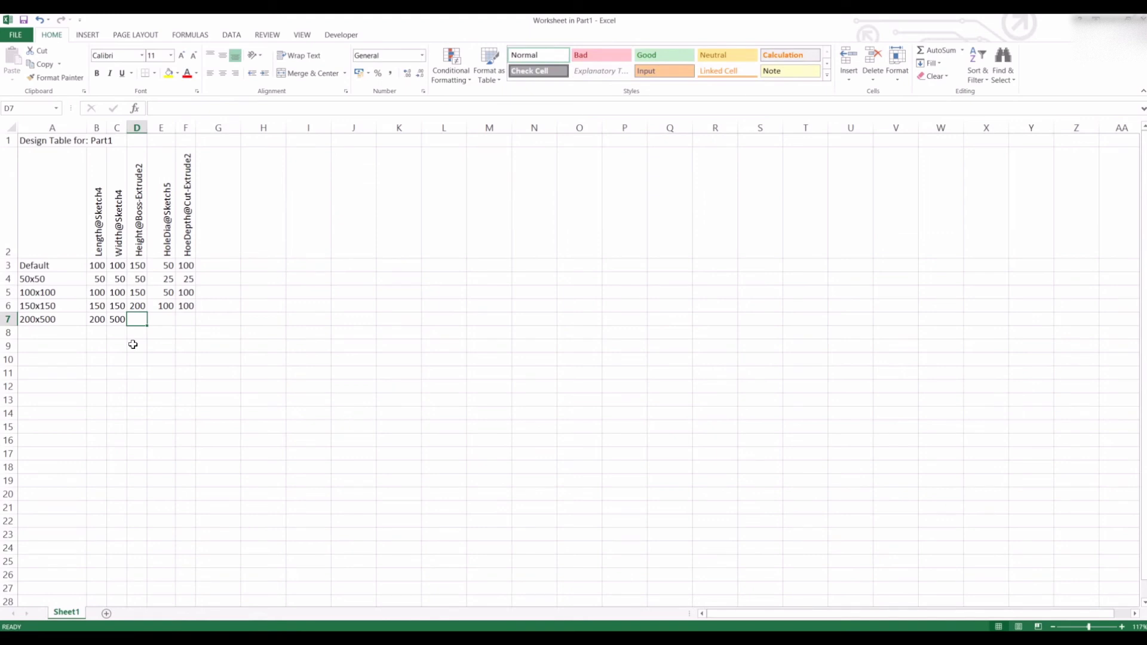
pyautogui.write('150')
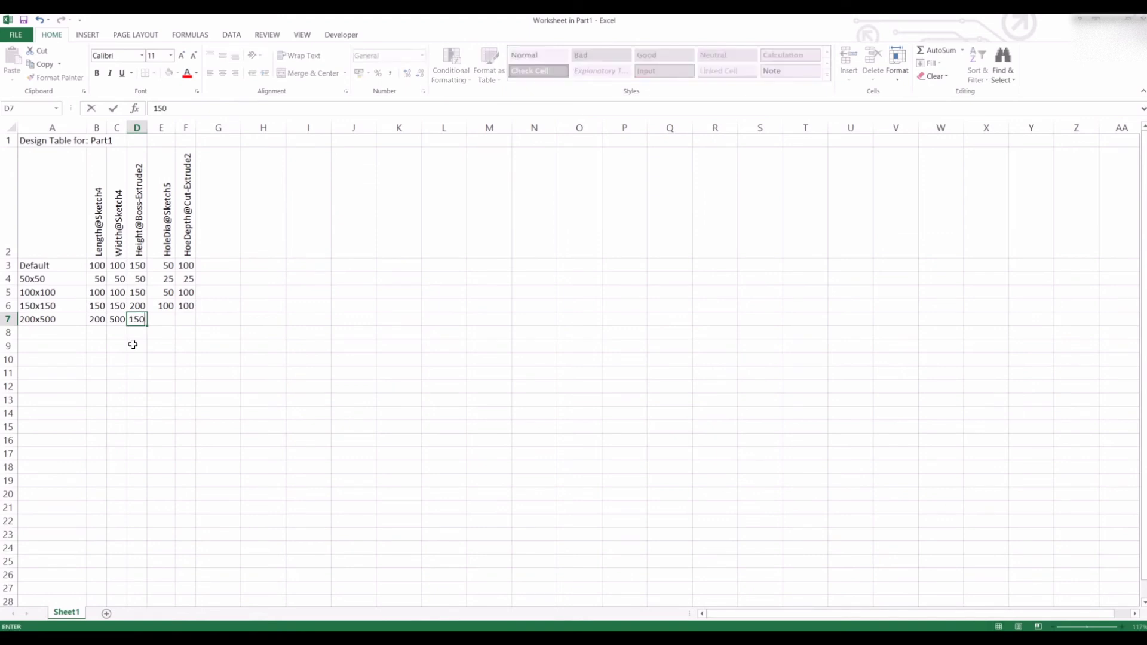
# - Set the 200x500 configuration's hole diameter to 150 and its hole depth to 25
pyautogui.click(161, 320)
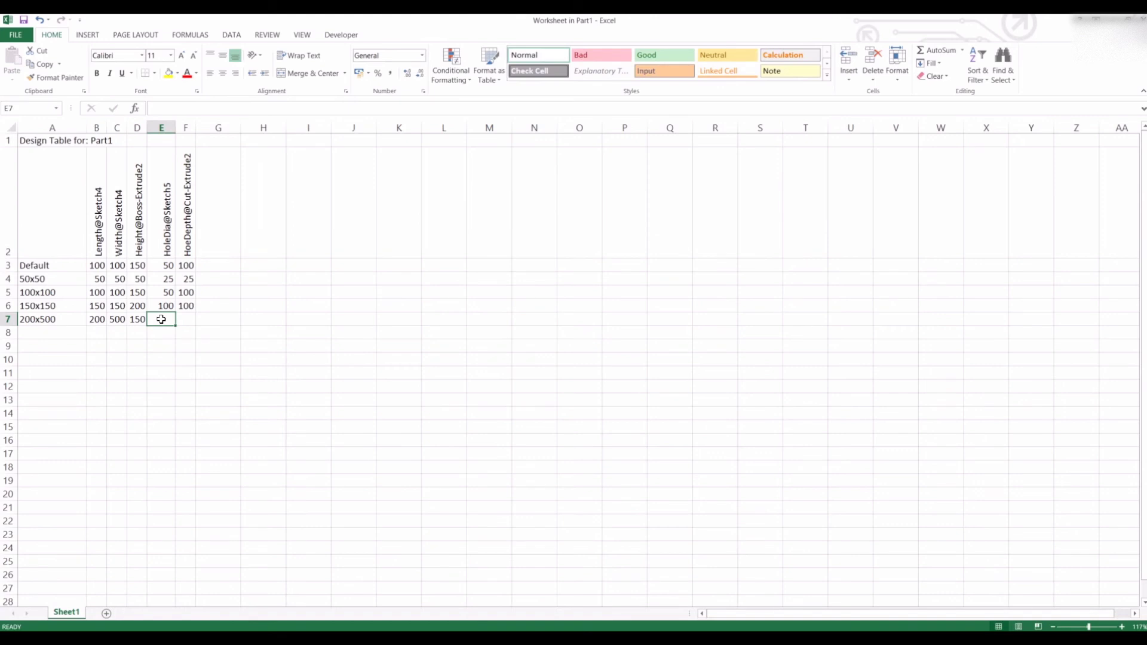
pyautogui.write('150')
pyautogui.click(186, 320)
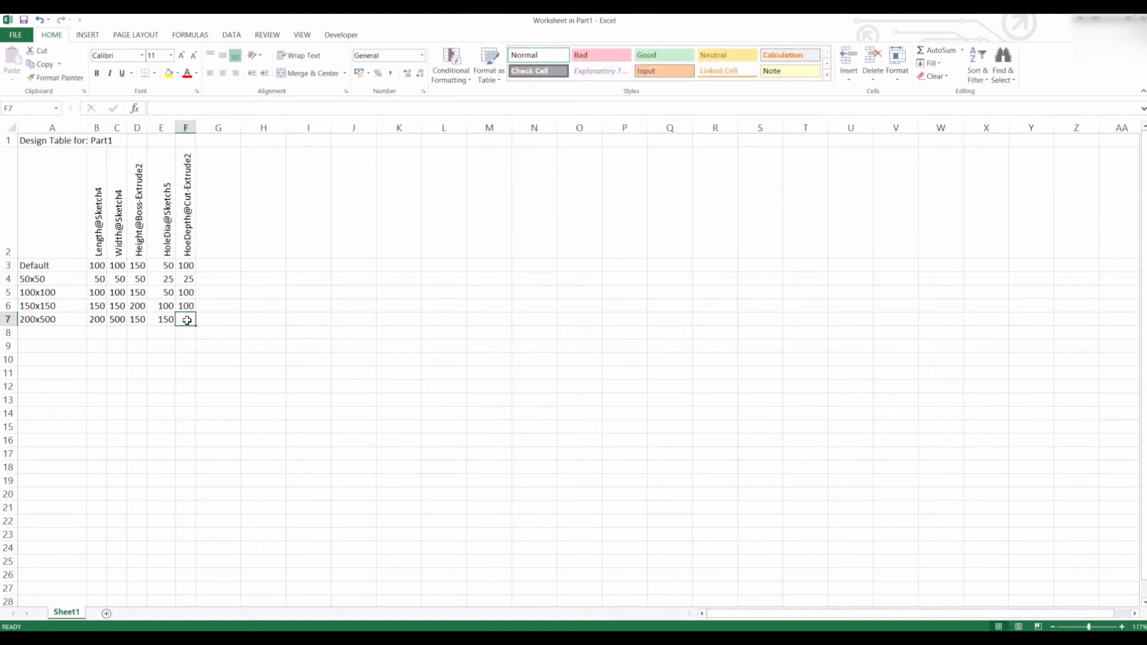
pyautogui.write('25')
pyautogui.press('Return')
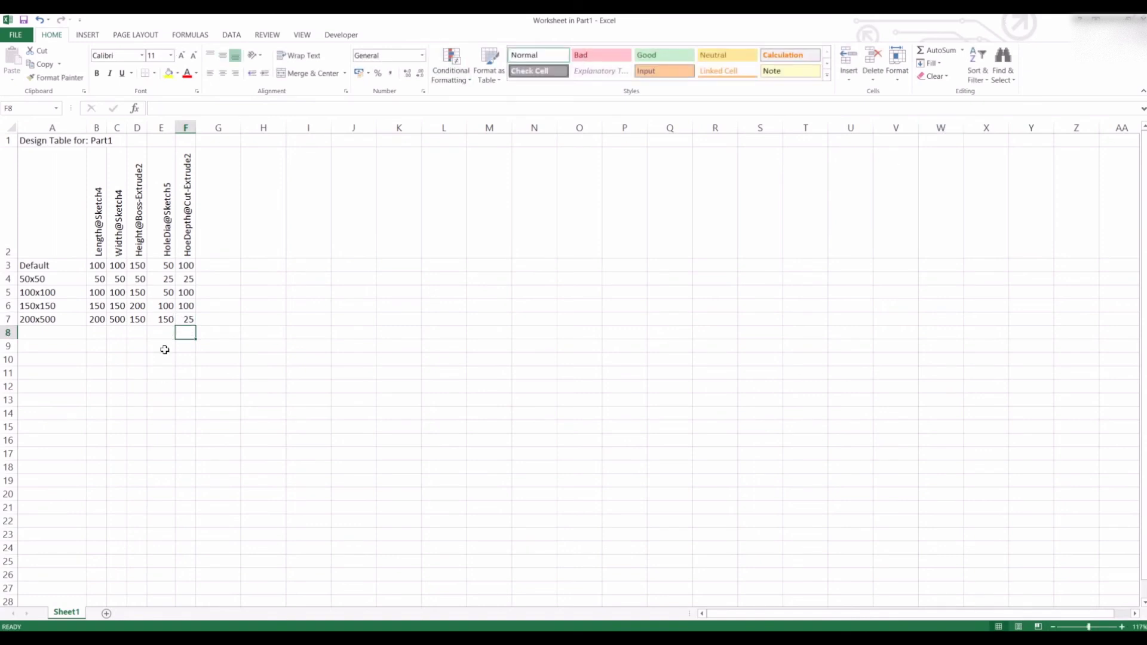
# - Close the design table worksheet to generate the configurations in the SolidWorks part and dismiss the notice
pyautogui.moveTo(62, 279); pyautogui.dragTo(184, 322)
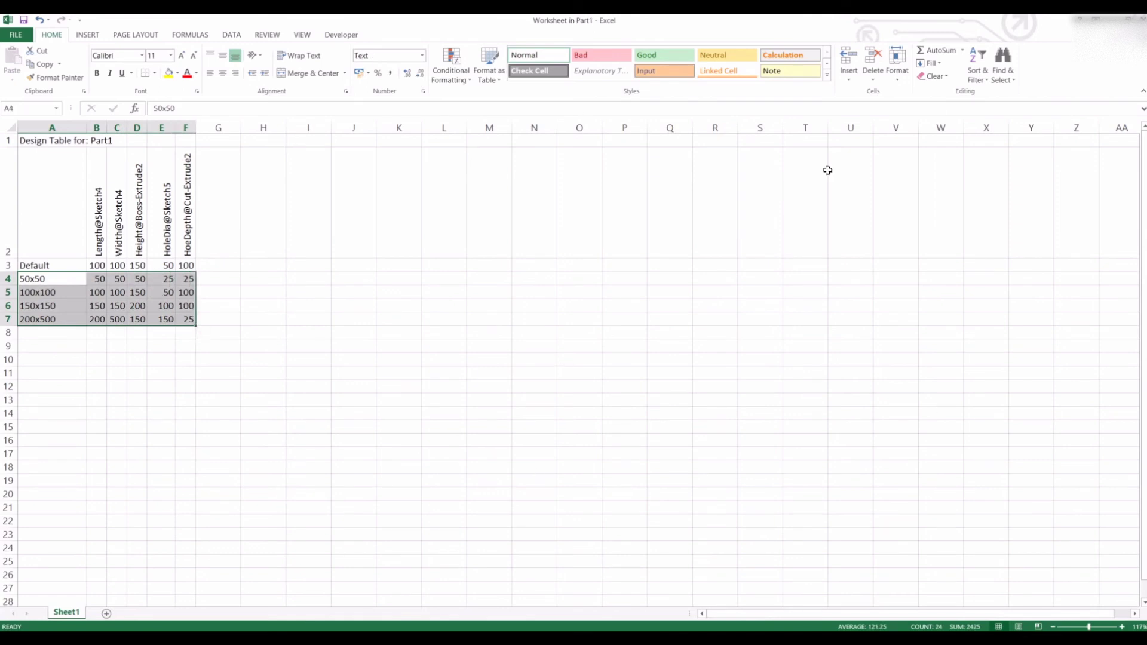
pyautogui.click(1141, 20)
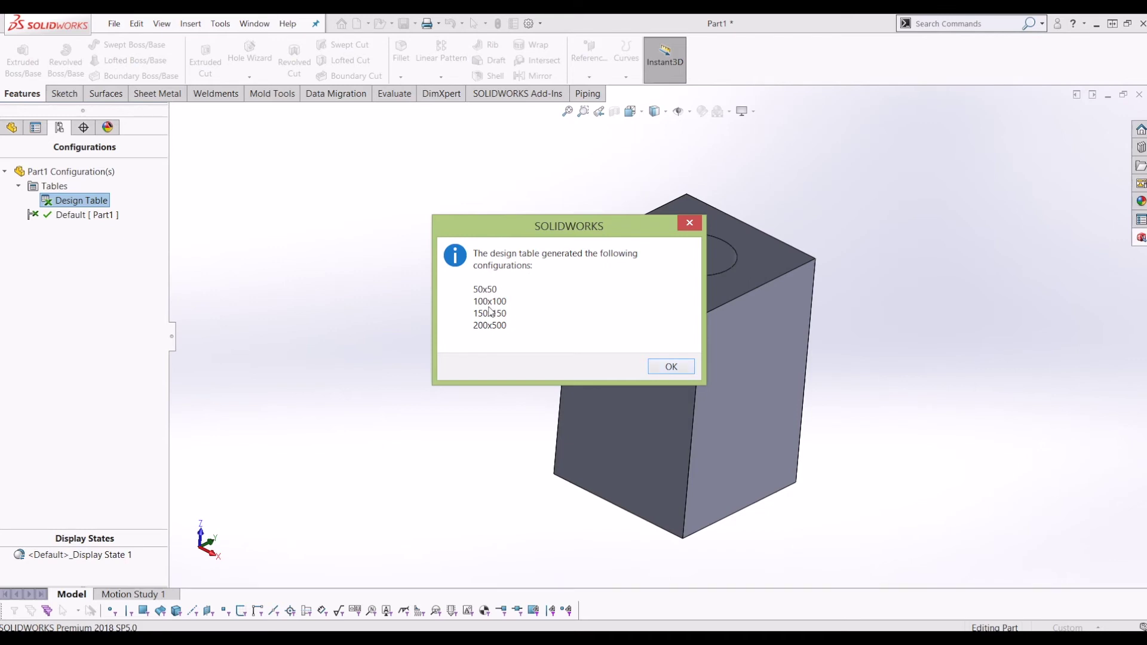
pyautogui.click(671, 365)
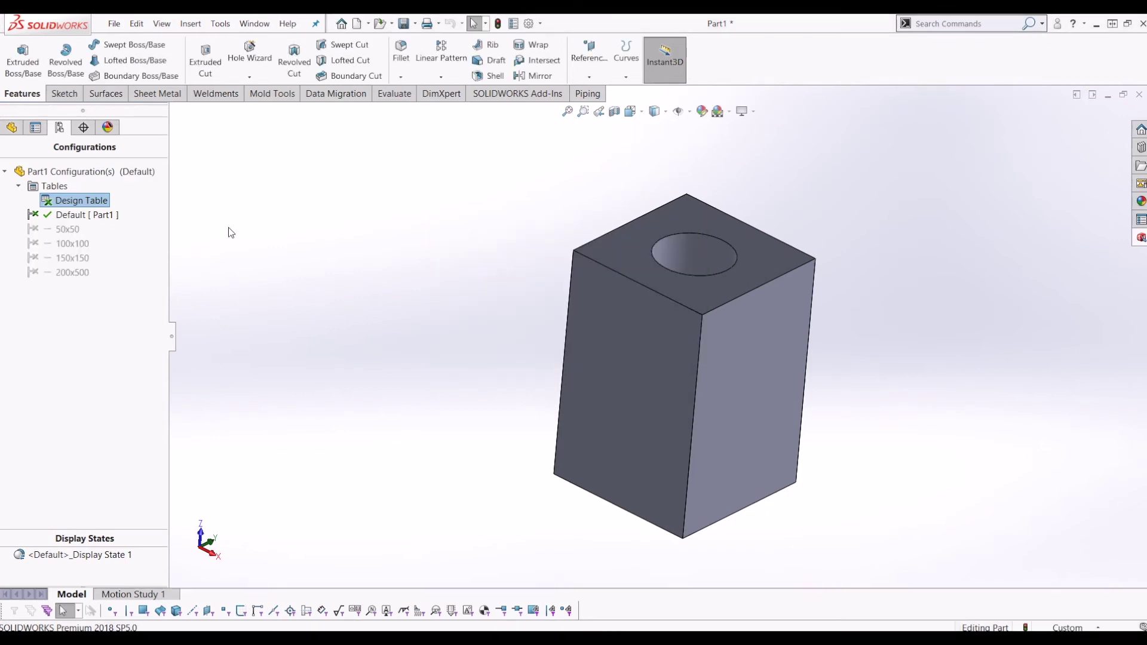
# - Activate the 50x50 configuration and inspect the resized block and its hole
pyautogui.scroll(2, 596, 289)
pyautogui.moveTo(596, 289); pyautogui.dragTo(459, 469, button='middle')
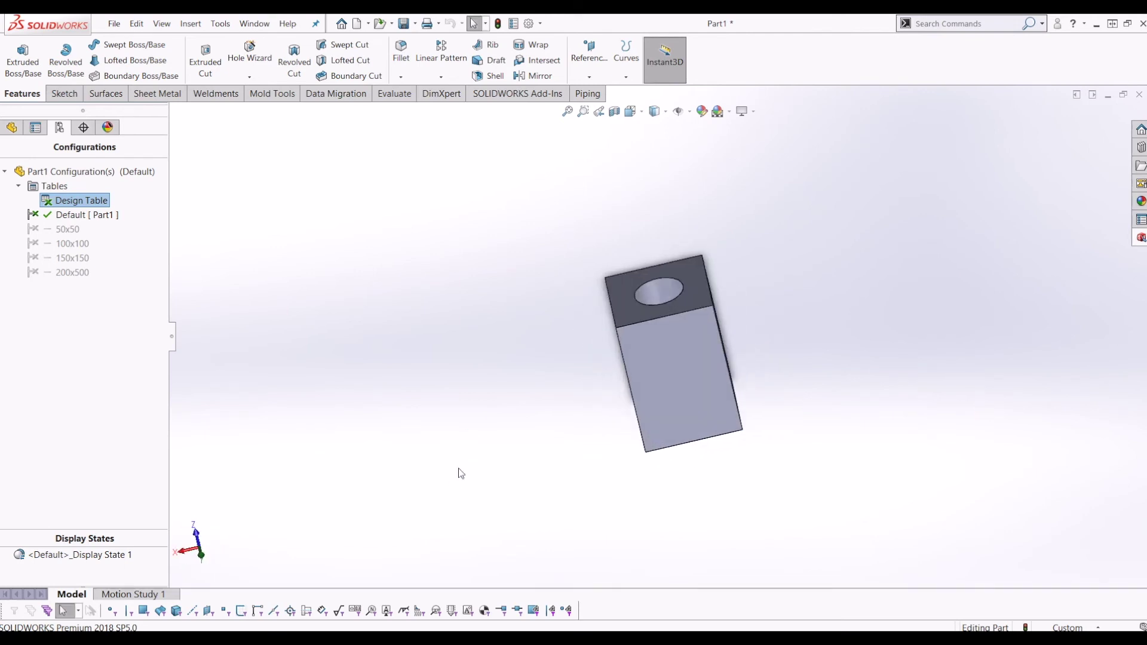
pyautogui.doubleClick(62, 230)
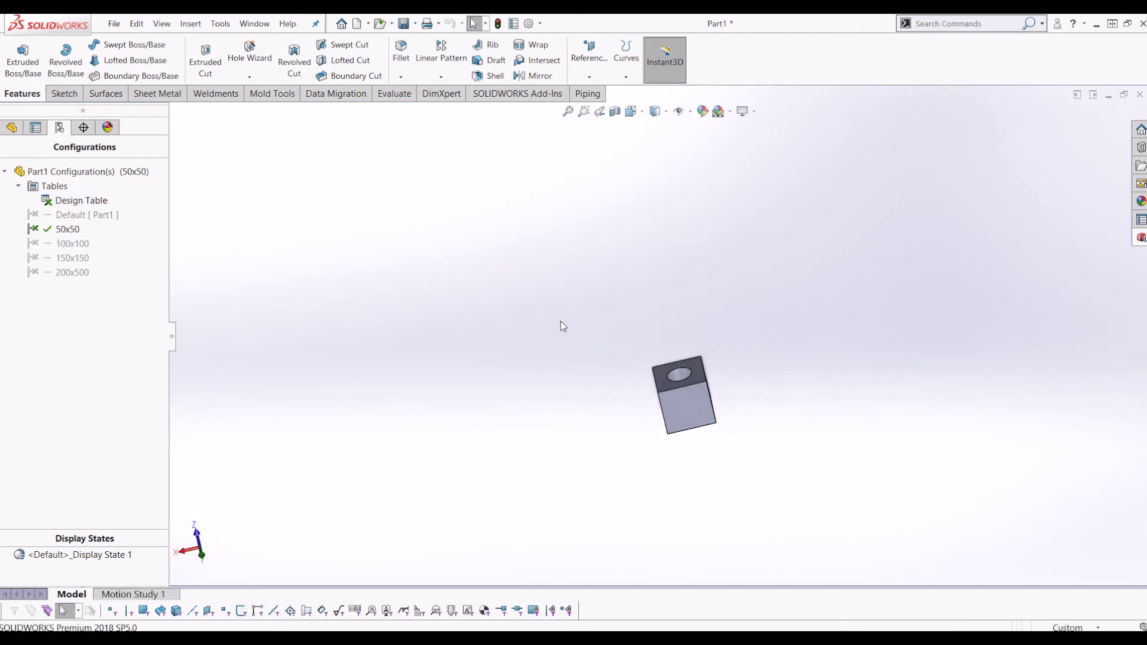
pyautogui.moveTo(561, 320); pyautogui.dragTo(705, 367, button='middle')
pyautogui.middleClick(707, 372)
pyautogui.middleClick(708, 372)
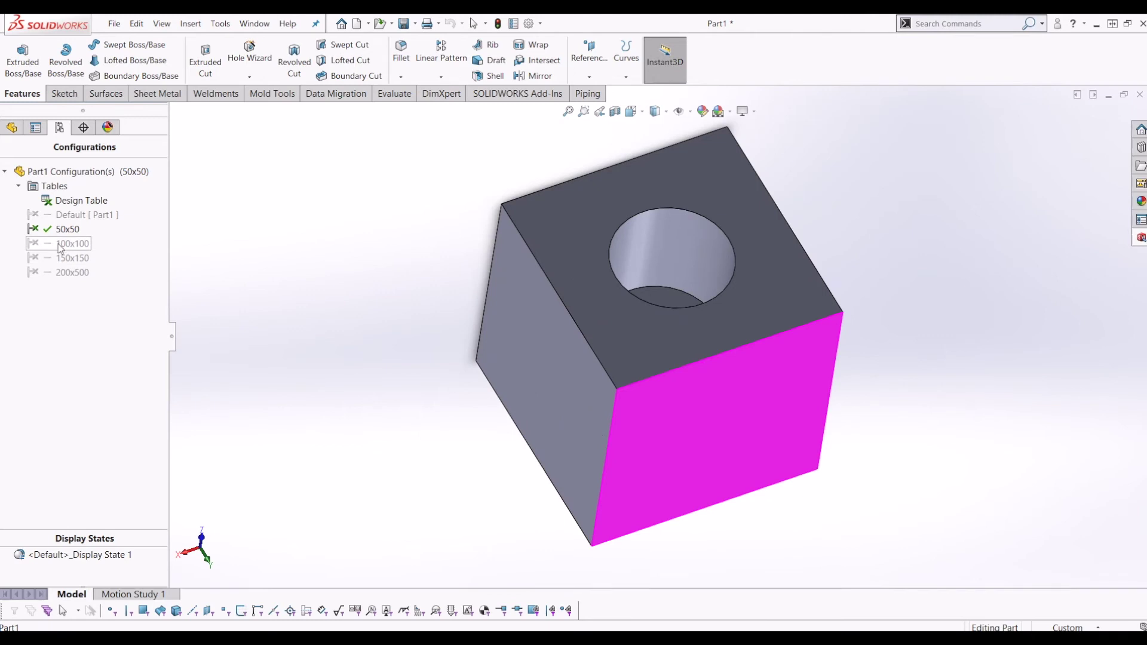
# - Activate the 100x100 configuration and then the 150x150 one, inspecting the block in each
pyautogui.doubleClick(60, 243)
pyautogui.middleClick(654, 301)
pyautogui.middleClick(654, 301)
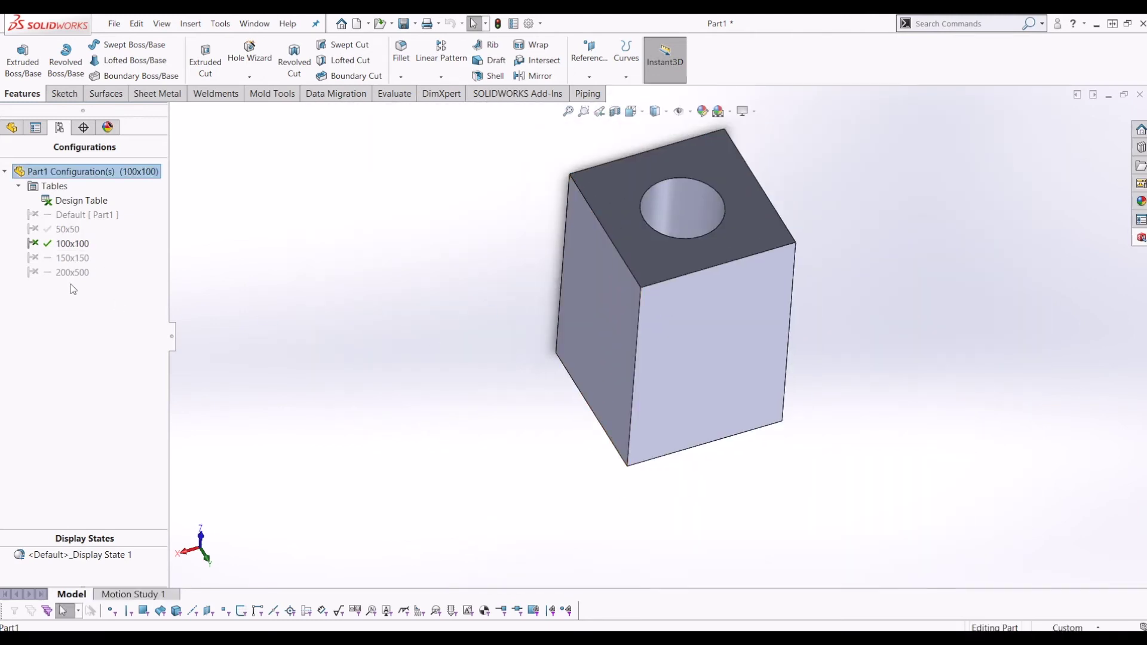
pyautogui.doubleClick(69, 260)
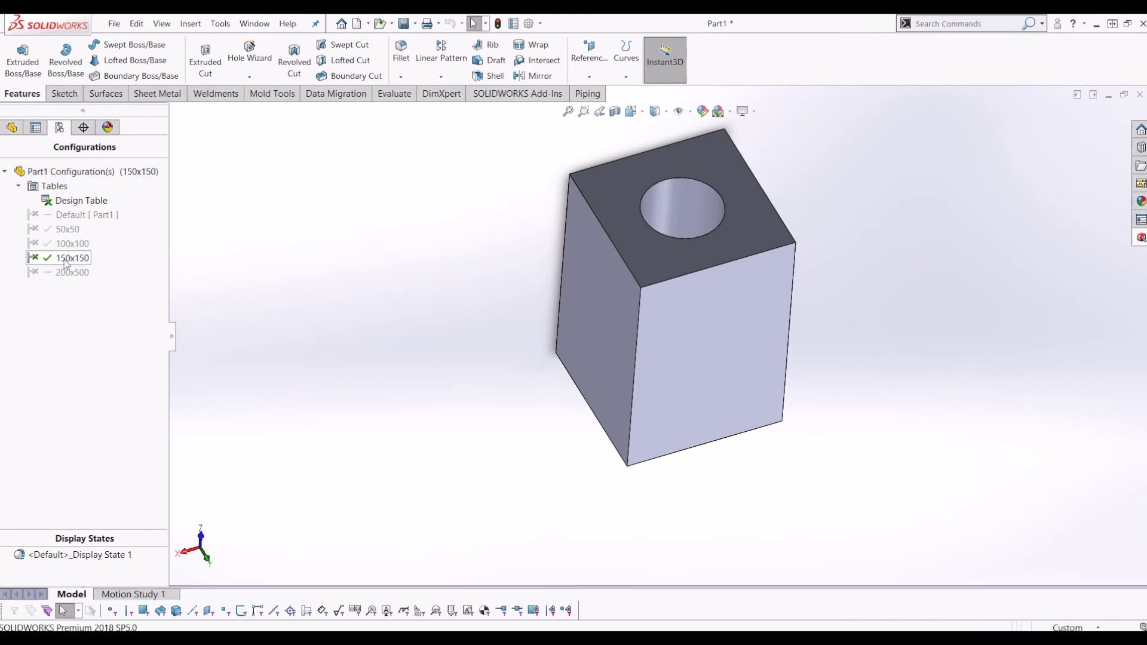
pyautogui.moveTo(643, 297); pyautogui.dragTo(299, 245, button='middle')
# - Activate the 200x500 configuration and inspect the resulting block from several angles
pyautogui.doubleClick(74, 273)
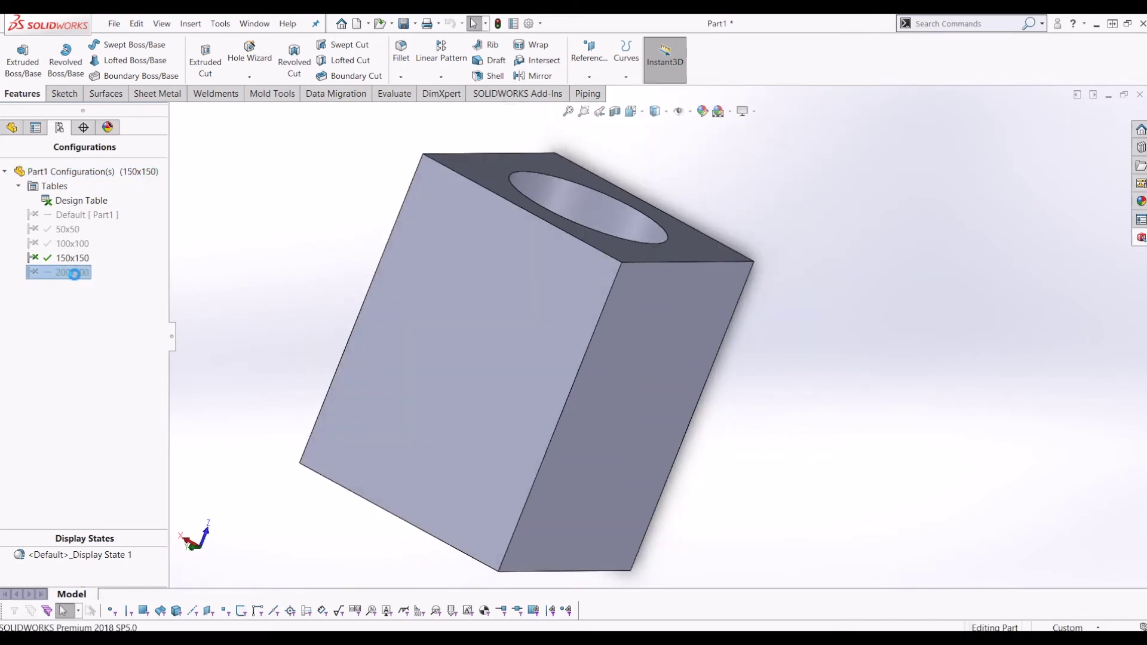
pyautogui.scroll(3, 558, 307)
pyautogui.moveTo(558, 307); pyautogui.dragTo(600, 368, button='middle')
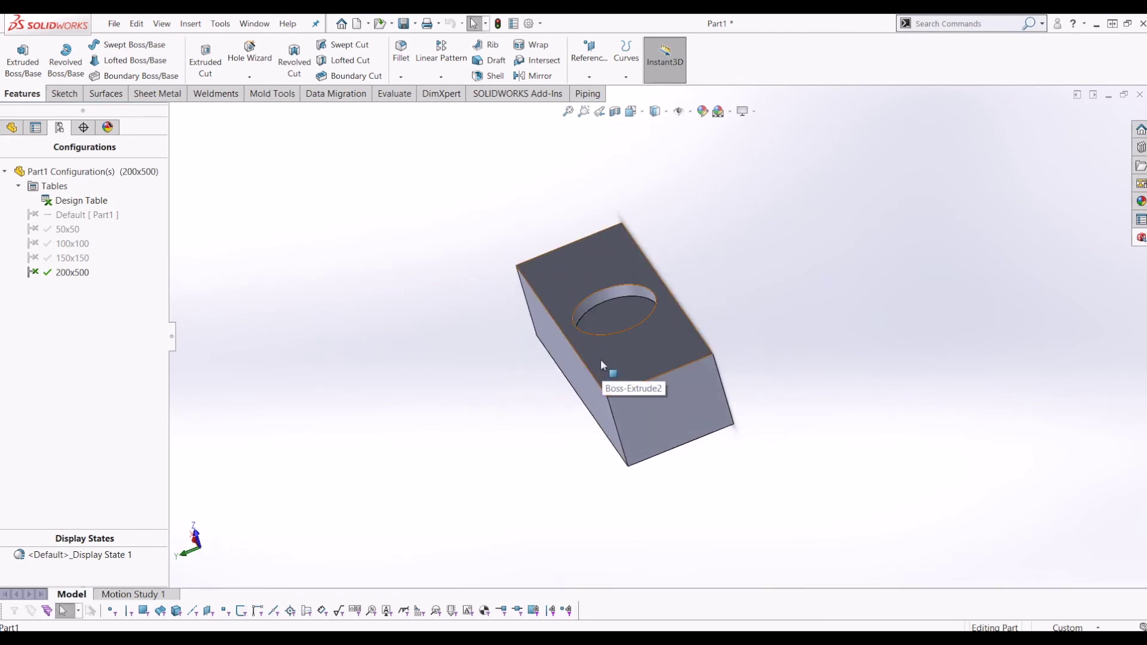
pyautogui.hotkey('ctrl', '7')
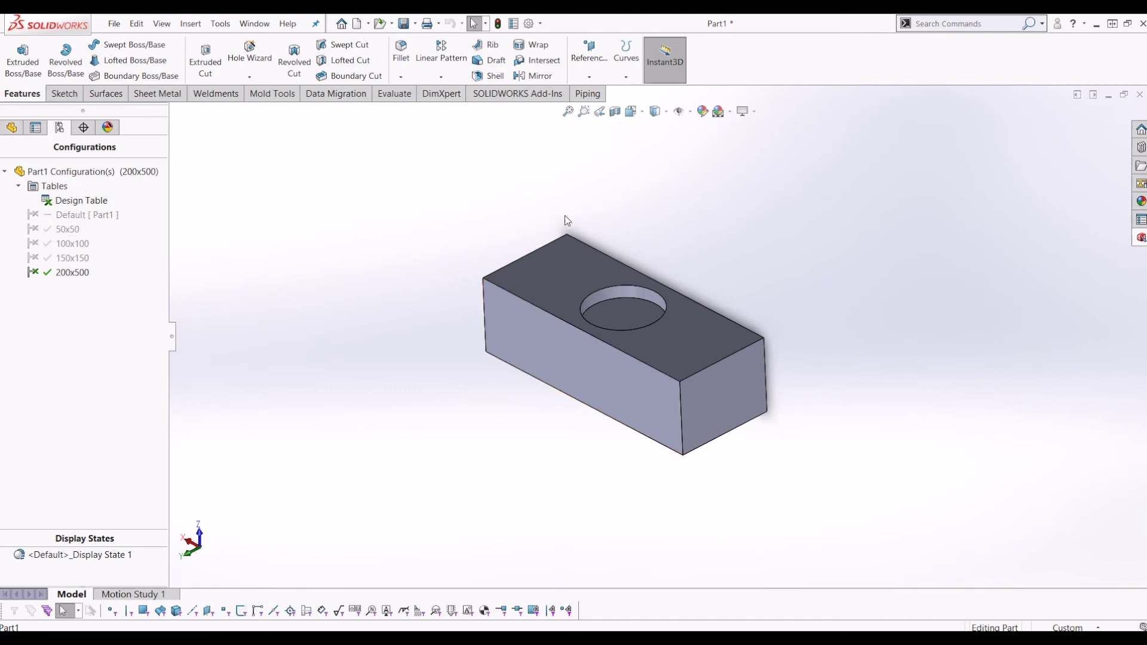
pyautogui.moveTo(731, 284); pyautogui.dragTo(636, 360, button='middle')
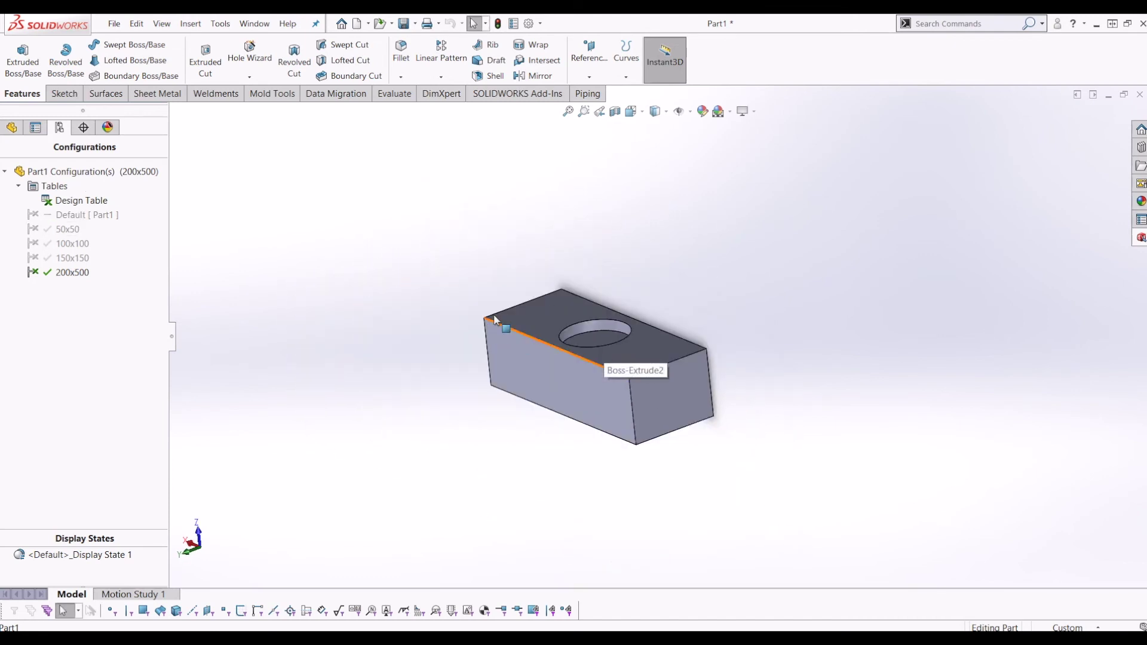
pyautogui.scroll(1, 693, 356)
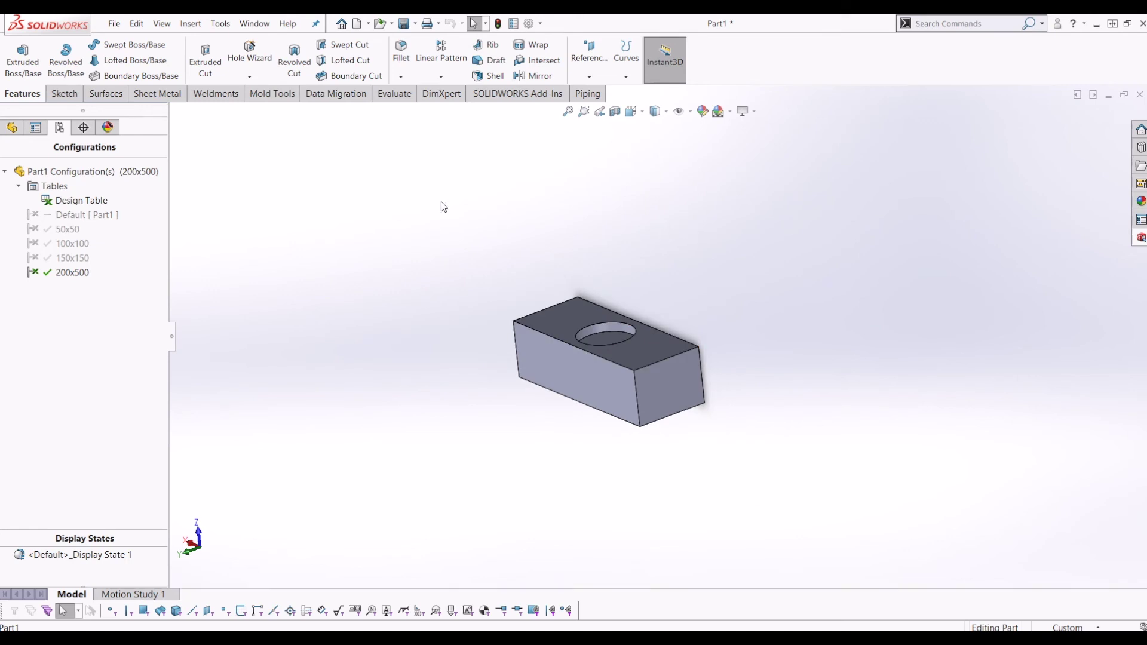
pyautogui.scroll(-2, 558, 315)
# - Switch to the open Weld Neck RF flanges part, activate the 3" 80mm Weld Neck Flange configuration and view it at an angle
pyautogui.hotkey('ctrl', 'Tab')
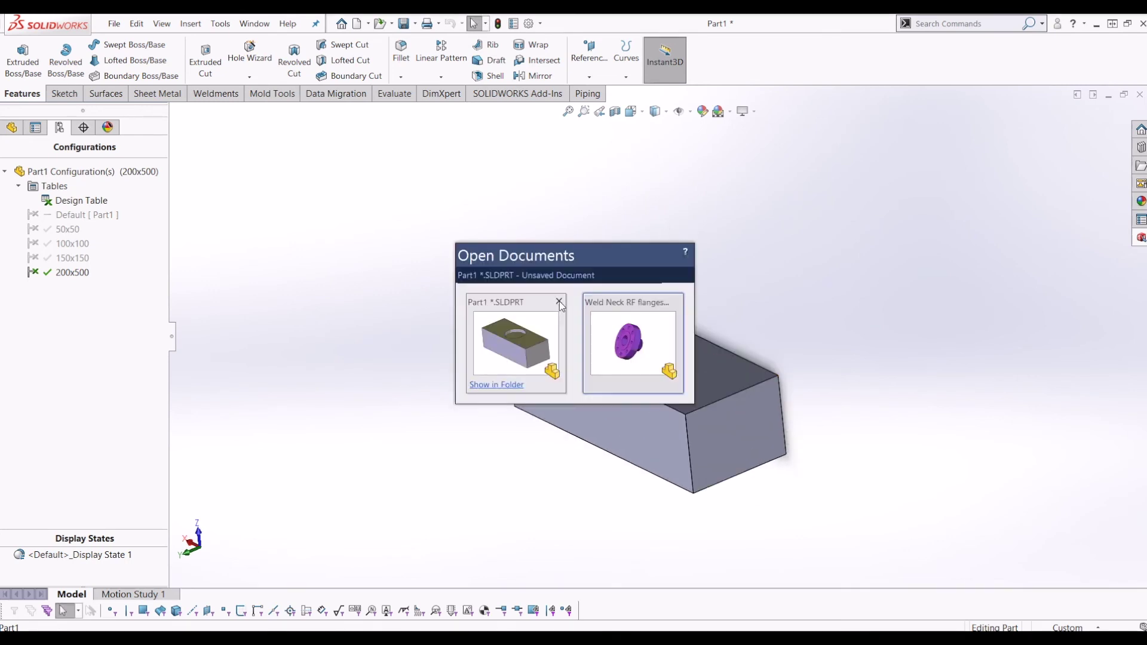
pyautogui.press('Escape')
pyautogui.moveTo(729, 317); pyautogui.dragTo(687, 328, button='middle')
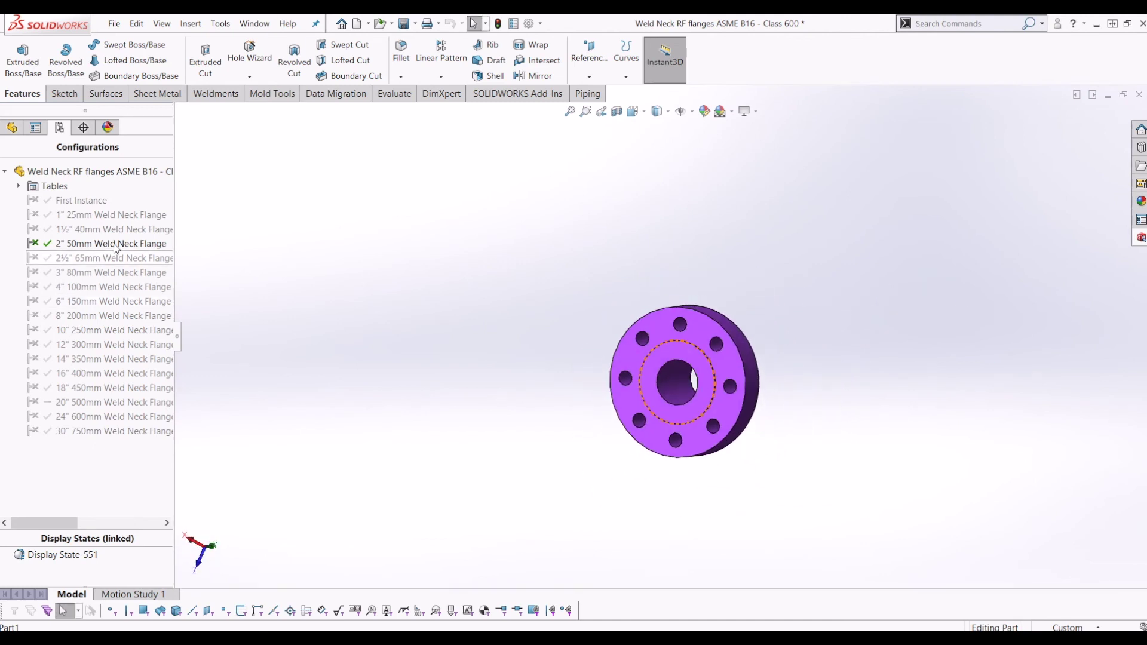
pyautogui.doubleClick(111, 273)
pyautogui.moveTo(577, 399); pyautogui.dragTo(505, 426, button='middle')
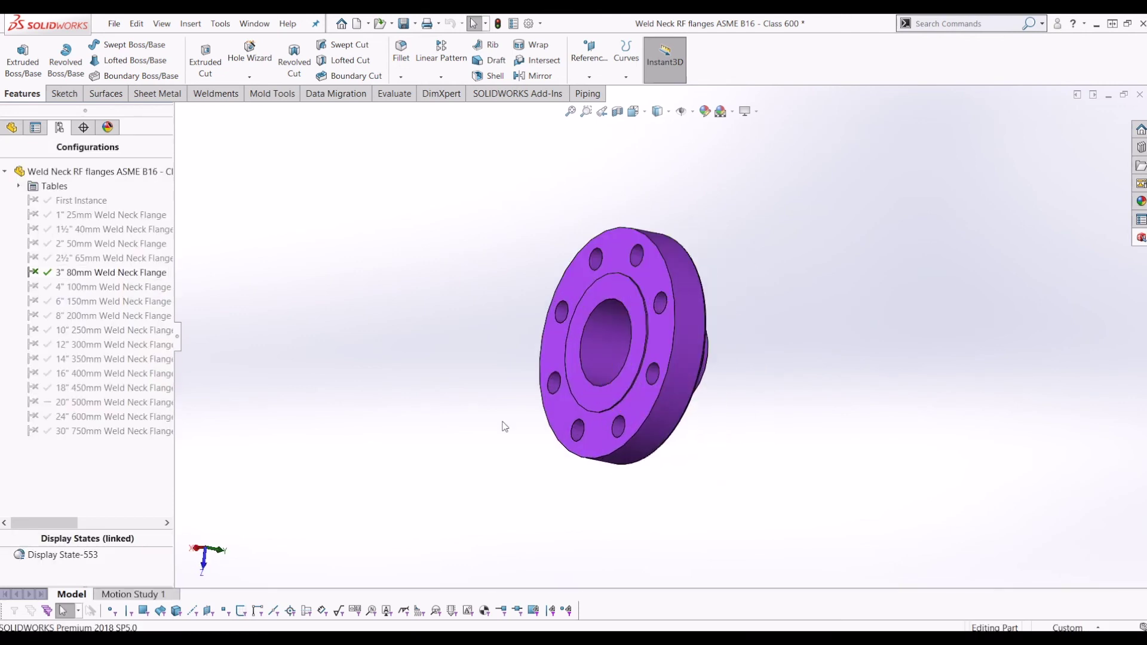
# - Activate the 18" 450mm Weld Neck Flange configuration and inspect the whole flange from the side
pyautogui.doubleClick(89, 387)
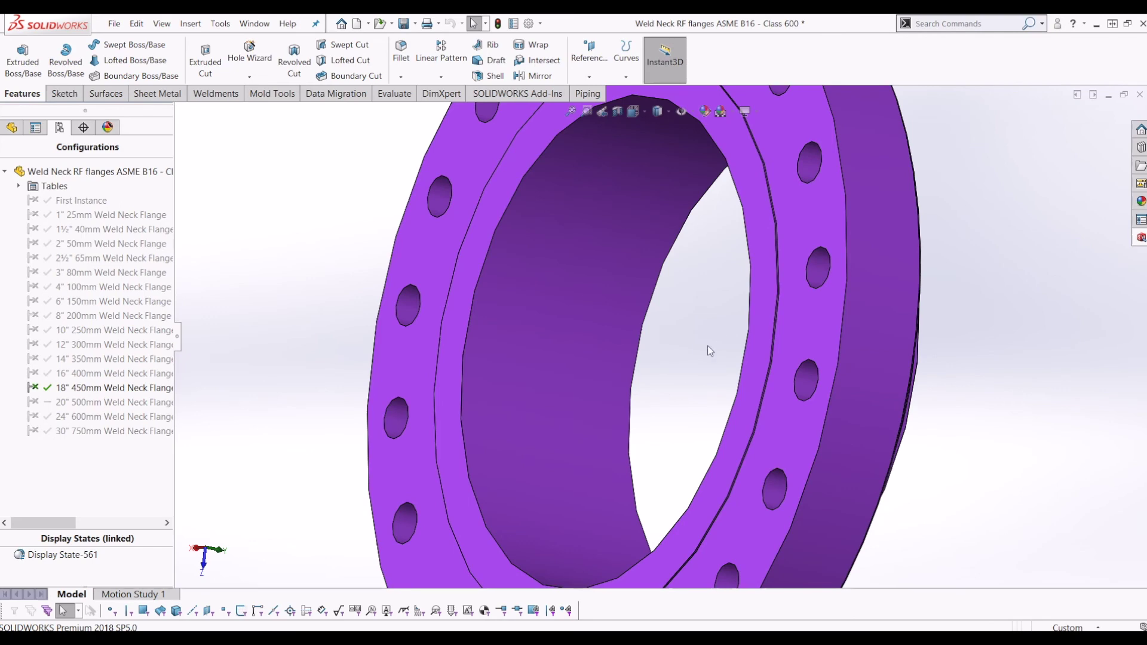
pyautogui.scroll(-3, 708, 345)
pyautogui.scroll(5, 696, 357)
pyautogui.moveTo(758, 240); pyautogui.dragTo(768, 267, button='middle')
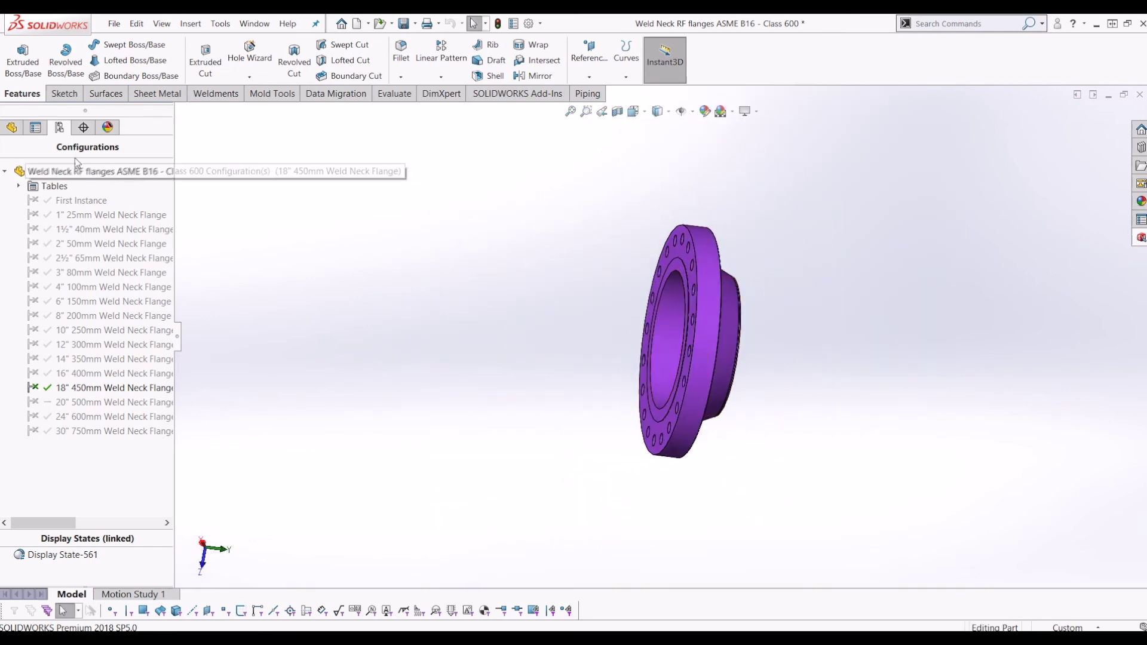
# - Open Sketch1 of the Base-Revolve feature for editing and view the flange's profile dimensions
pyautogui.click(12, 128)
pyautogui.moveTo(607, 352); pyautogui.dragTo(646, 353, button='middle')
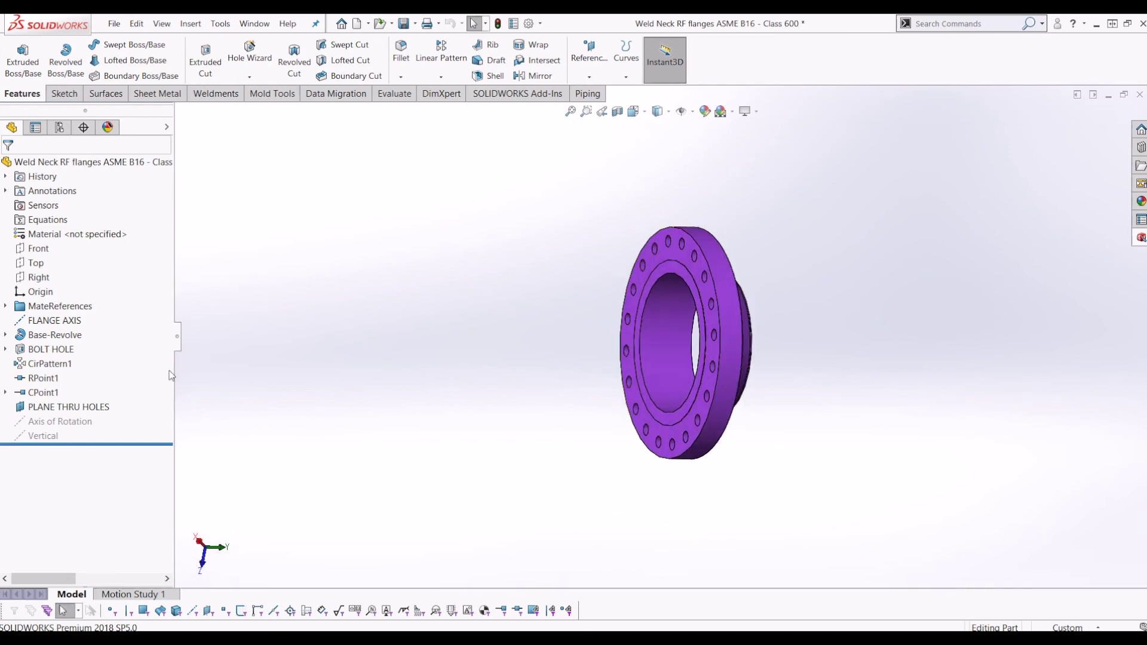
pyautogui.click(43, 335)
pyautogui.click(5, 334)
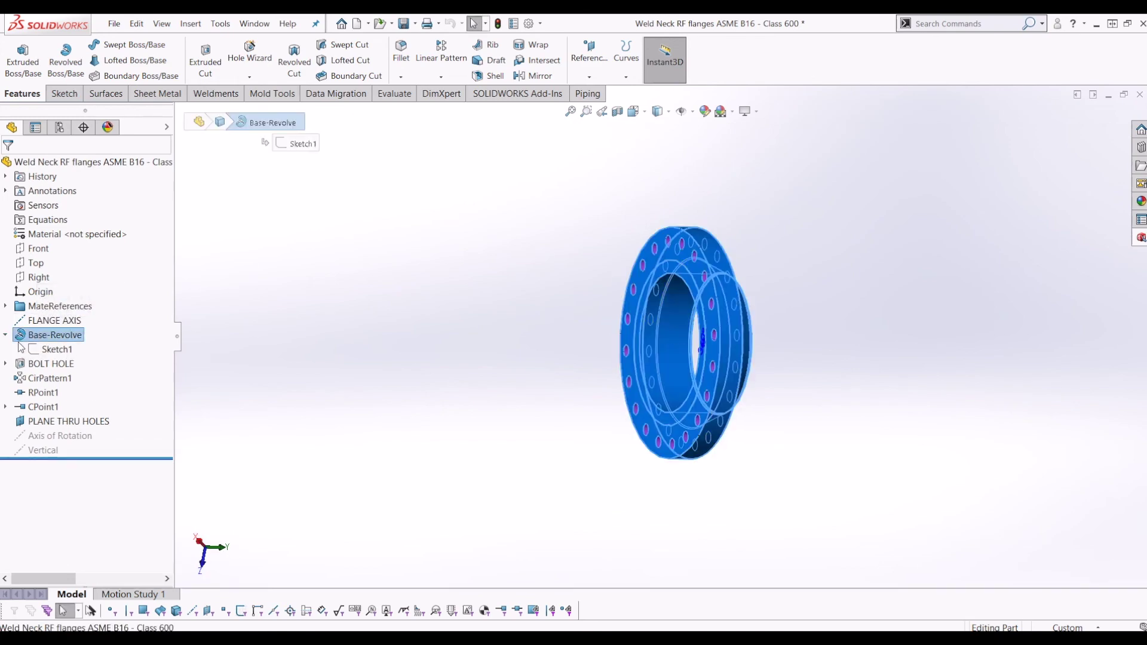
pyautogui.rightClick(56, 349)
pyautogui.click(54, 317)
pyautogui.moveTo(705, 341)
pyautogui.mouseDown(button='middle')
pyautogui.moveTo(813, 316)
pyautogui.moveTo(789, 335)
pyautogui.moveTo(770, 316)
pyautogui.moveTo(755, 329)
pyautogui.moveTo(730, 277)
pyautogui.mouseUp(button='middle')
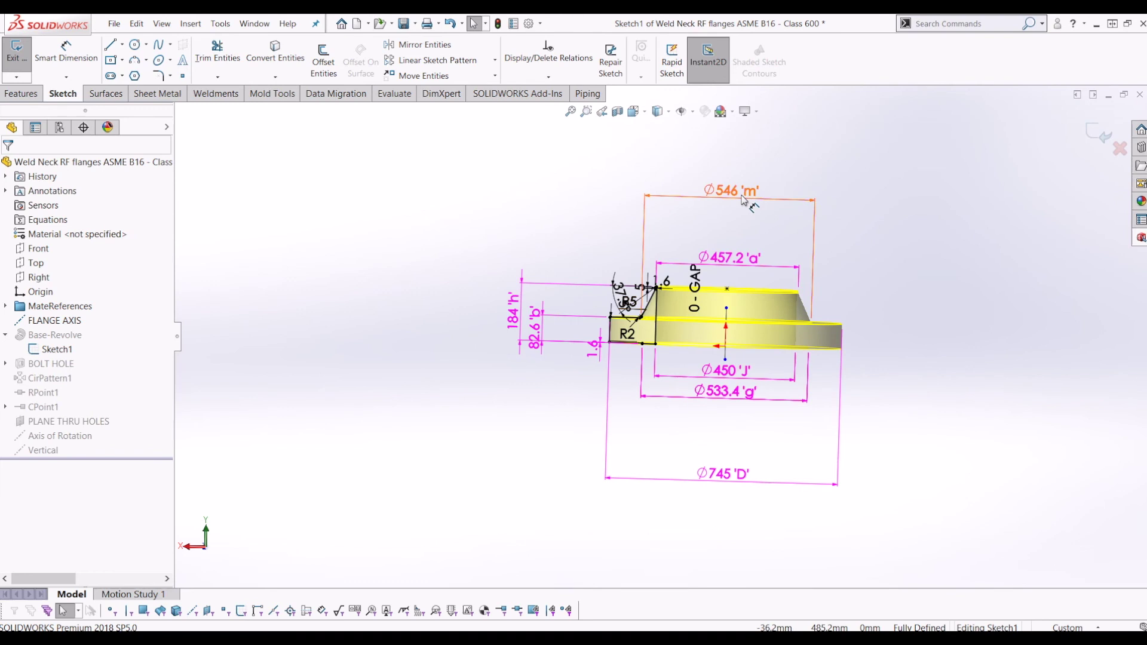
# - Try to edit the pipe OD dimension 'a' in the flange profile sketch, dismiss the notice and exit the sketch
pyautogui.doubleClick(739, 268)
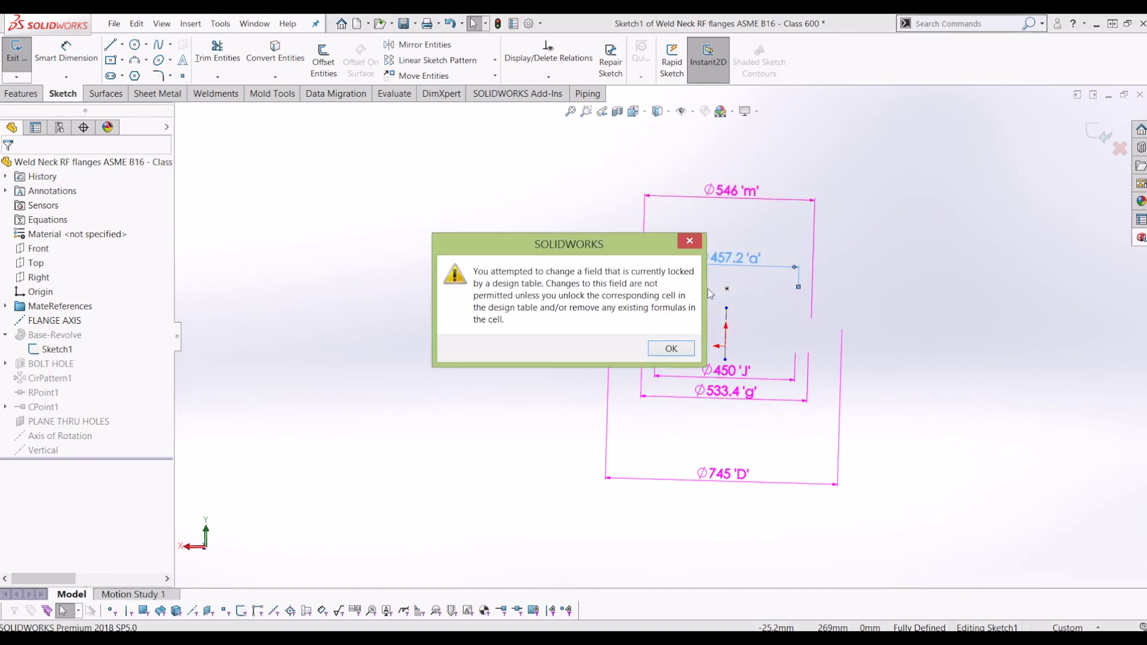
pyautogui.moveTo(573, 241); pyautogui.dragTo(417, 230)
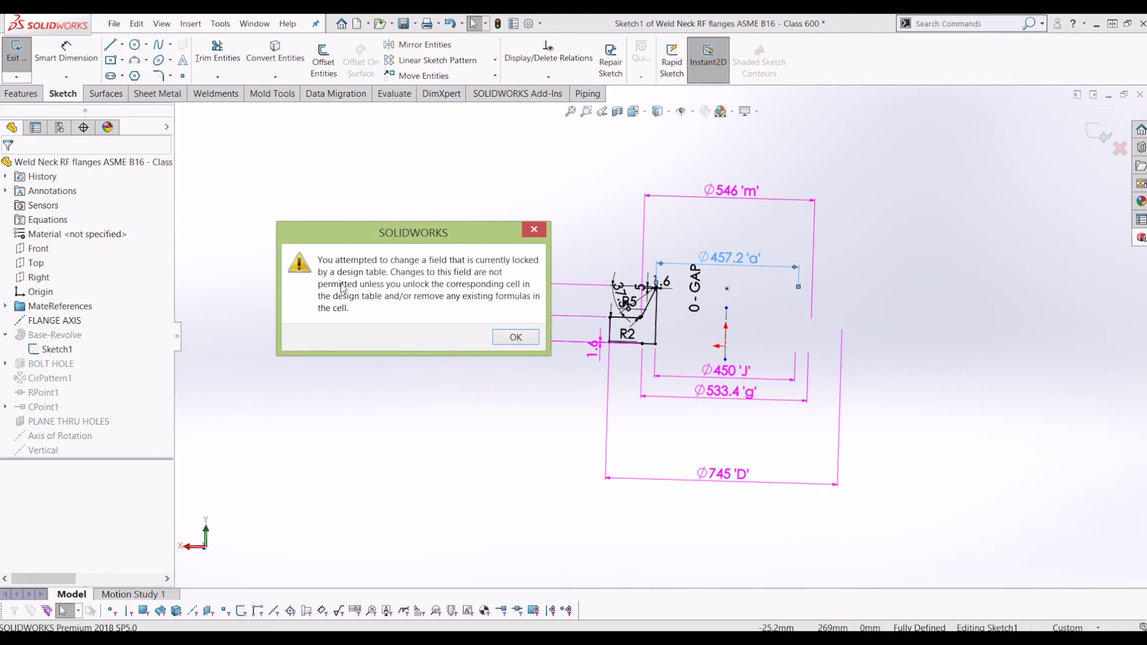
pyautogui.click(516, 338)
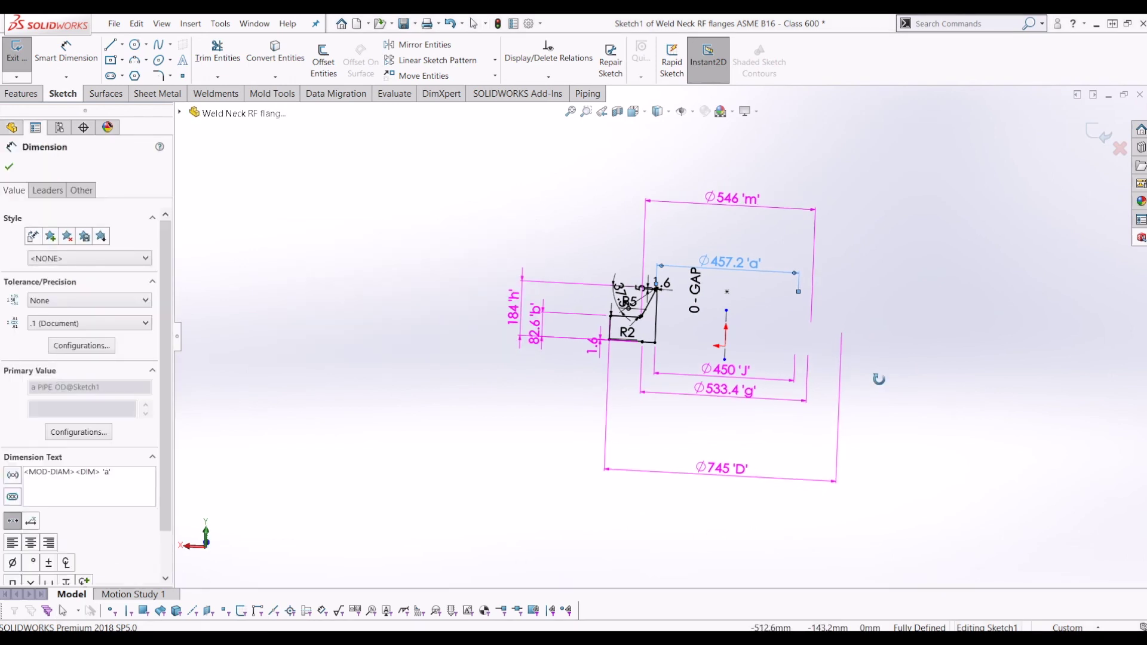
pyautogui.scroll(-3, 688, 335)
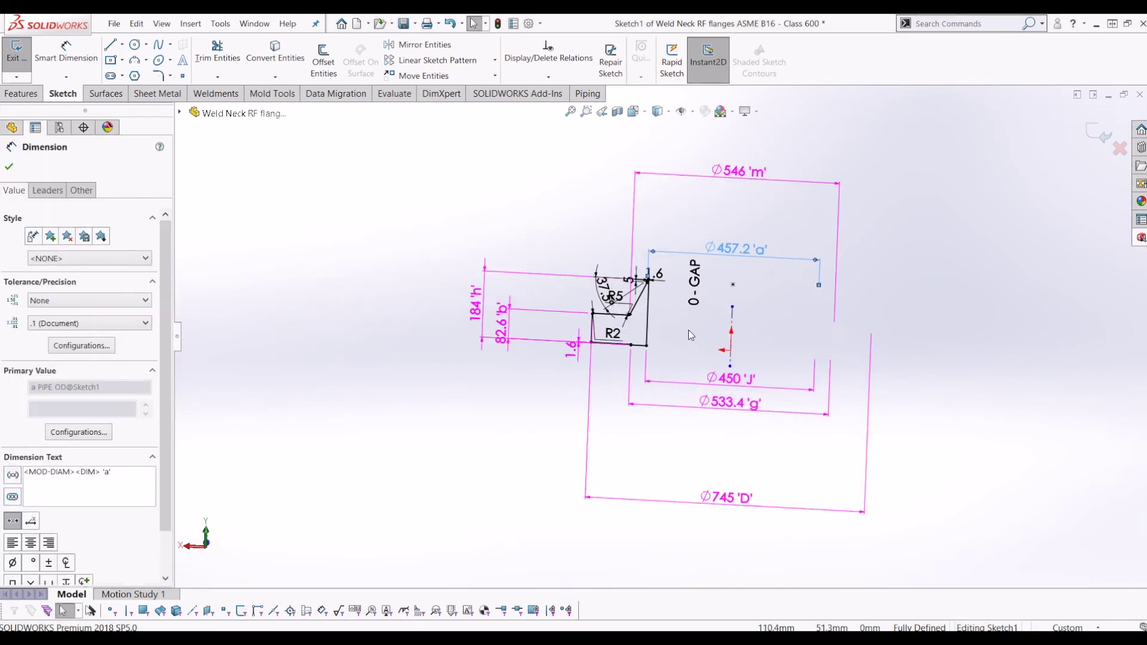
pyautogui.scroll(3, 677, 339)
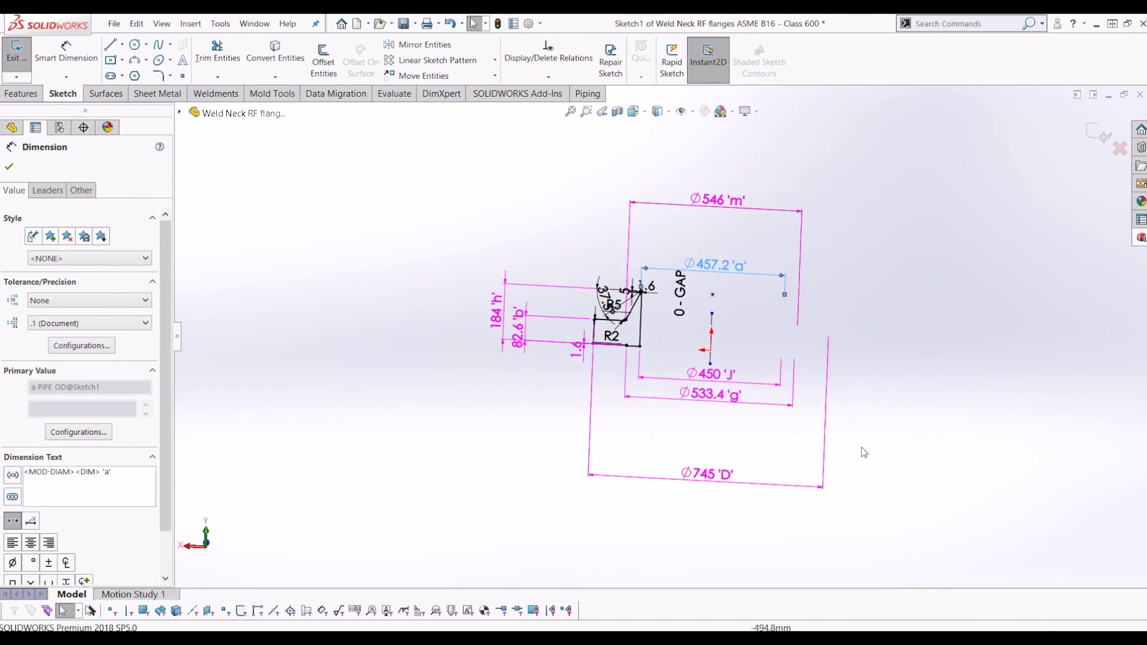
pyautogui.click(1098, 133)
pyautogui.moveTo(700, 300); pyautogui.dragTo(454, 269, button='middle')
# - Open the flange part's design table for editing in a new window
pyautogui.click(59, 128)
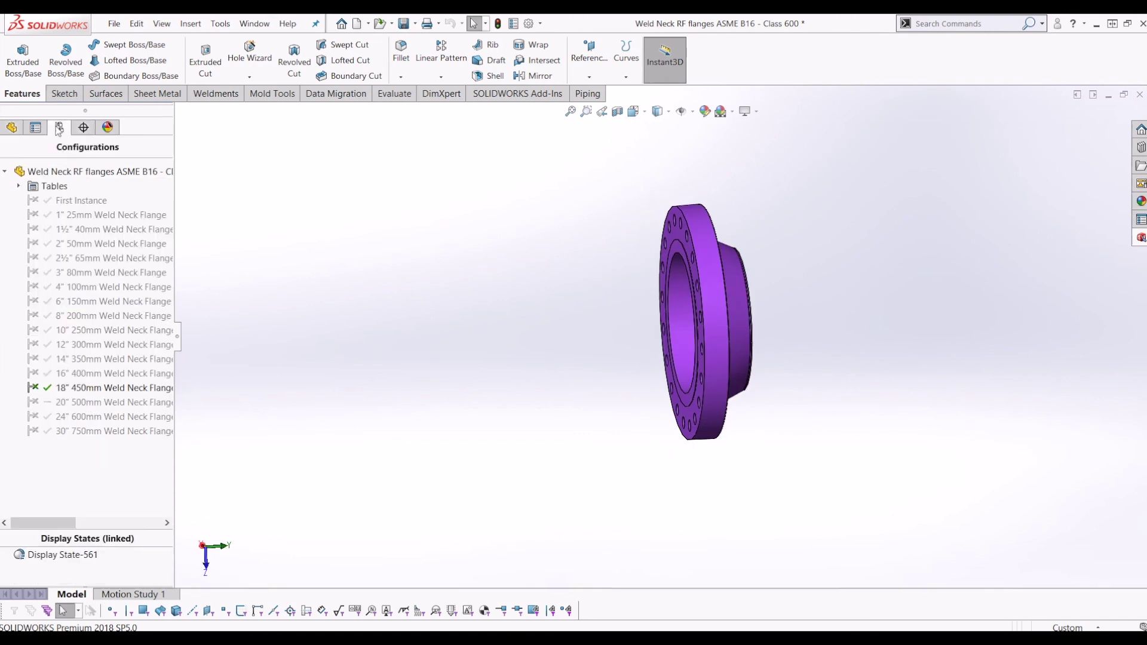
pyautogui.doubleClick(36, 190)
pyautogui.rightClick(92, 201)
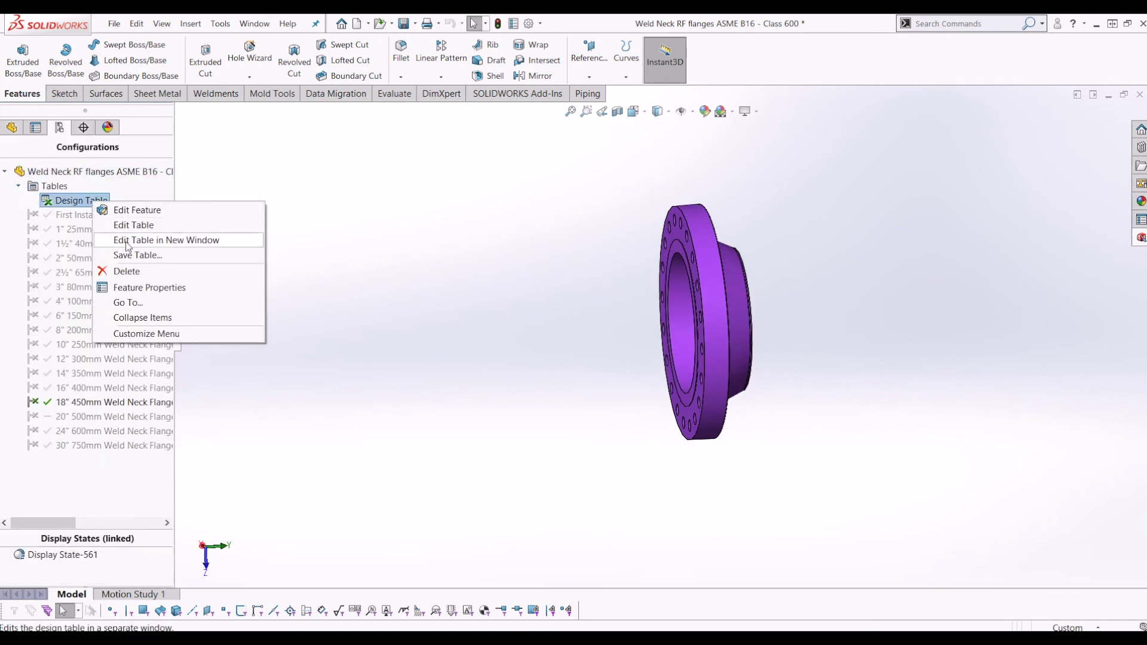
pyautogui.click(128, 242)
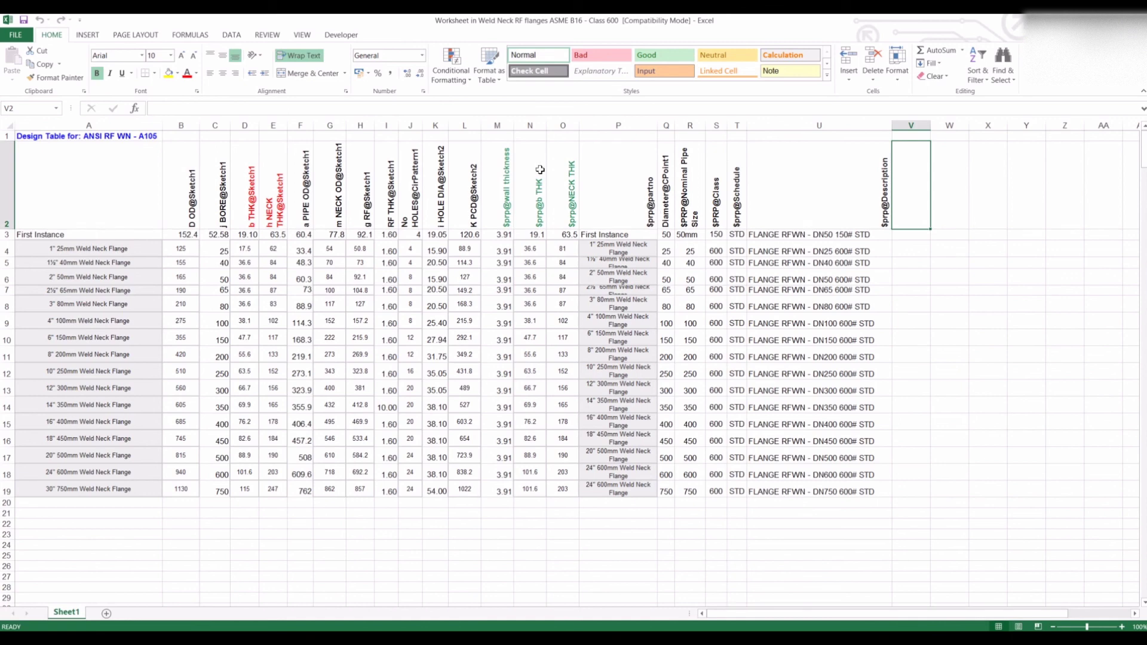
# - Examine the dimension values for each flange size and the pipe size, class, schedule and description property columns in the worksheet
pyautogui.click(237, 235)
pyautogui.moveTo(181, 252); pyautogui.dragTo(430, 247)
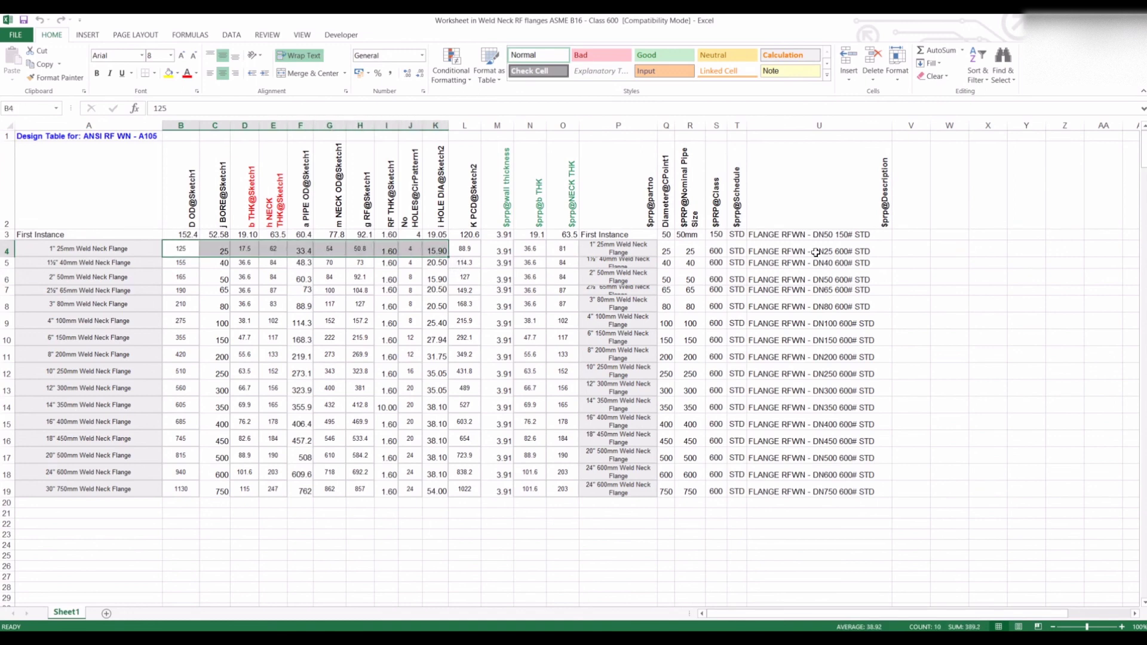
pyautogui.moveTo(816, 253); pyautogui.dragTo(104, 475)
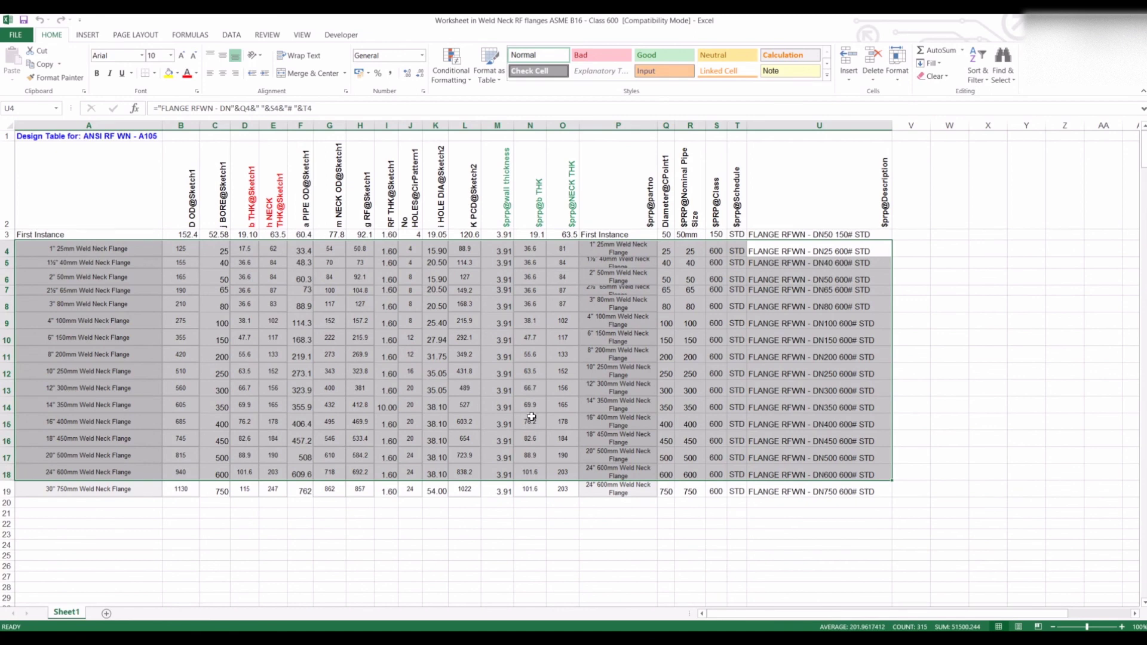
pyautogui.click(807, 302)
pyautogui.moveTo(693, 213); pyautogui.dragTo(819, 209)
pyautogui.click(819, 210)
pyautogui.moveTo(696, 210); pyautogui.dragTo(888, 442)
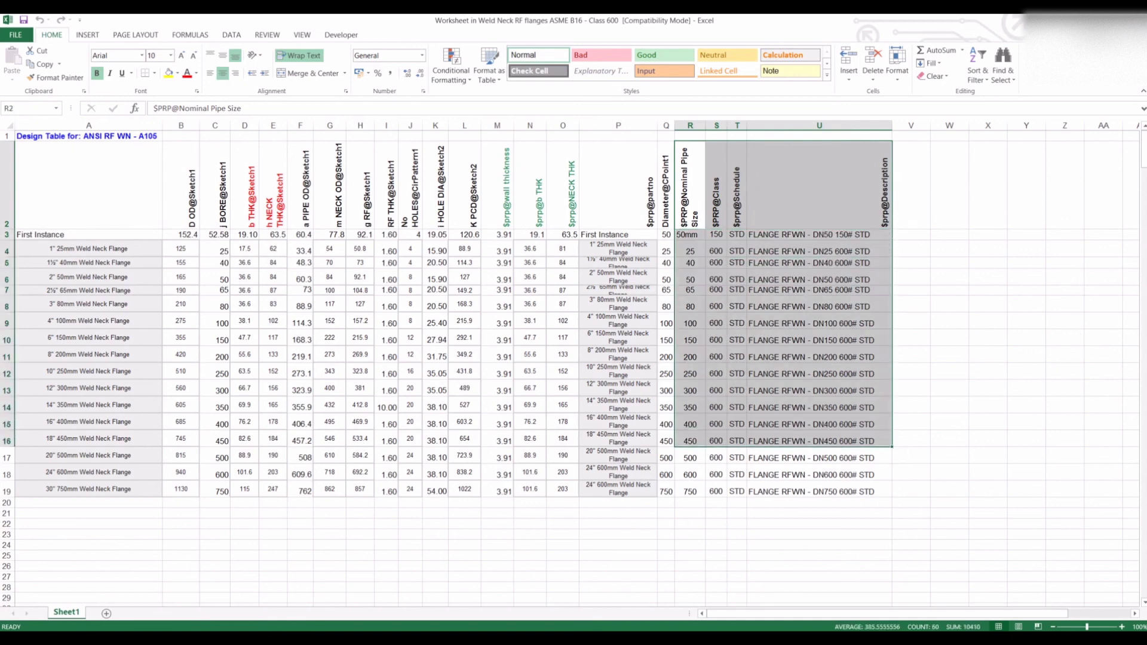
# - Return from the worksheet to the SolidWorks flange part and inspect its bore and bolt holes
pyautogui.click(634, 273)
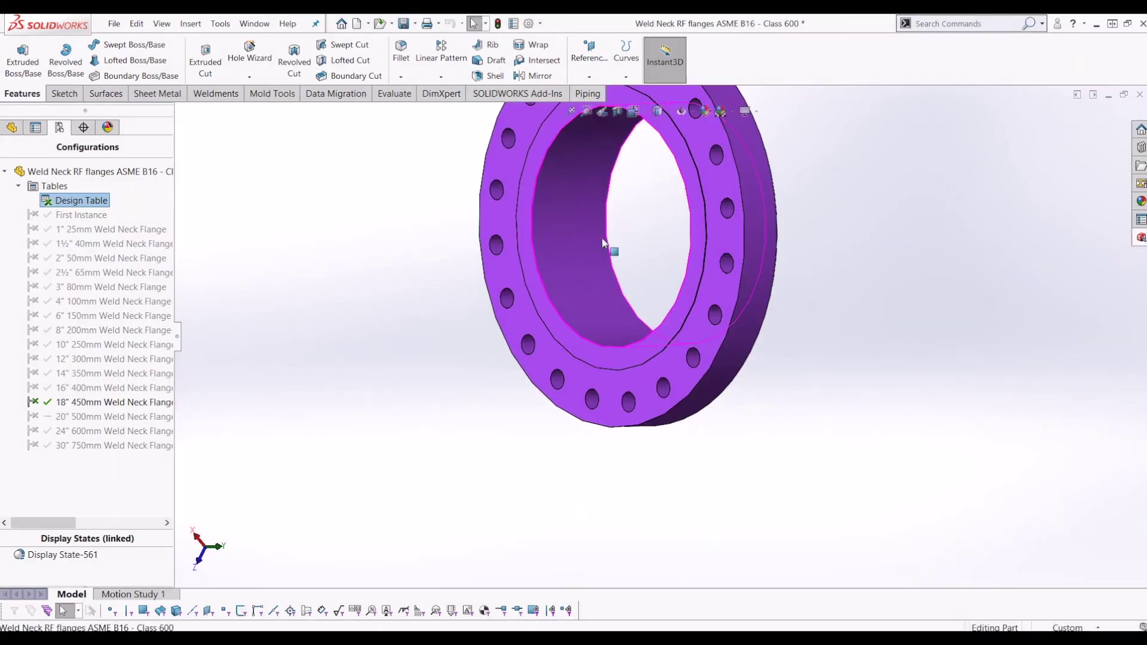
pyautogui.moveTo(619, 241); pyautogui.dragTo(550, 286, button='middle')
pyautogui.scroll(-3, 550, 285)
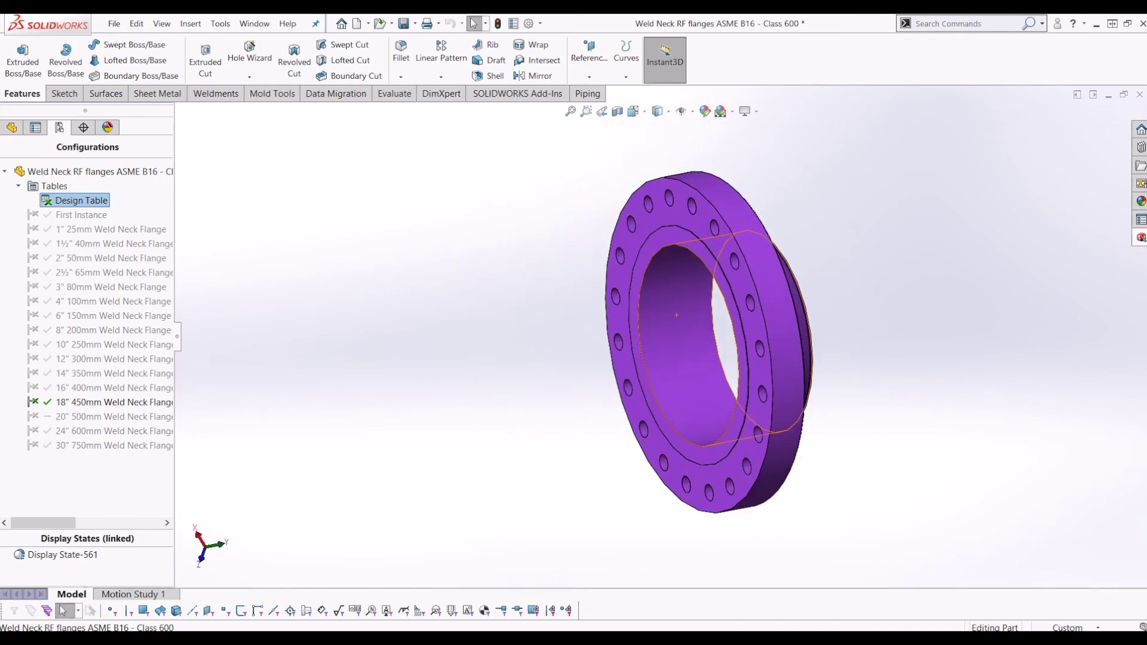